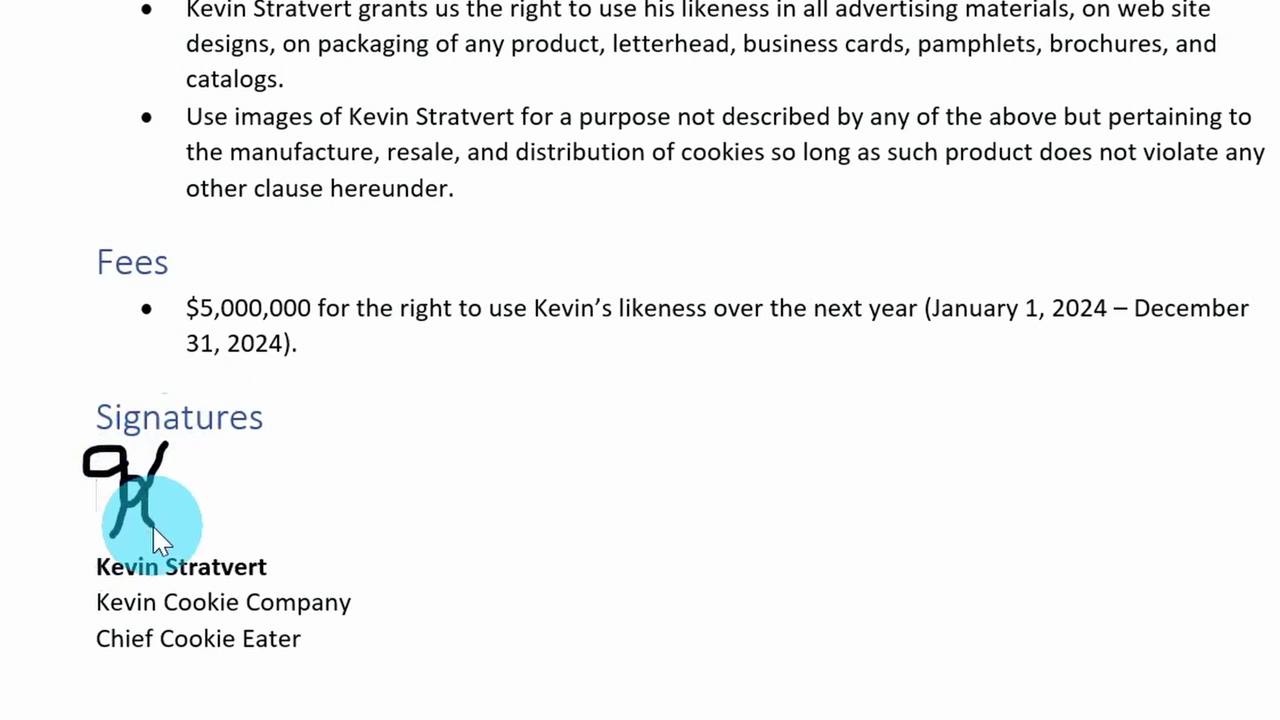
- Draw a handwritten signature stroke in black ink beneath the Signatures heading
mouse_move(157, 537)
mouse_down()
mouse_move(171, 543)
mouse_move(175, 500)
mouse_move(200, 503)
mouse_move(206, 531)
mouse_up()
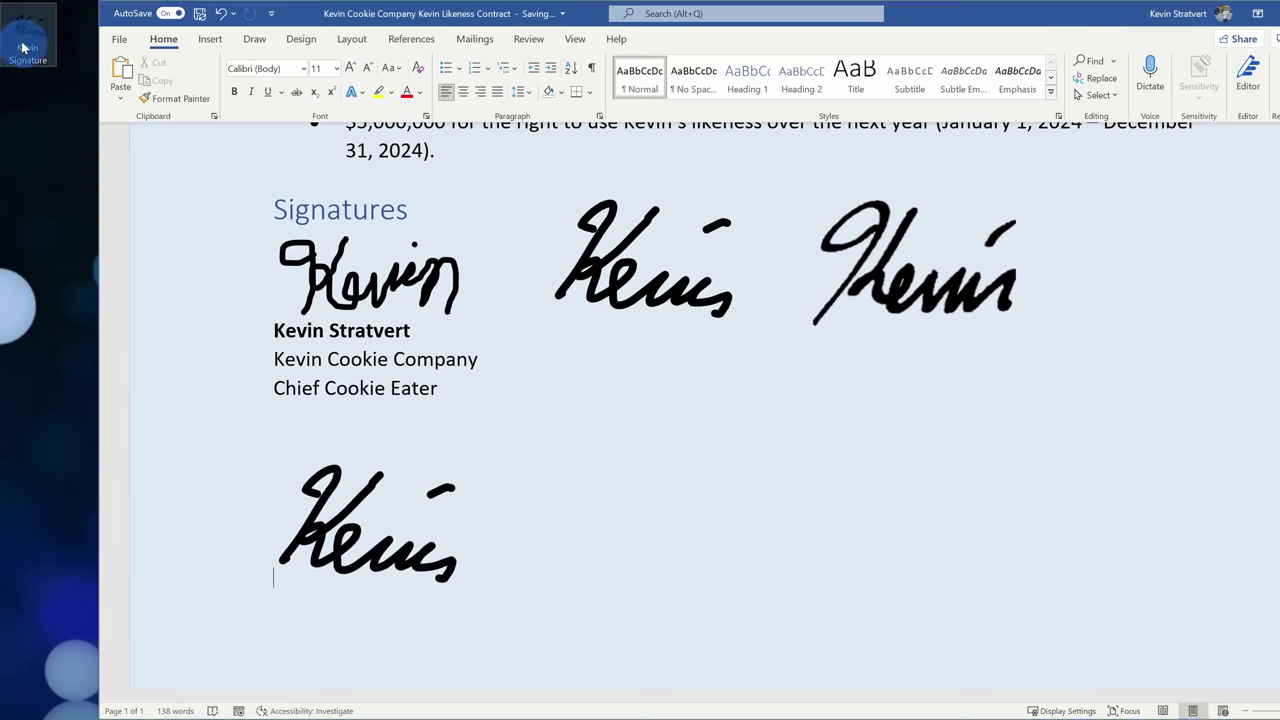
- Insert the signature file from the desktop into the document, below and beside the existing signatures
drag(22, 47, 365, 655)
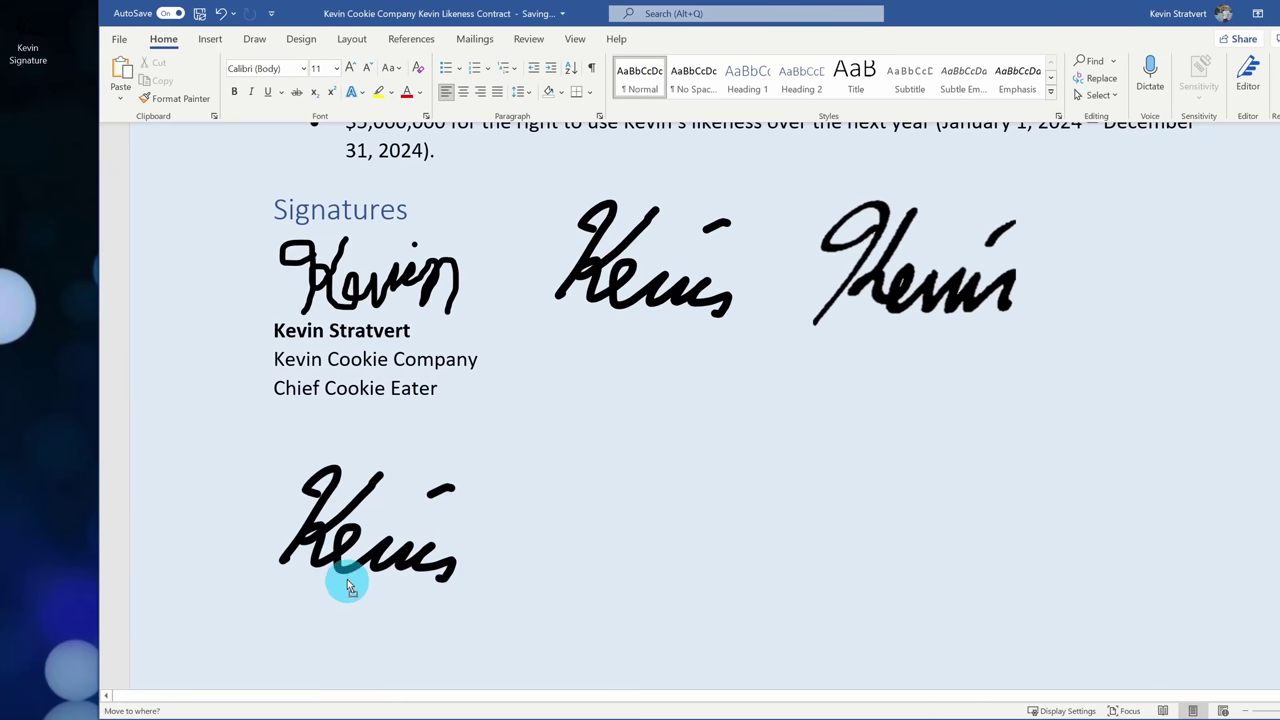
drag(348, 588, 345, 585)
drag(22, 47, 758, 556)
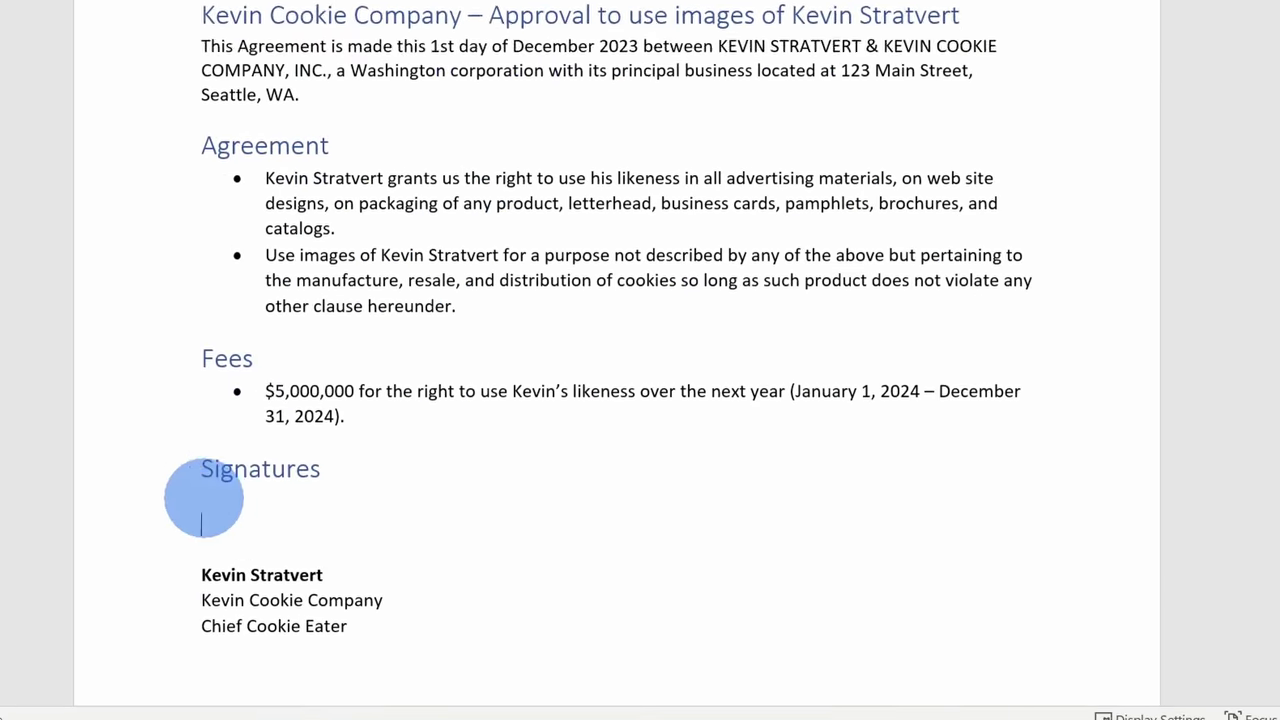
scroll(380, 575, down, 1)
click(437, 588)
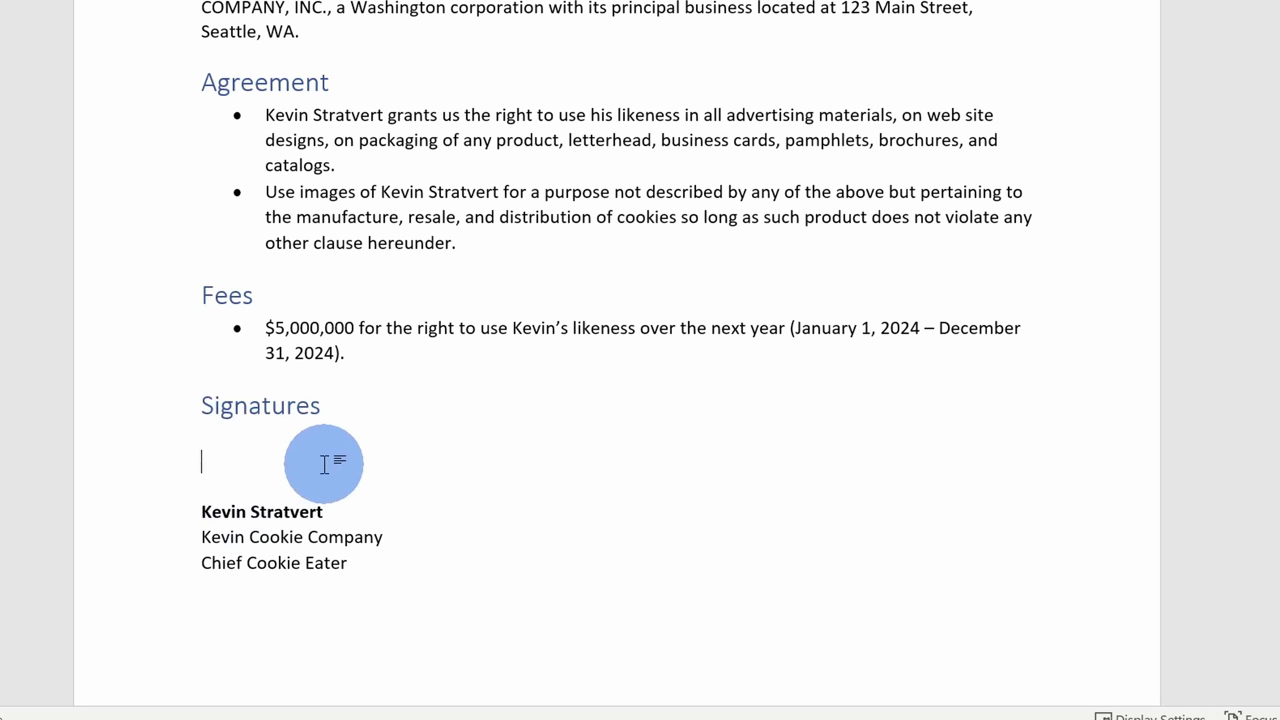
scroll(324, 464, up, 1)
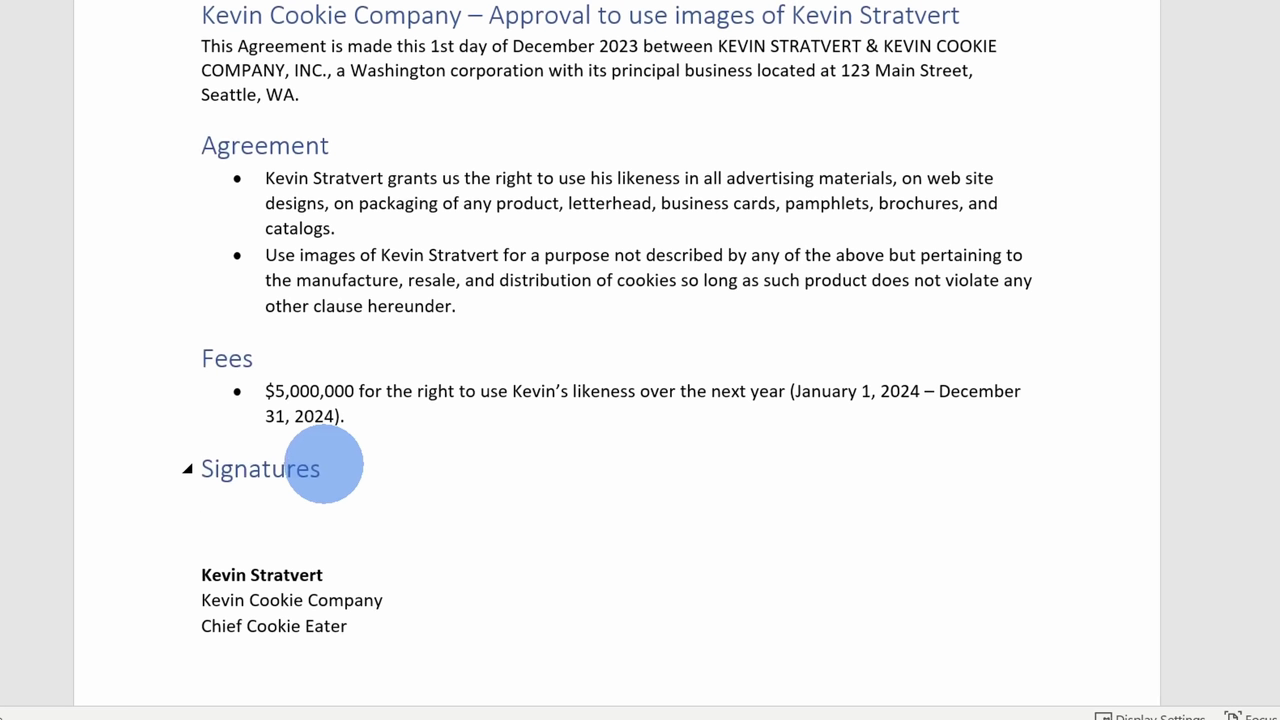
scroll(324, 464, down, 1)
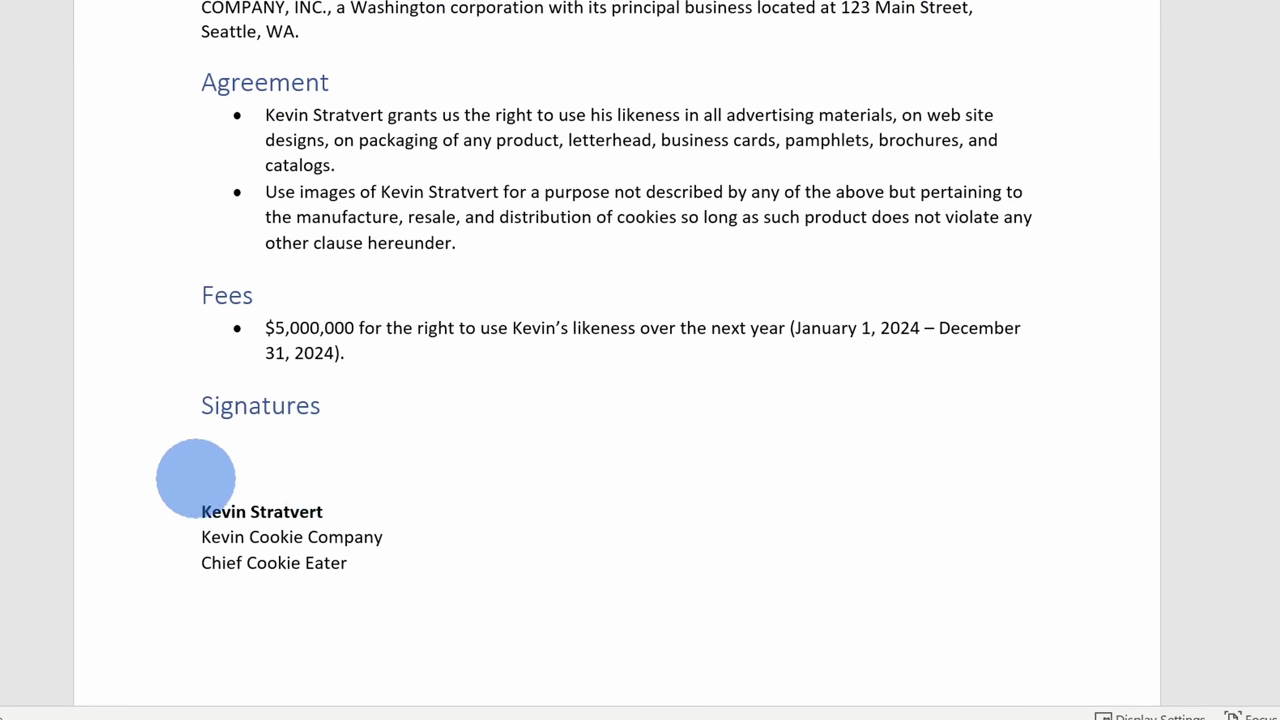
click(241, 431)
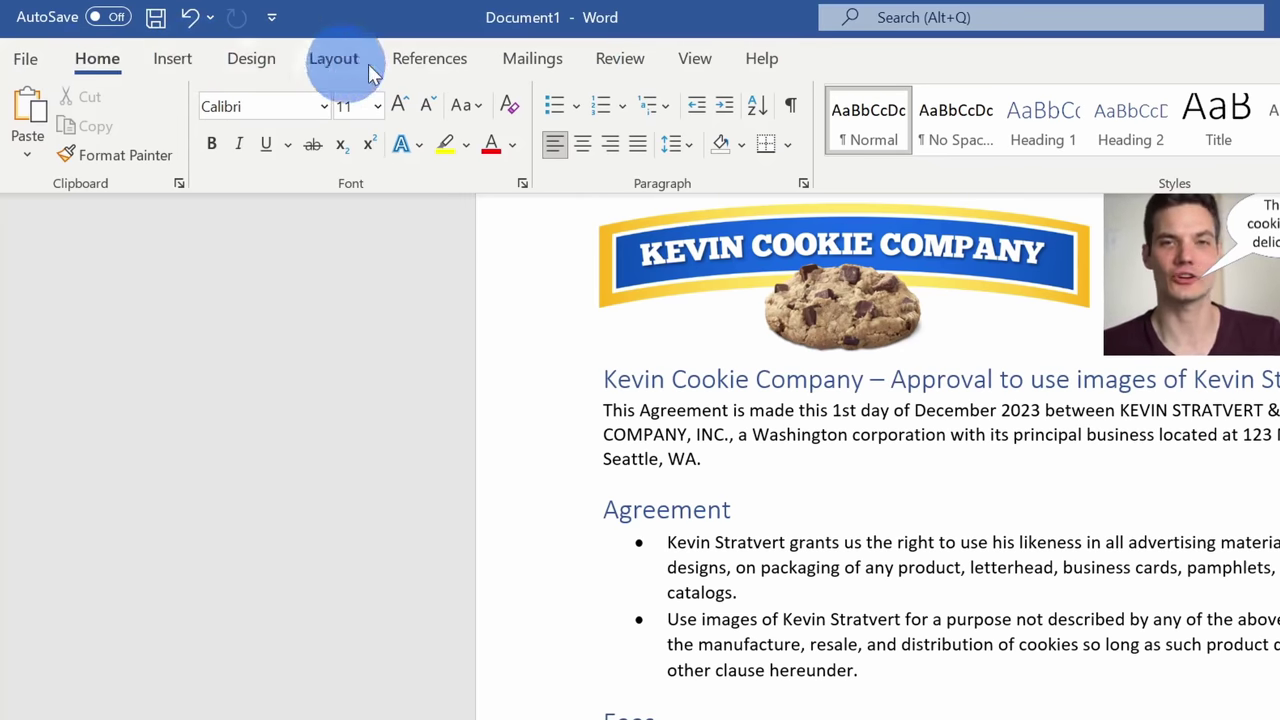
- Customize the ribbon so that the Draw tab is shown among the main tabs
right_click(595, 123)
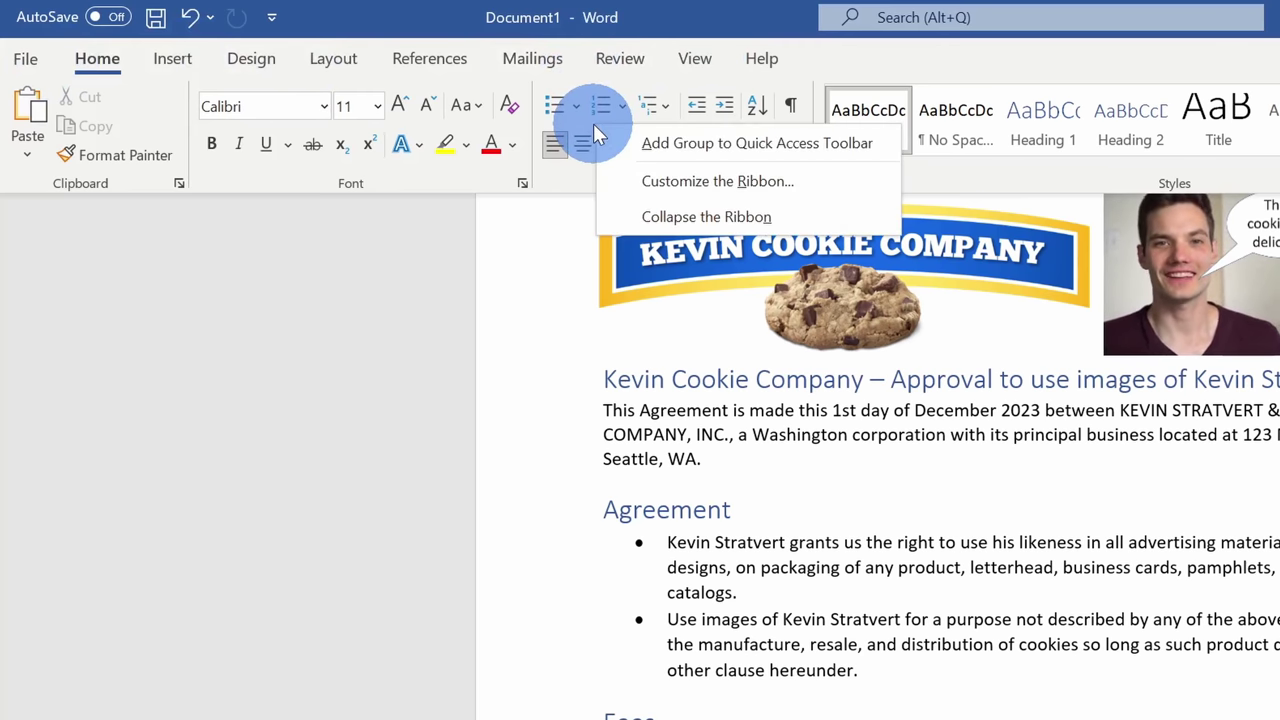
click(755, 181)
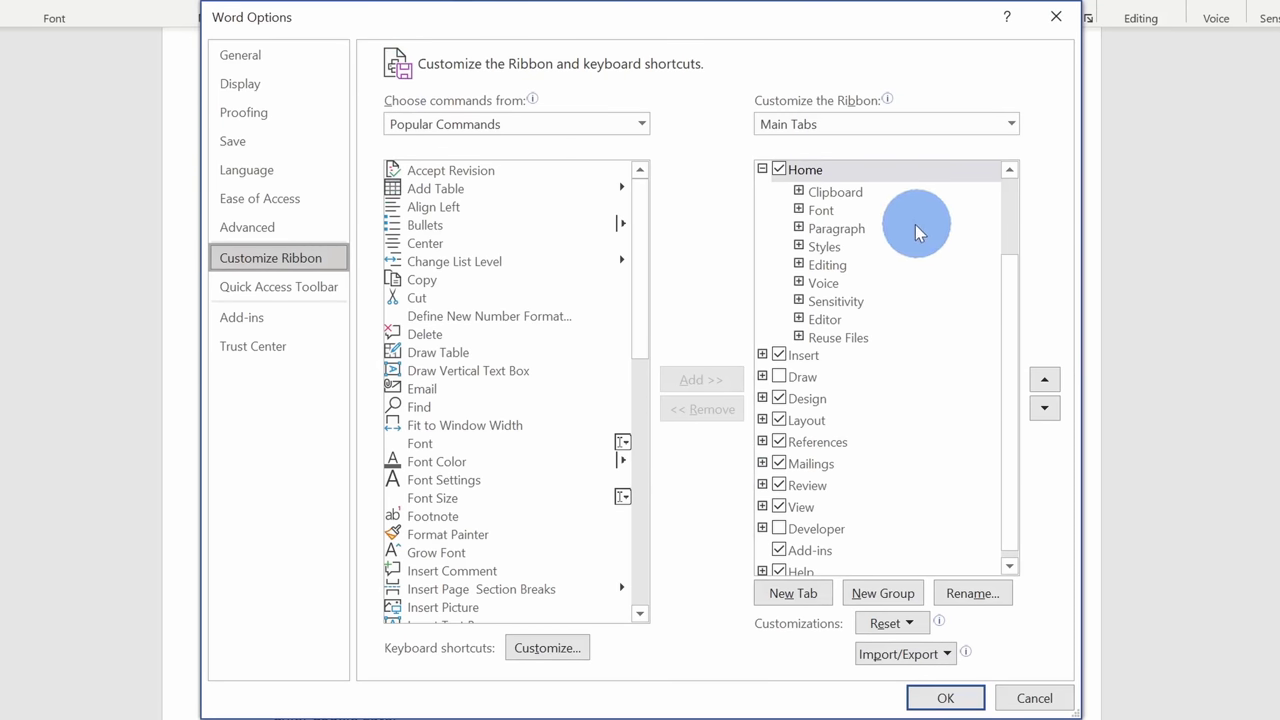
scroll(946, 330, down, 1)
scroll(946, 335, up, 2)
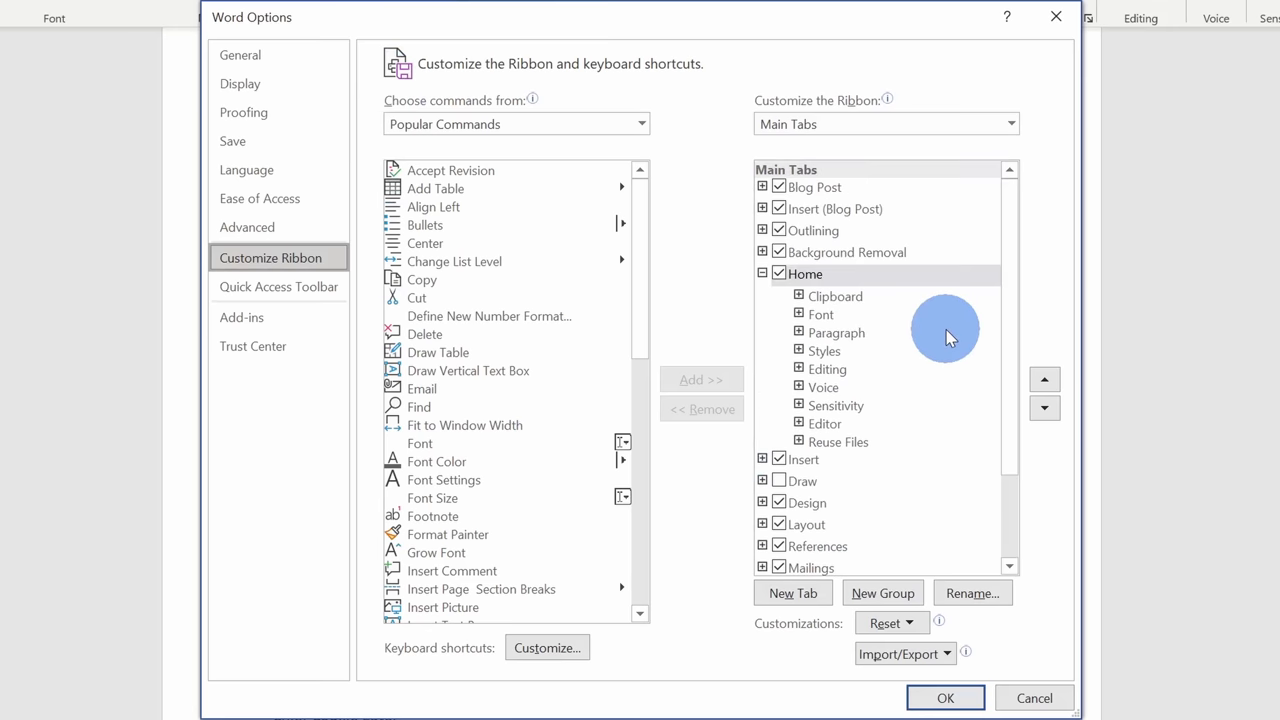
scroll(946, 335, down, 2)
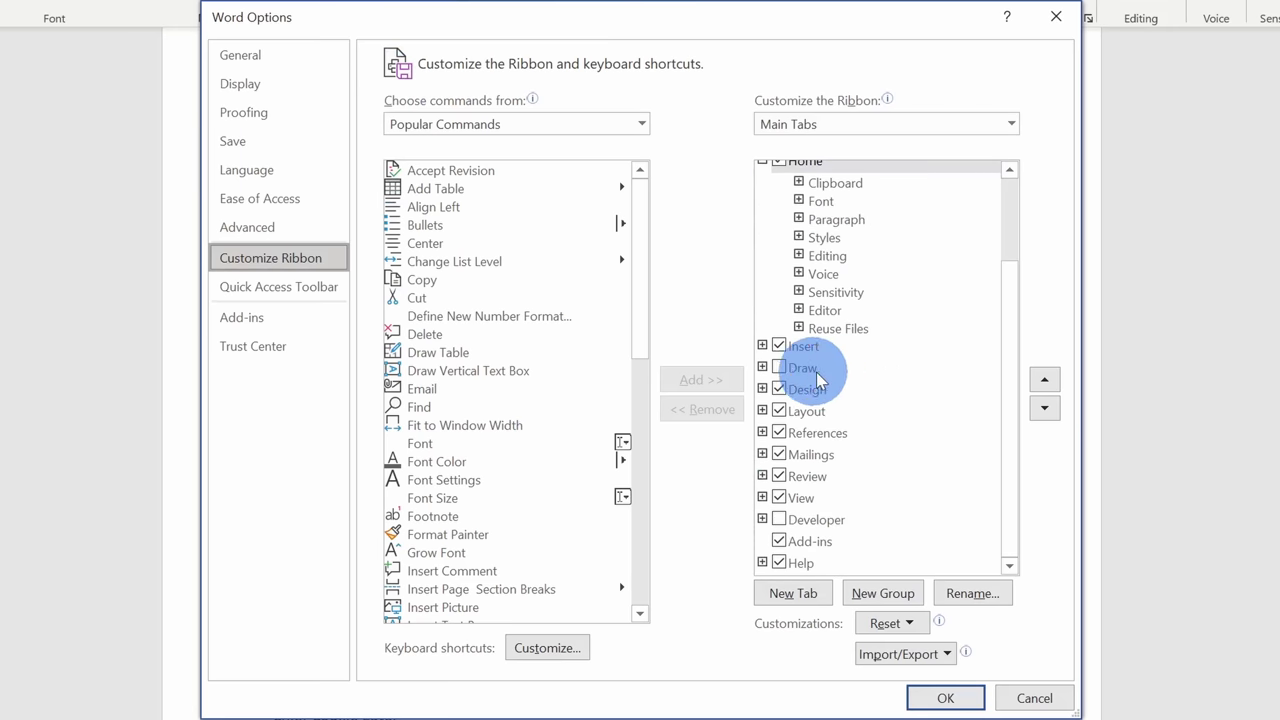
click(780, 367)
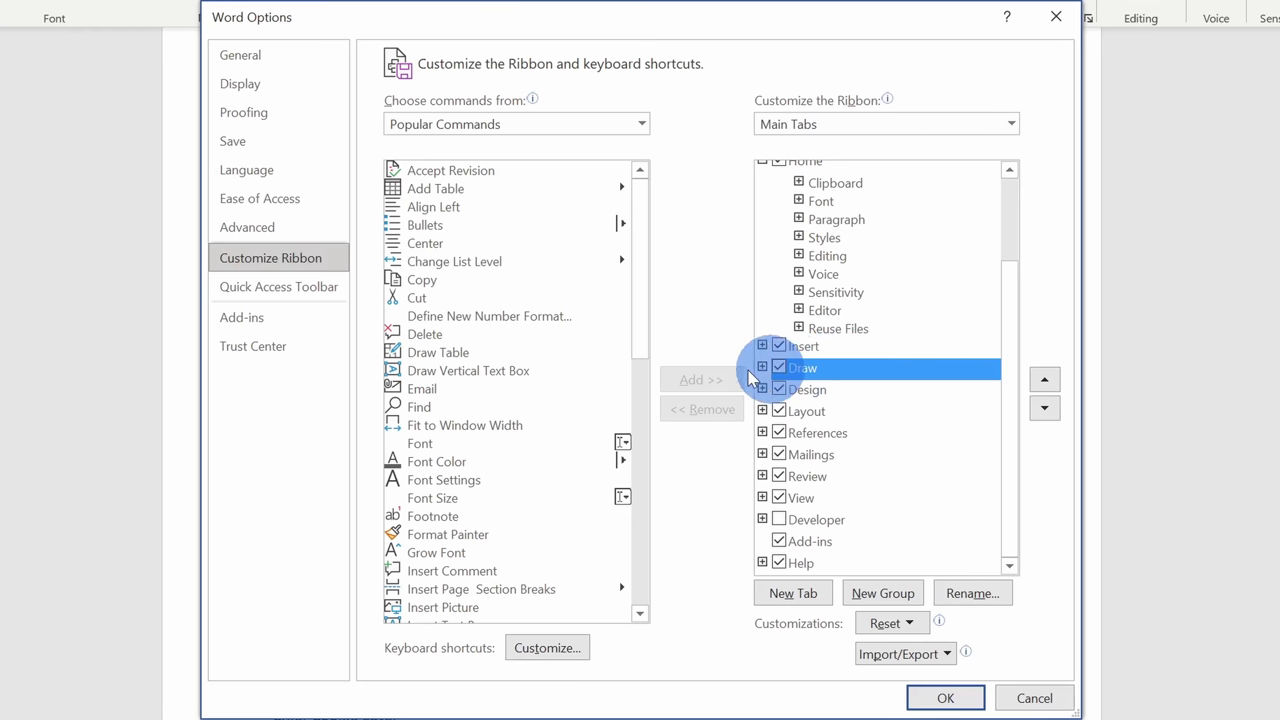
click(946, 698)
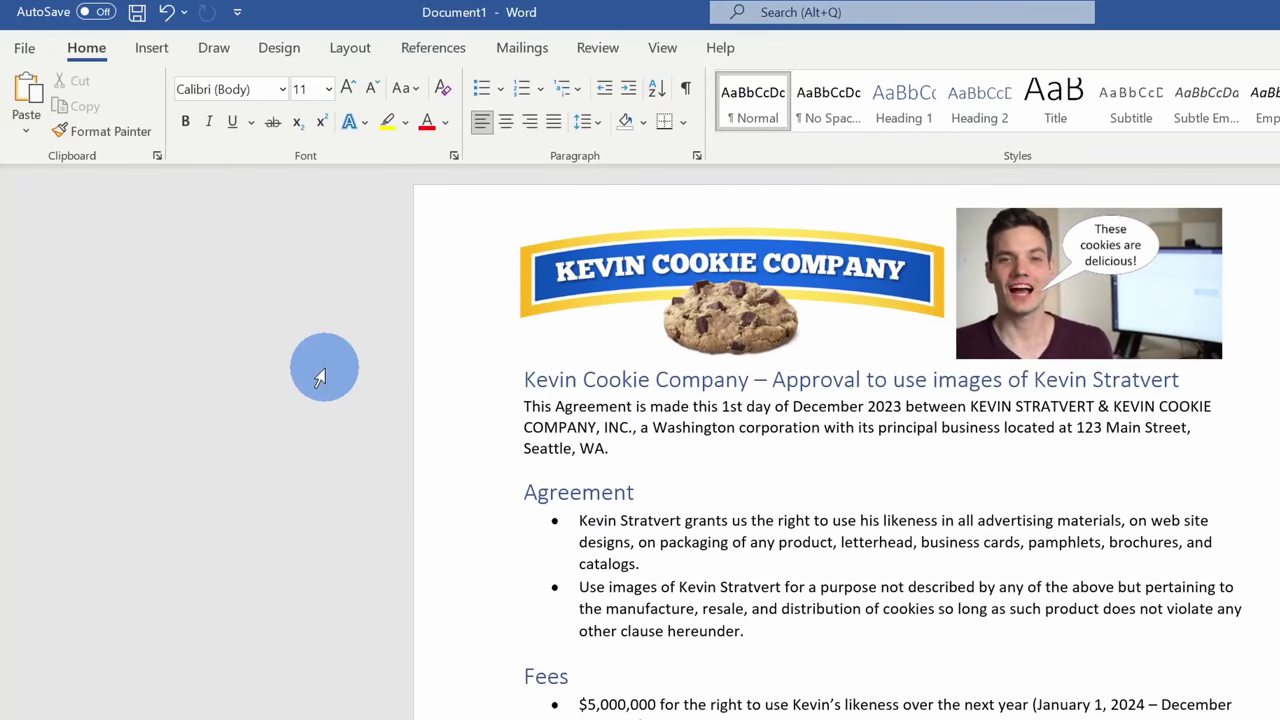
- Draw a handwritten signature with the black pen in the empty space between the Signatures heading and the signer's name
click(214, 52)
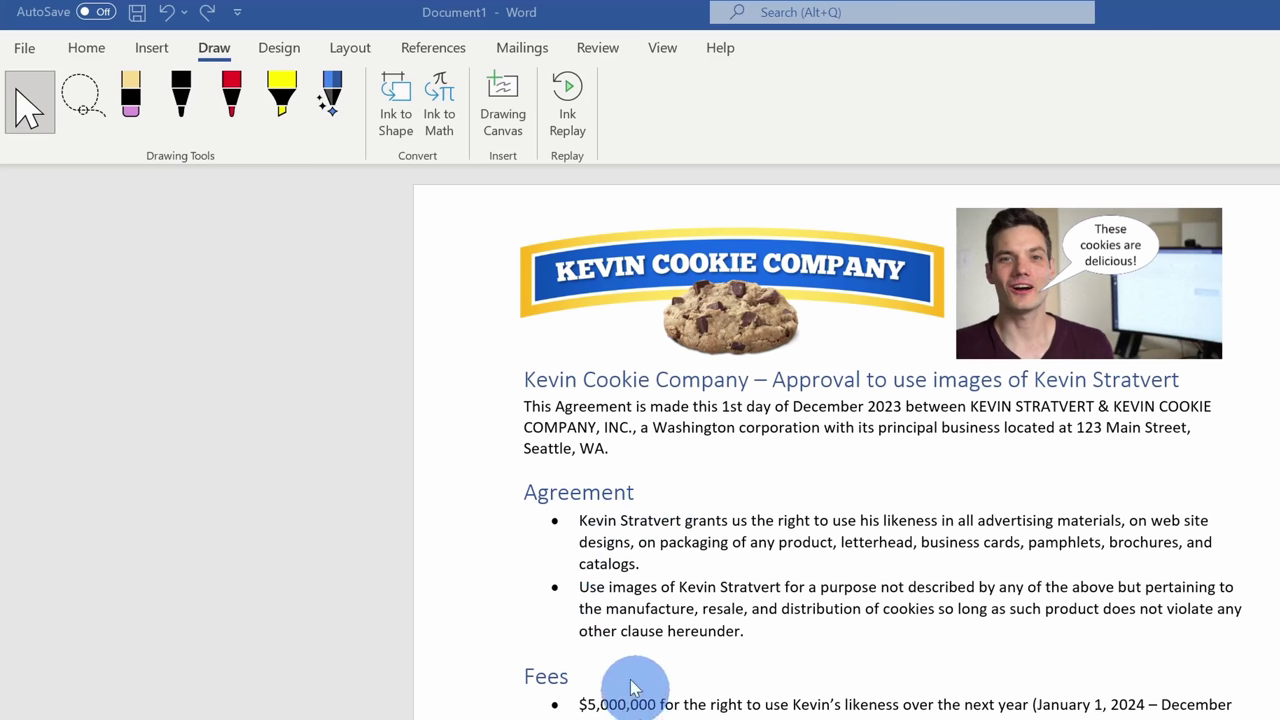
click(182, 92)
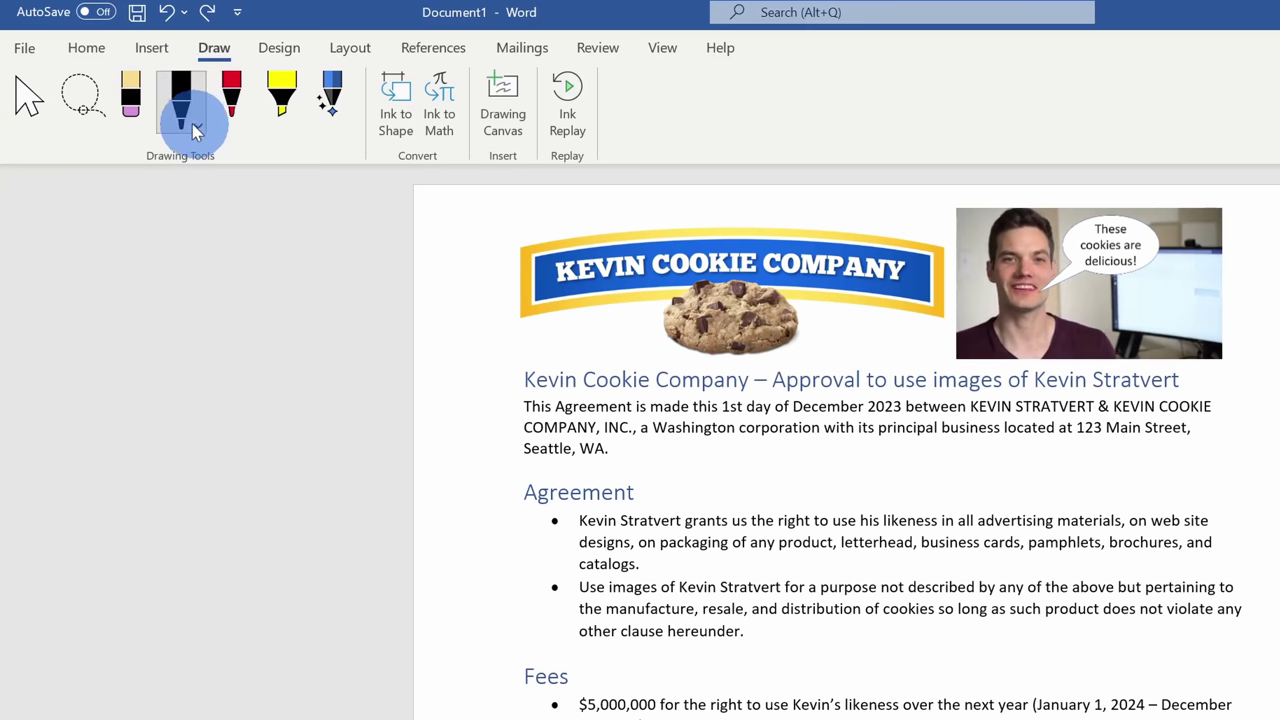
click(199, 127)
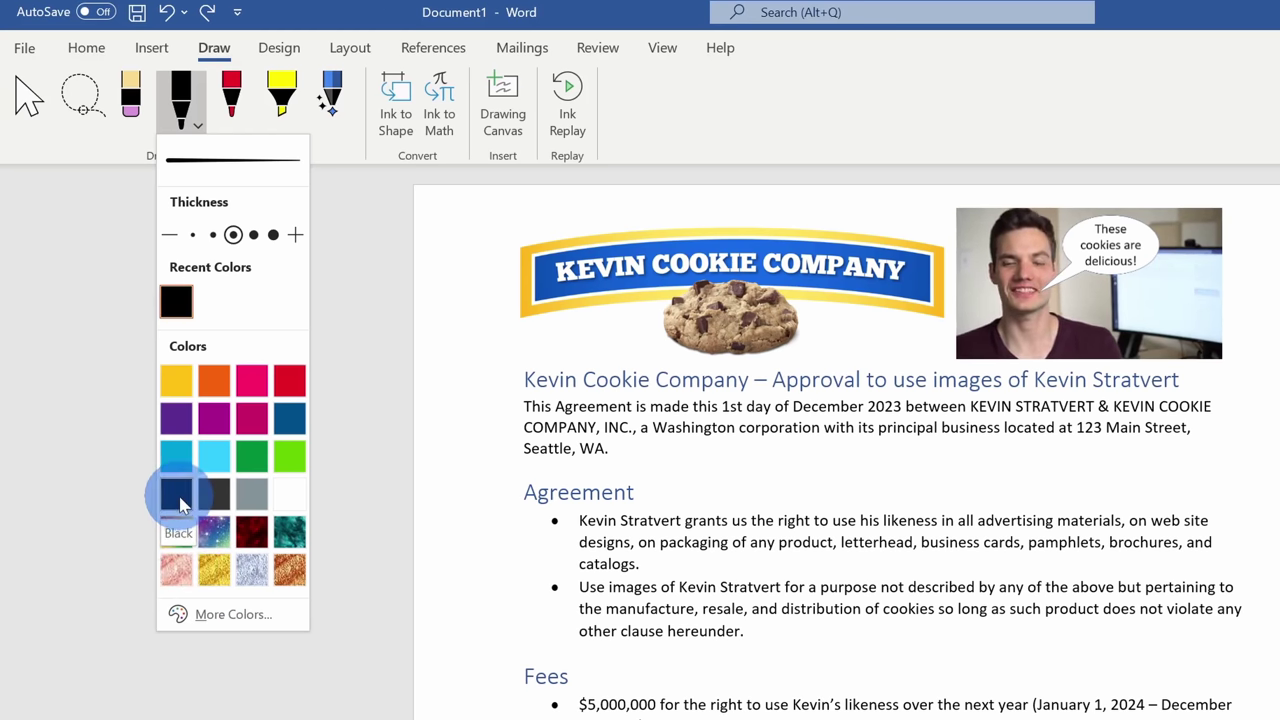
click(177, 95)
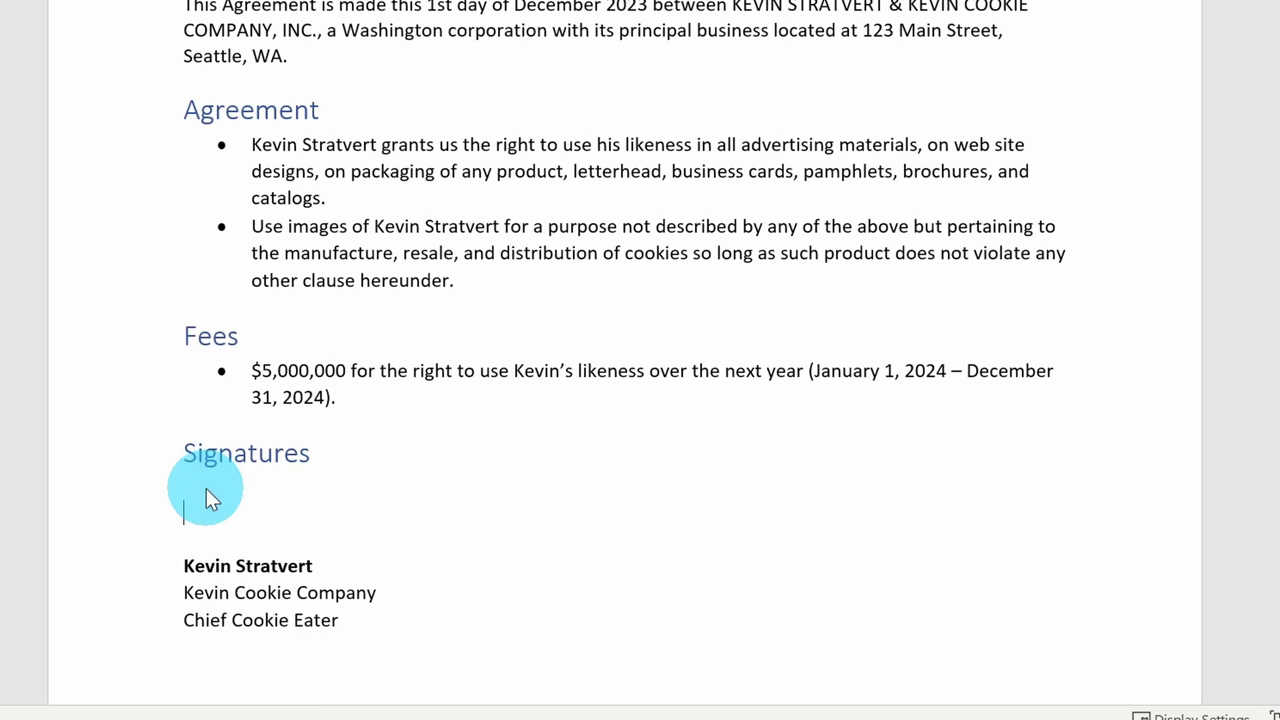
mouse_move(206, 488)
mouse_down()
mouse_move(178, 486)
mouse_move(205, 491)
mouse_up()
drag(201, 535, 199, 534)
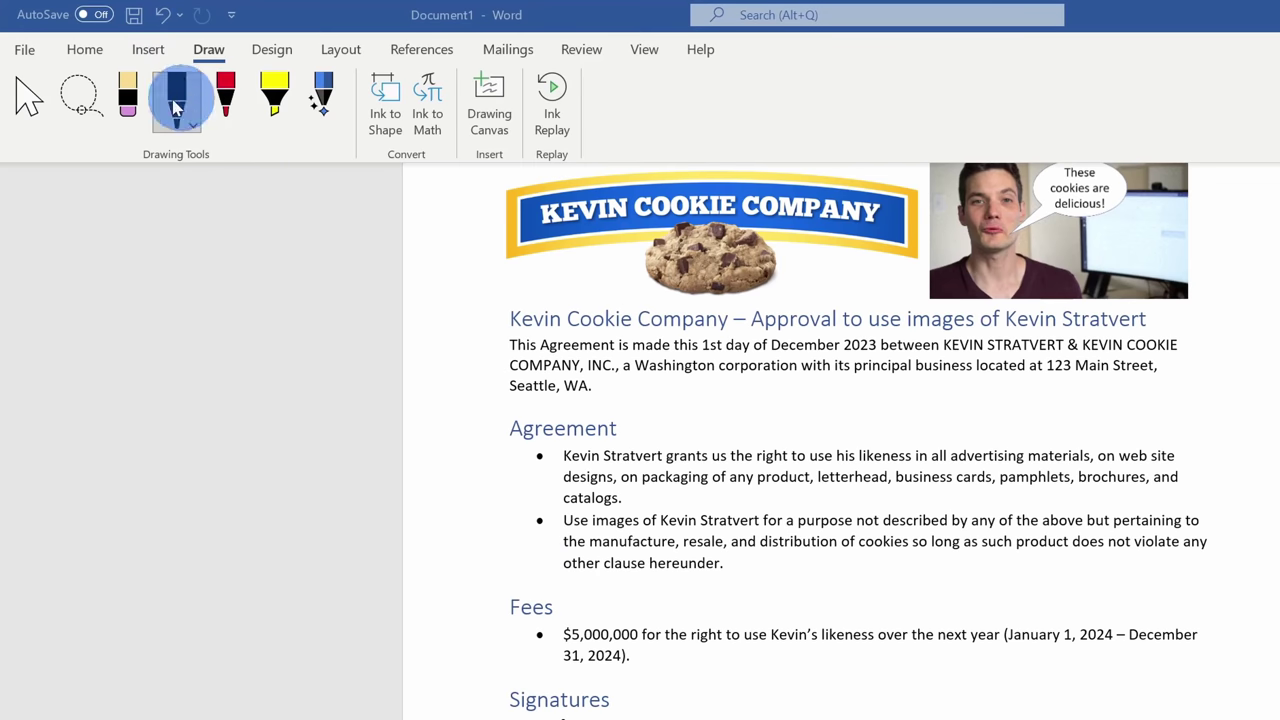
- Select the drawn signature, try stretching it horizontally across the page, and undo the resize
click(27, 100)
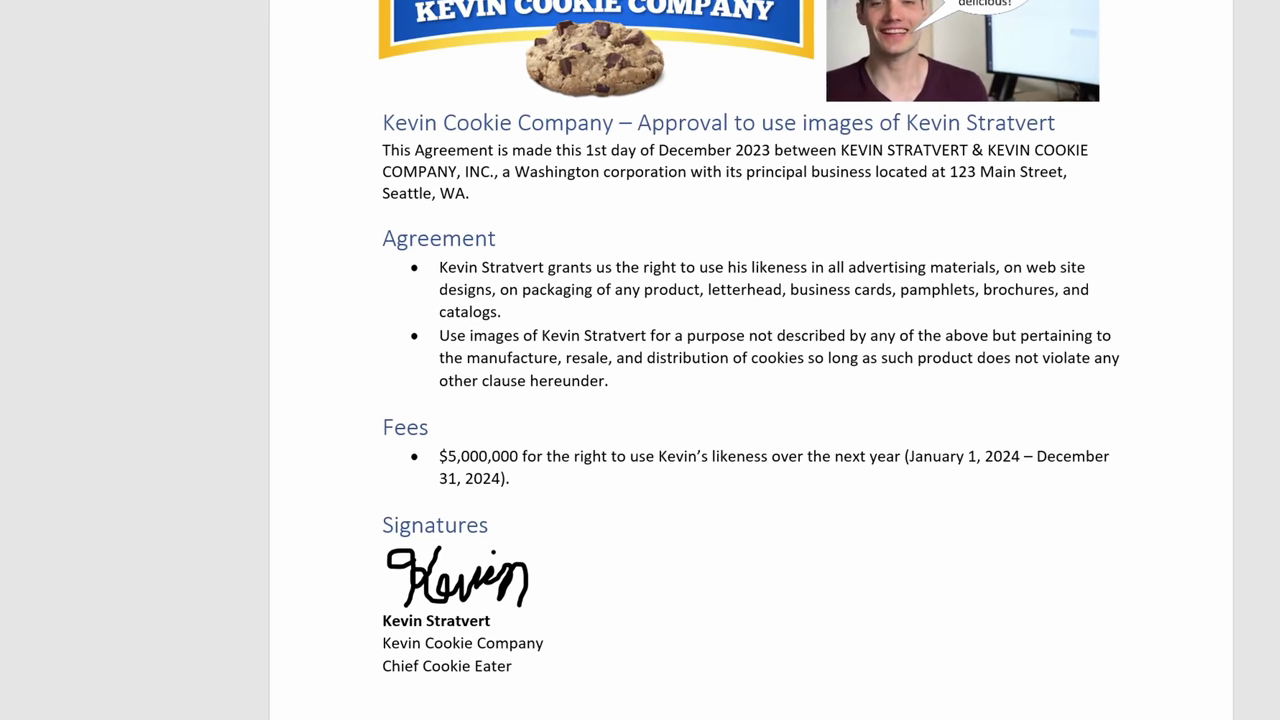
click(504, 573)
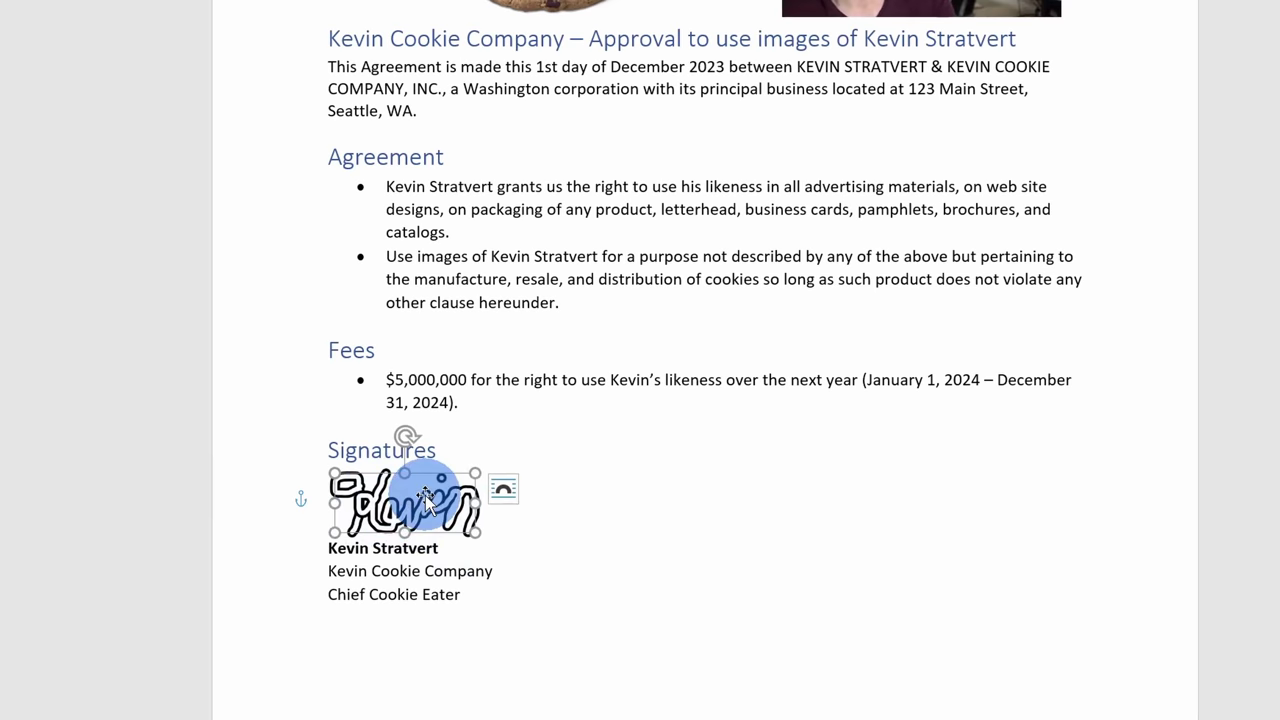
drag(475, 532, 870, 525)
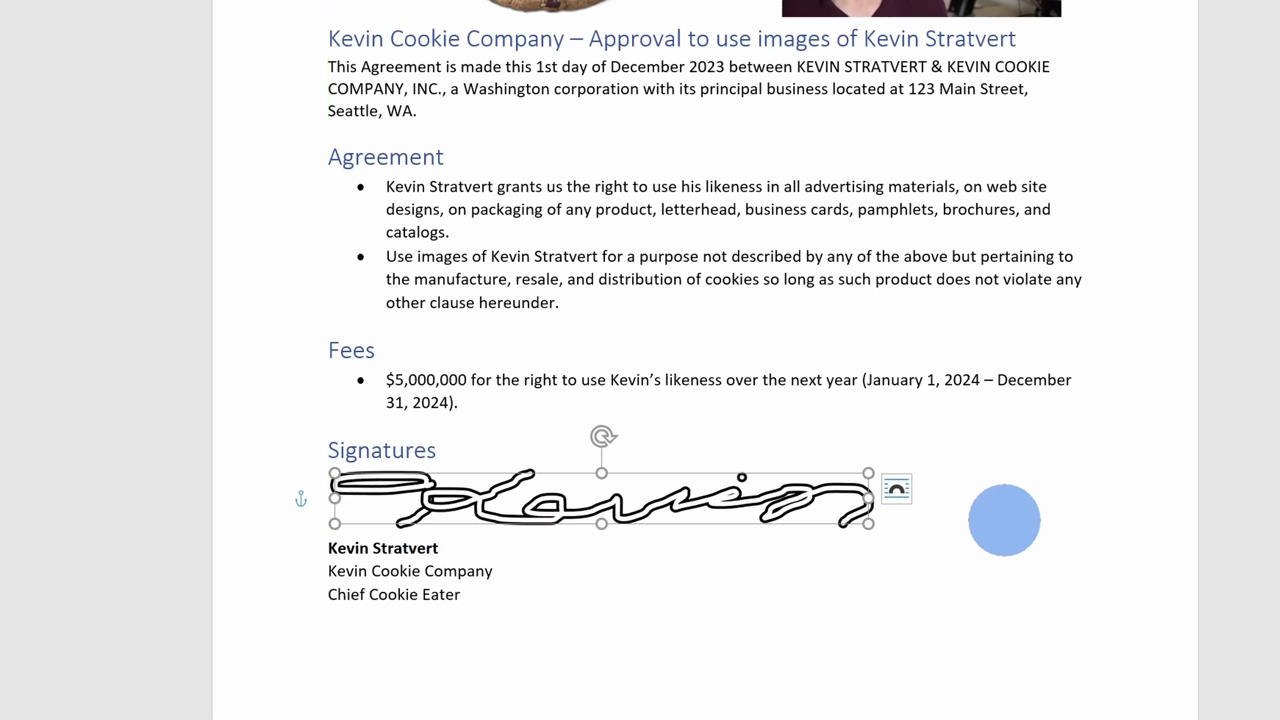
click(997, 502)
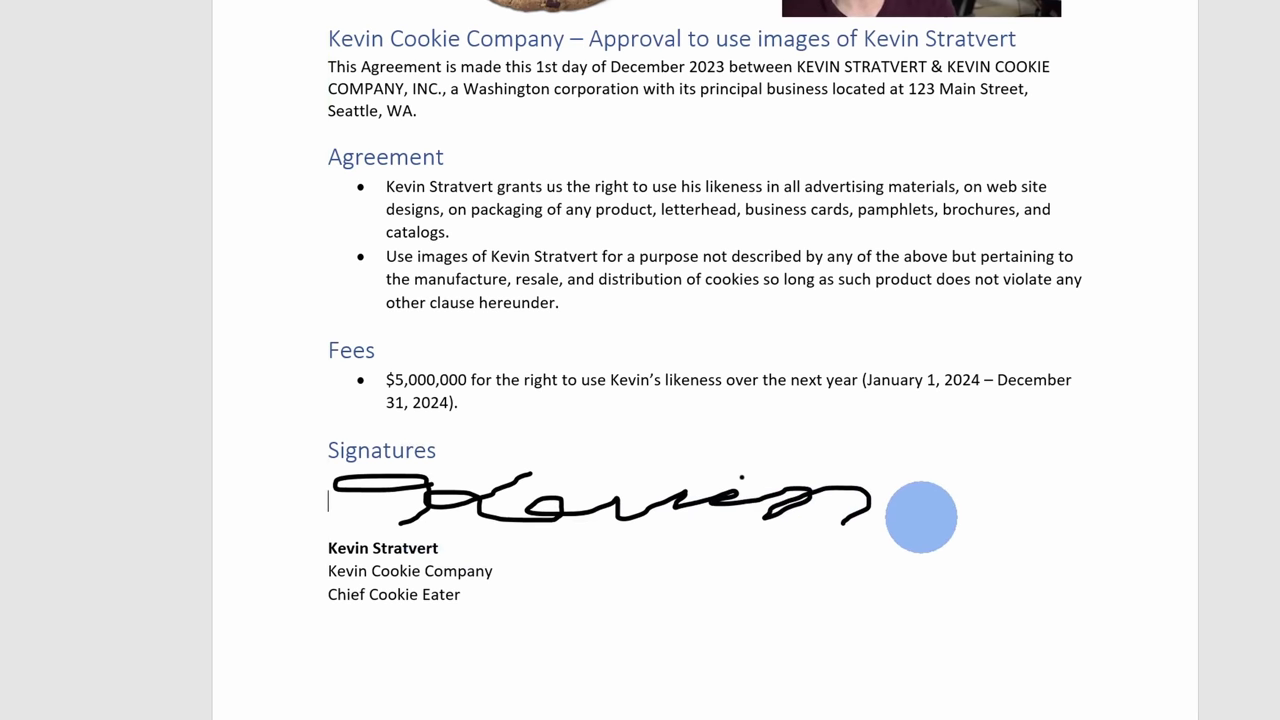
key(ctrl+v)
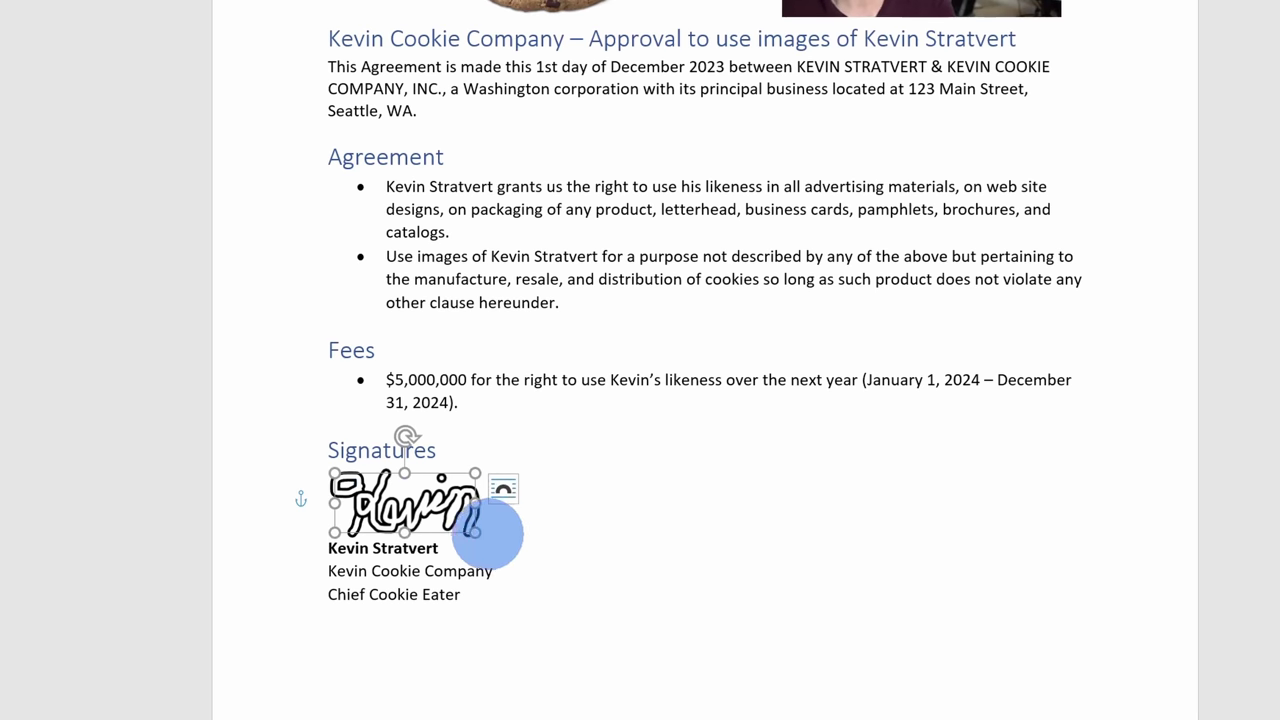
- Try enlarging the drawn signature in both directions until it covers the signer's details, and undo the enlargement
drag(474, 532, 770, 657)
click(868, 638)
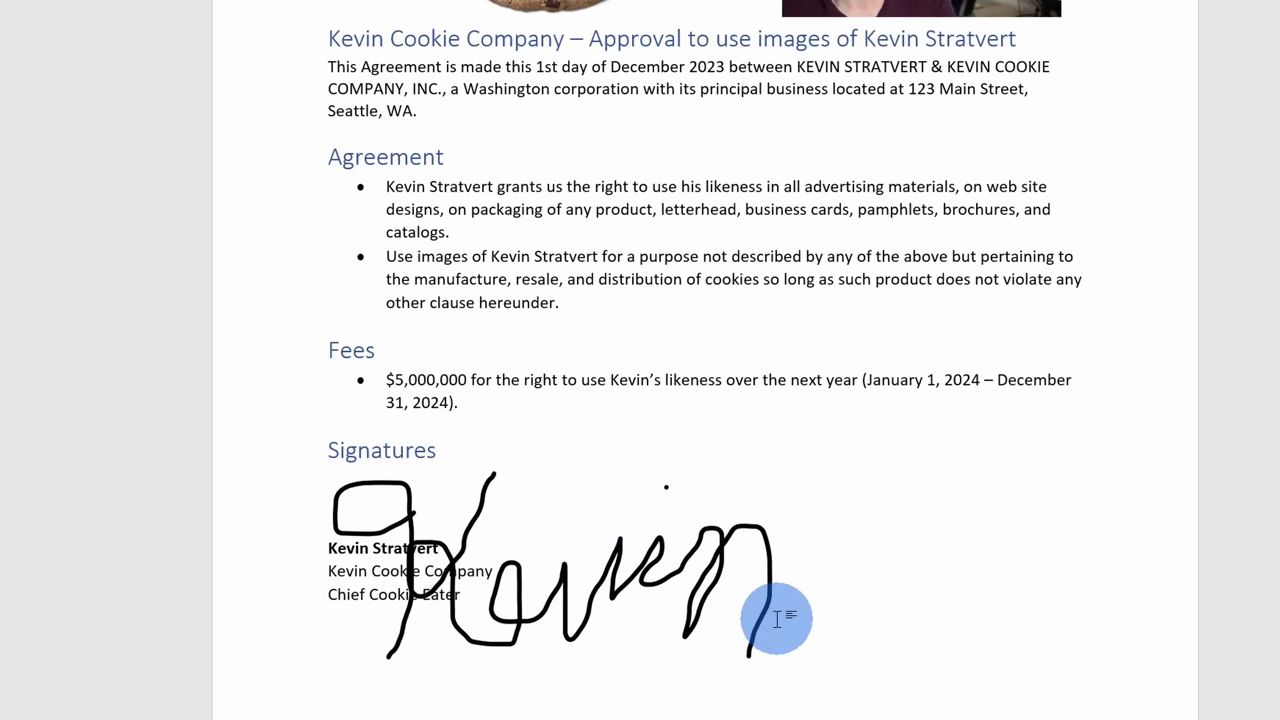
key(ctrl+z)
mouse_move(478, 532)
mouse_down()
mouse_move(391, 497)
mouse_move(478, 533)
mouse_up()
click(666, 539)
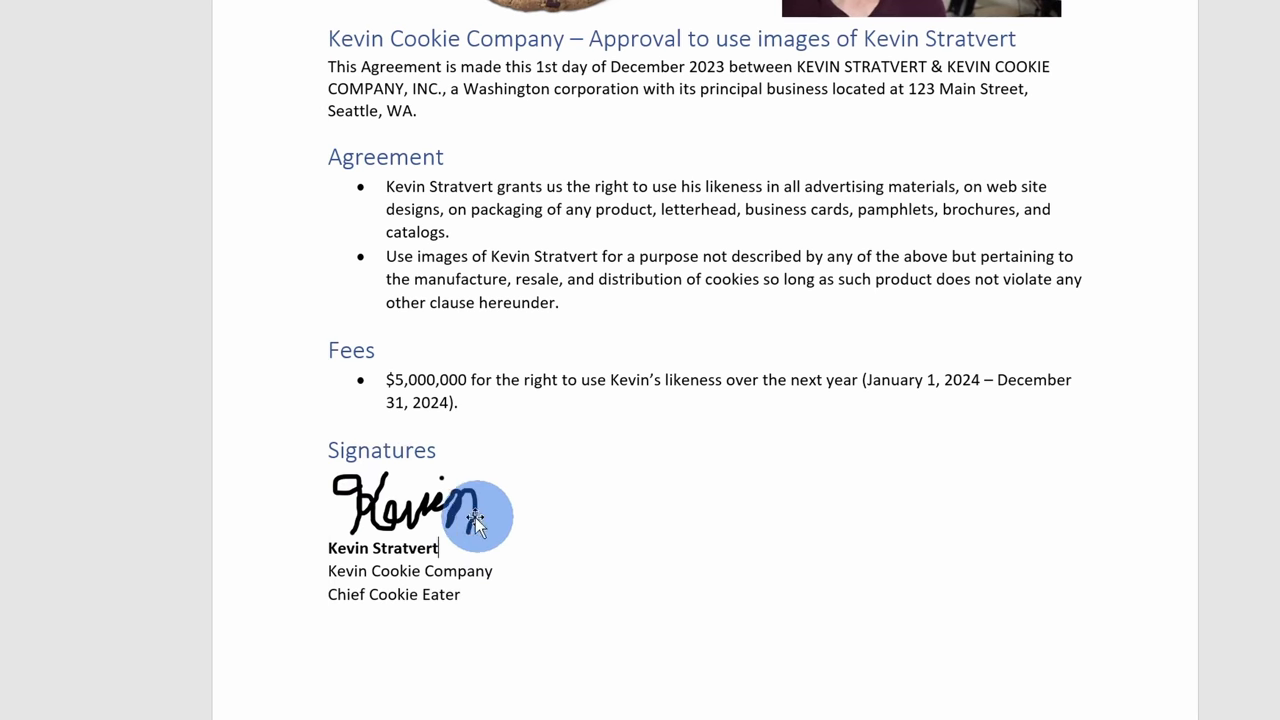
- Try the signature over the first Agreement bullet and return it to its place under the Signatures heading
mouse_move(438, 504)
mouse_down()
mouse_move(477, 368)
mouse_move(466, 377)
mouse_move(586, 257)
mouse_move(600, 266)
mouse_move(609, 243)
mouse_move(806, 183)
mouse_up()
click(742, 452)
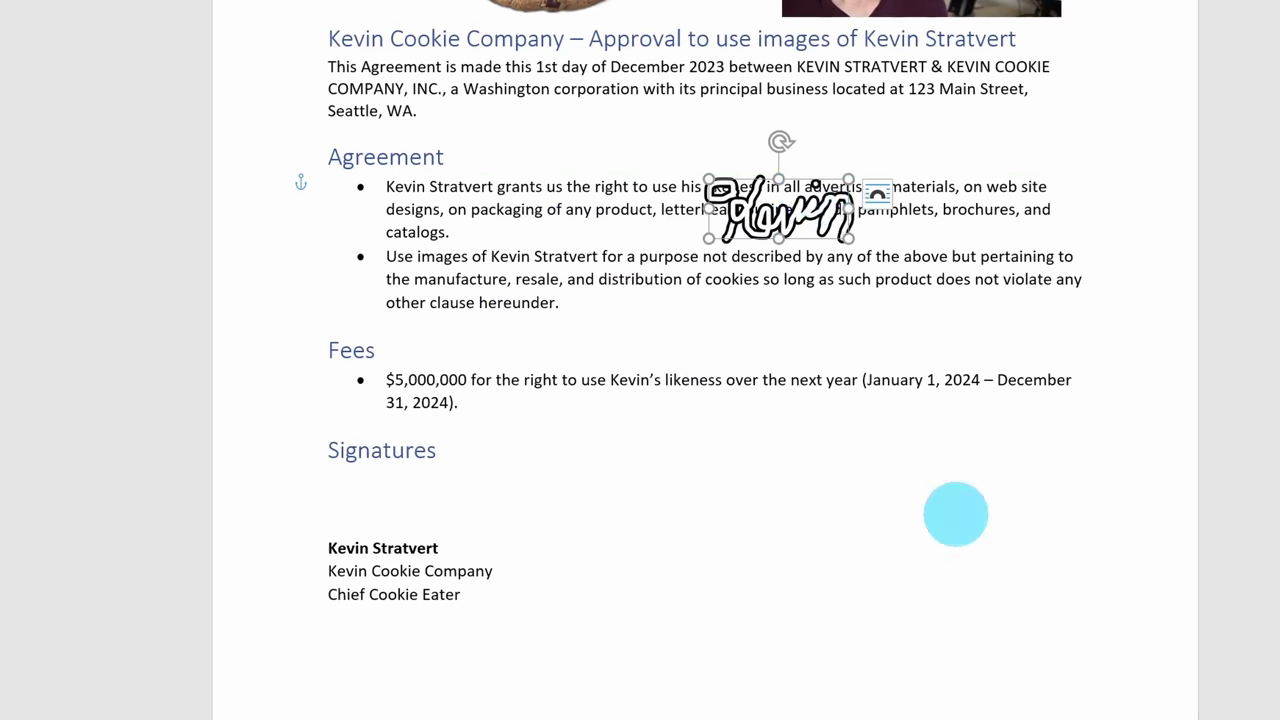
click(954, 510)
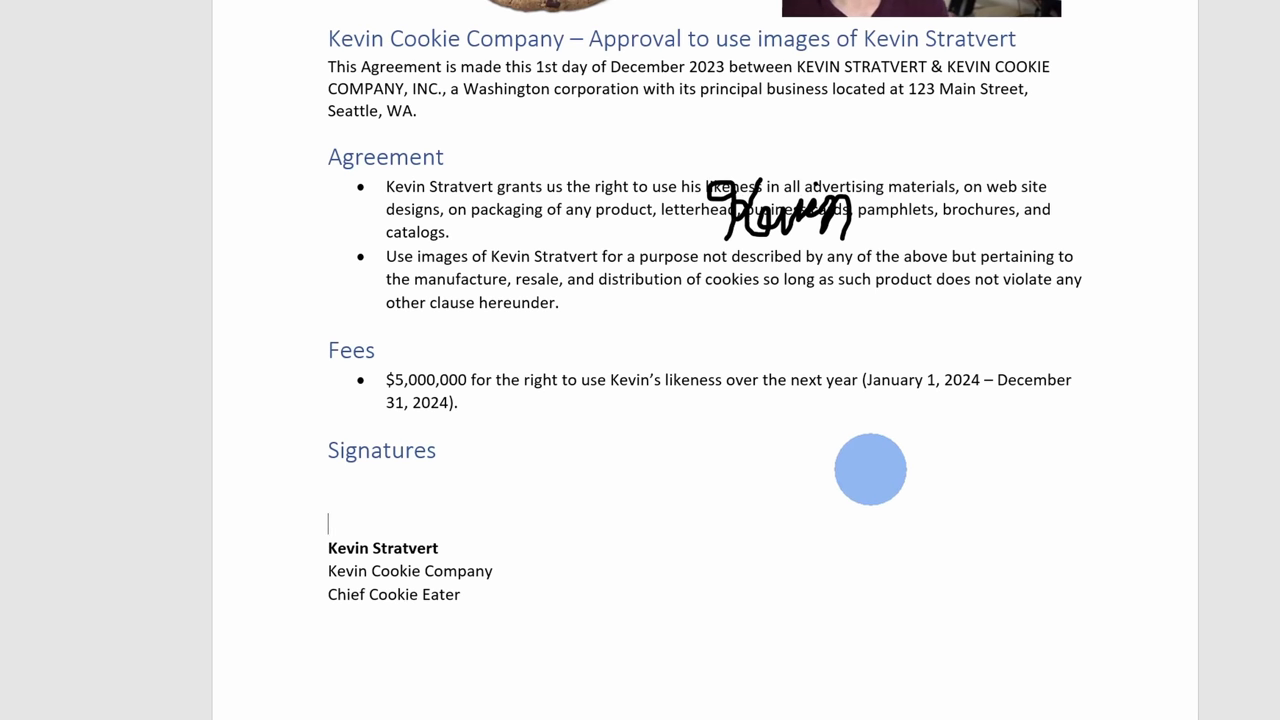
mouse_move(780, 211)
mouse_down()
mouse_move(597, 296)
mouse_move(380, 477)
mouse_move(451, 491)
mouse_up()
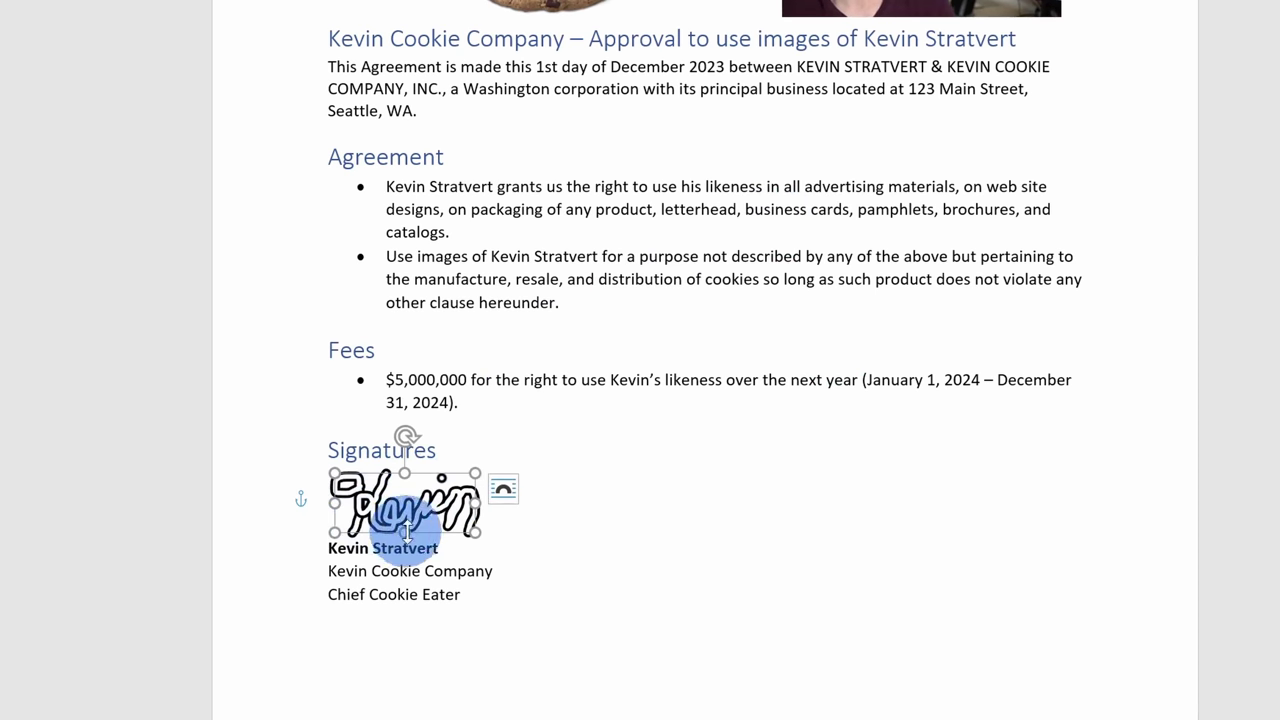
- Check the signature's text wrapping layout options, try moving it over the text higher on the page, and undo the move
click(504, 492)
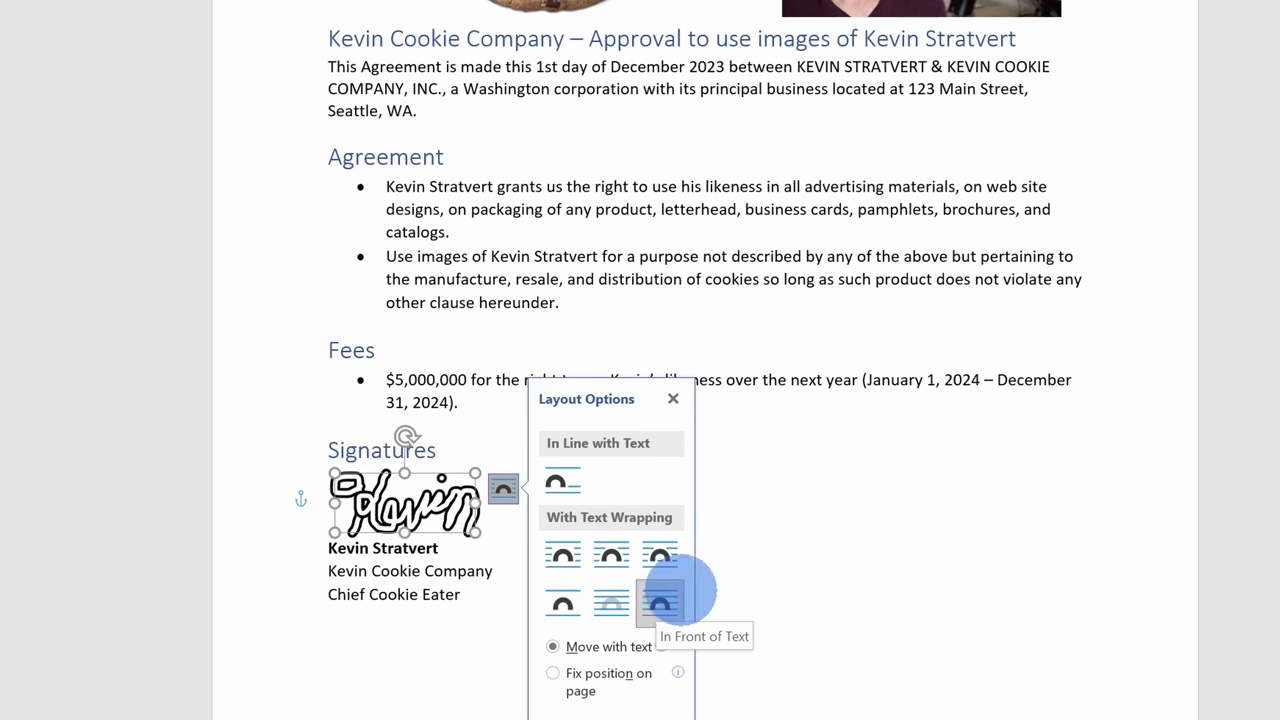
click(770, 560)
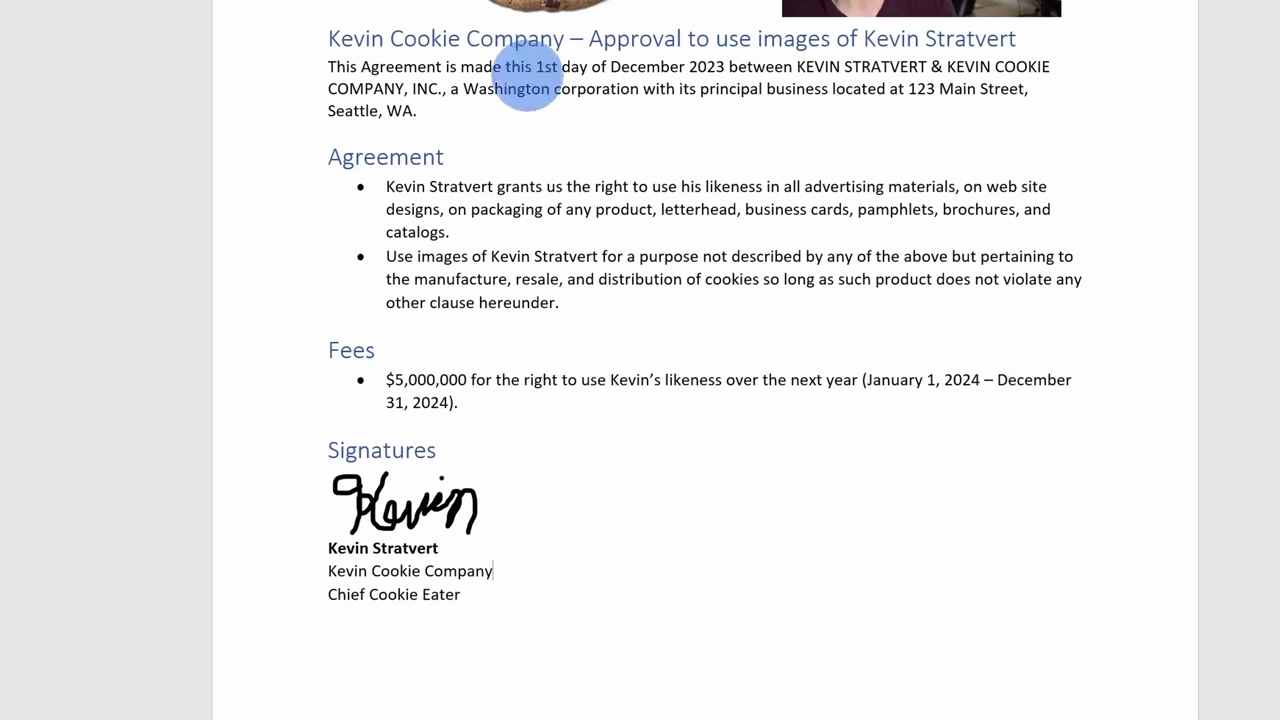
drag(423, 503, 737, 186)
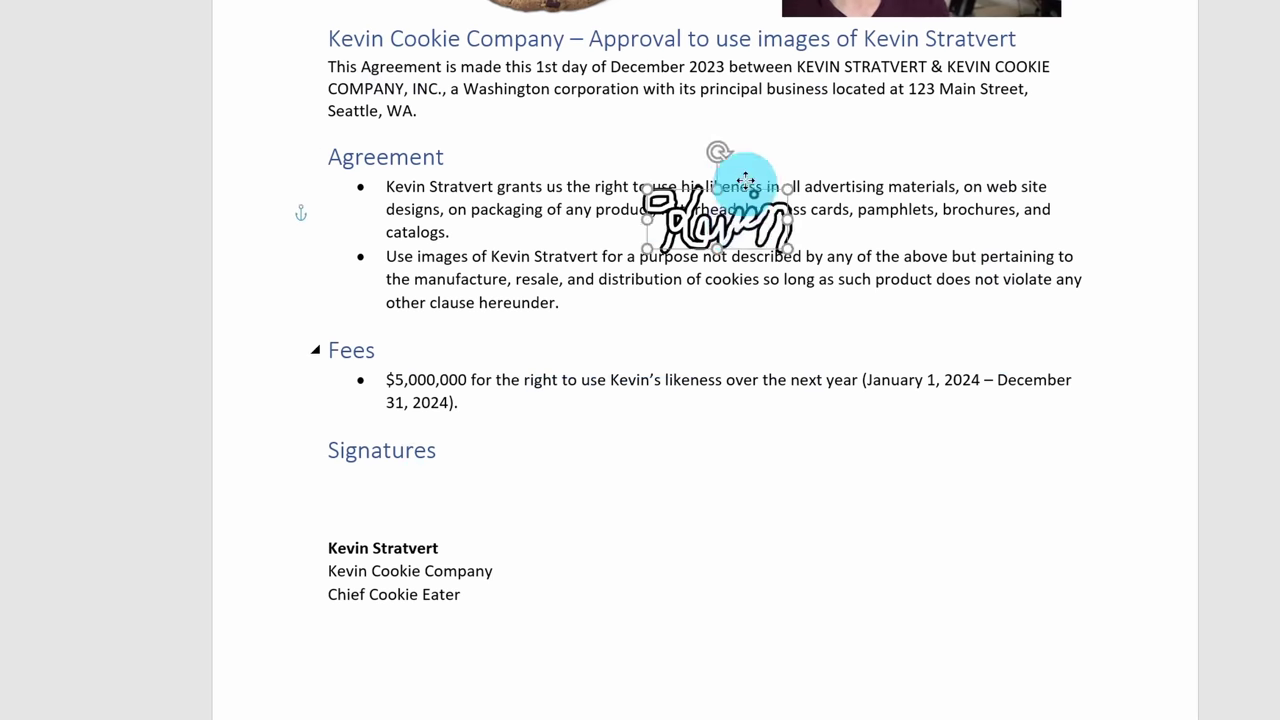
key(ctrl+z)
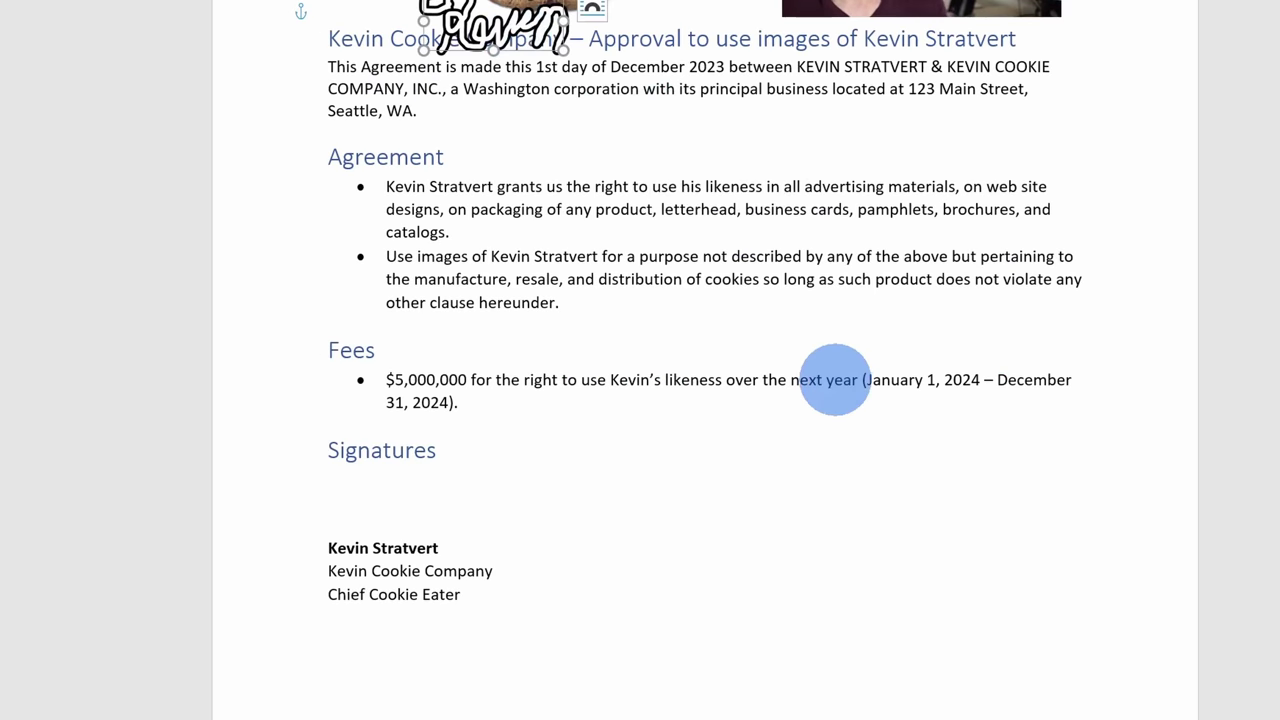
click(826, 426)
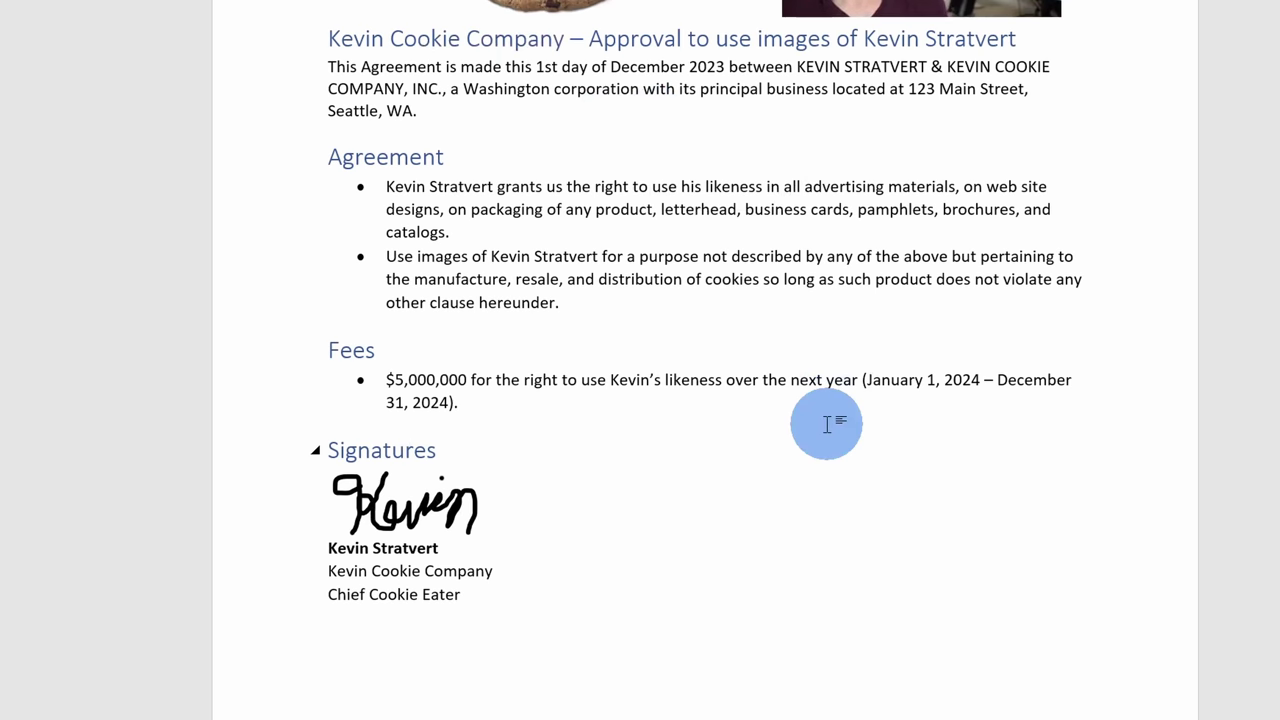
- Set the contract's page color to the lightest green theme shade
scroll(827, 430, up, 1)
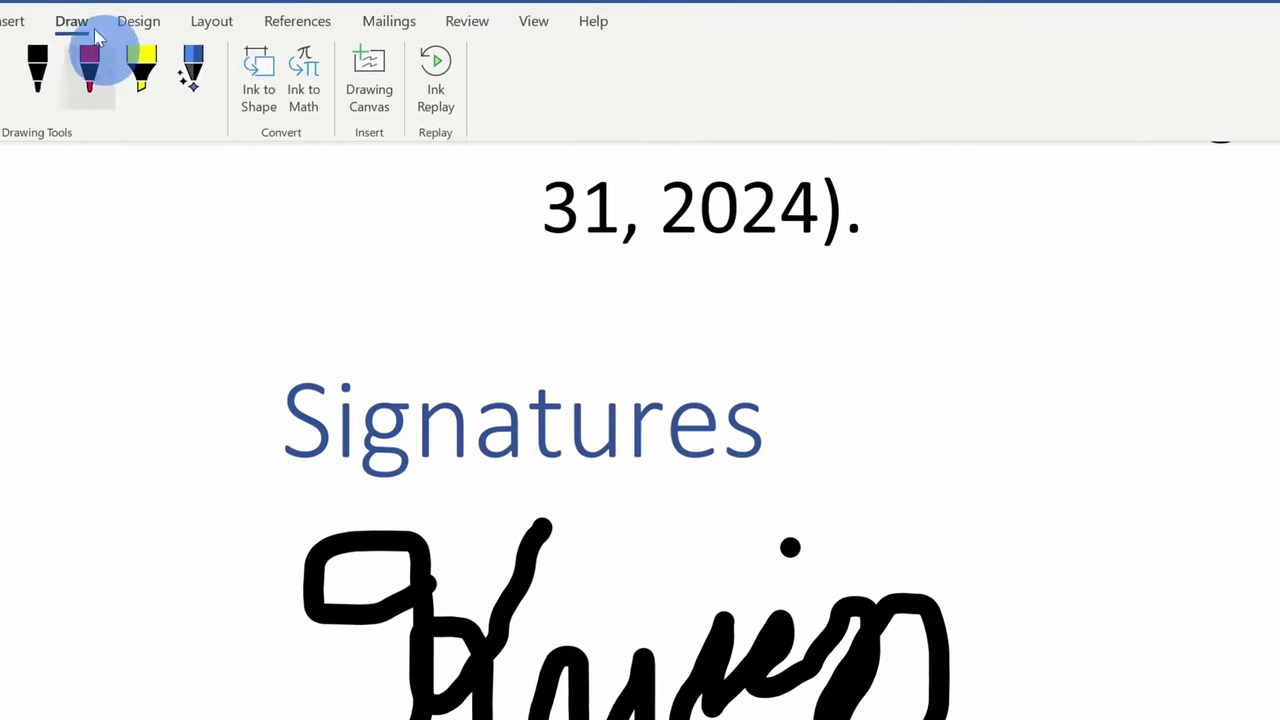
click(150, 52)
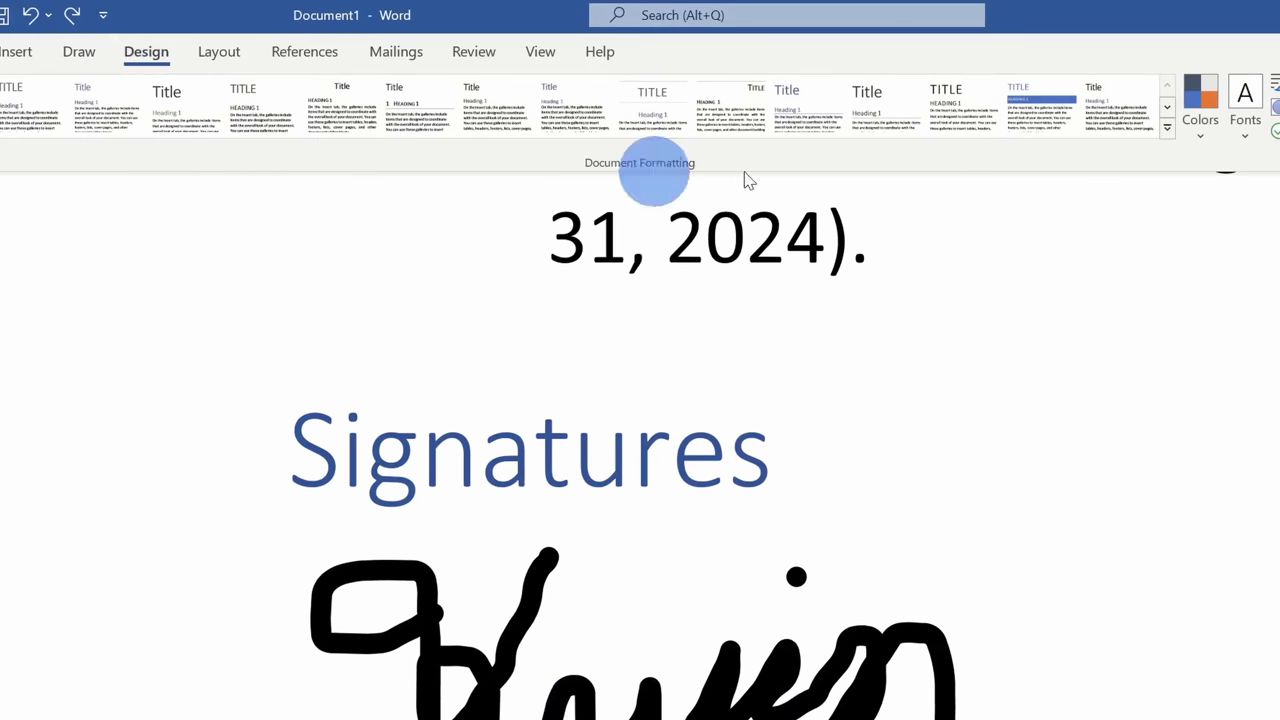
click(1108, 120)
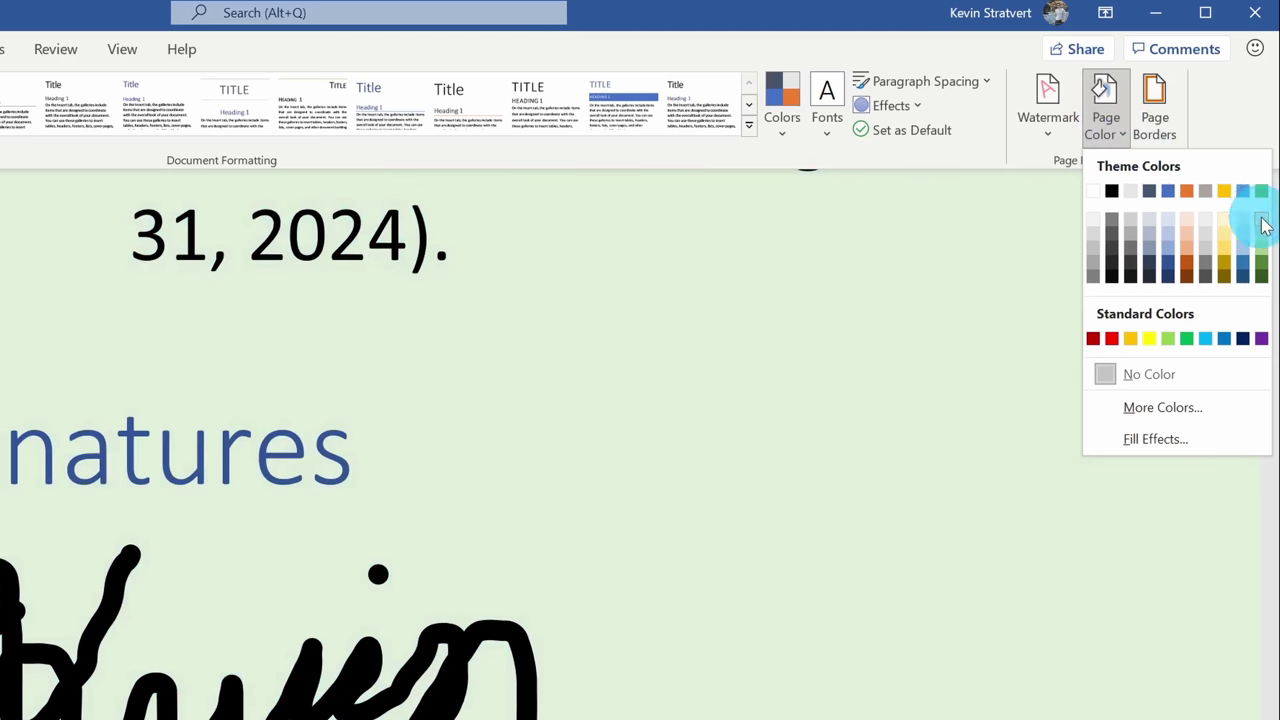
click(1261, 220)
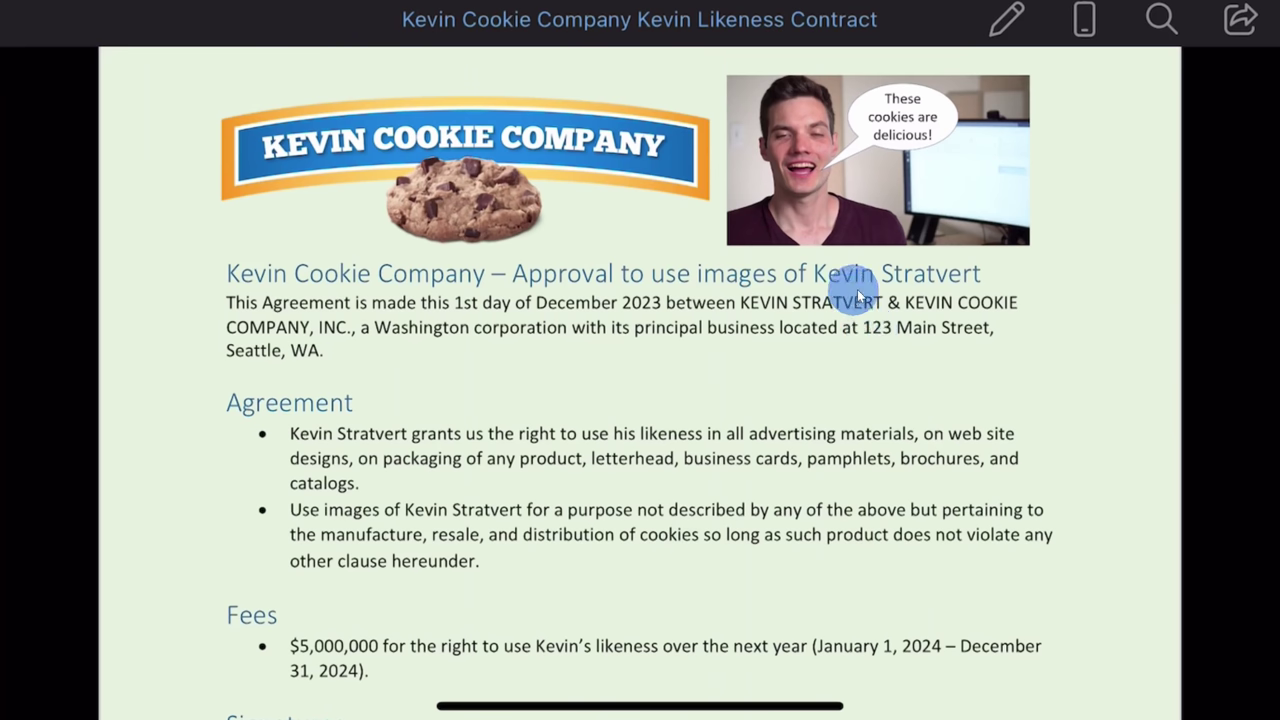
- In Word on the phone, put the contract into editing mode and start inking at the Signatures section
scroll(371, 371, down, 5)
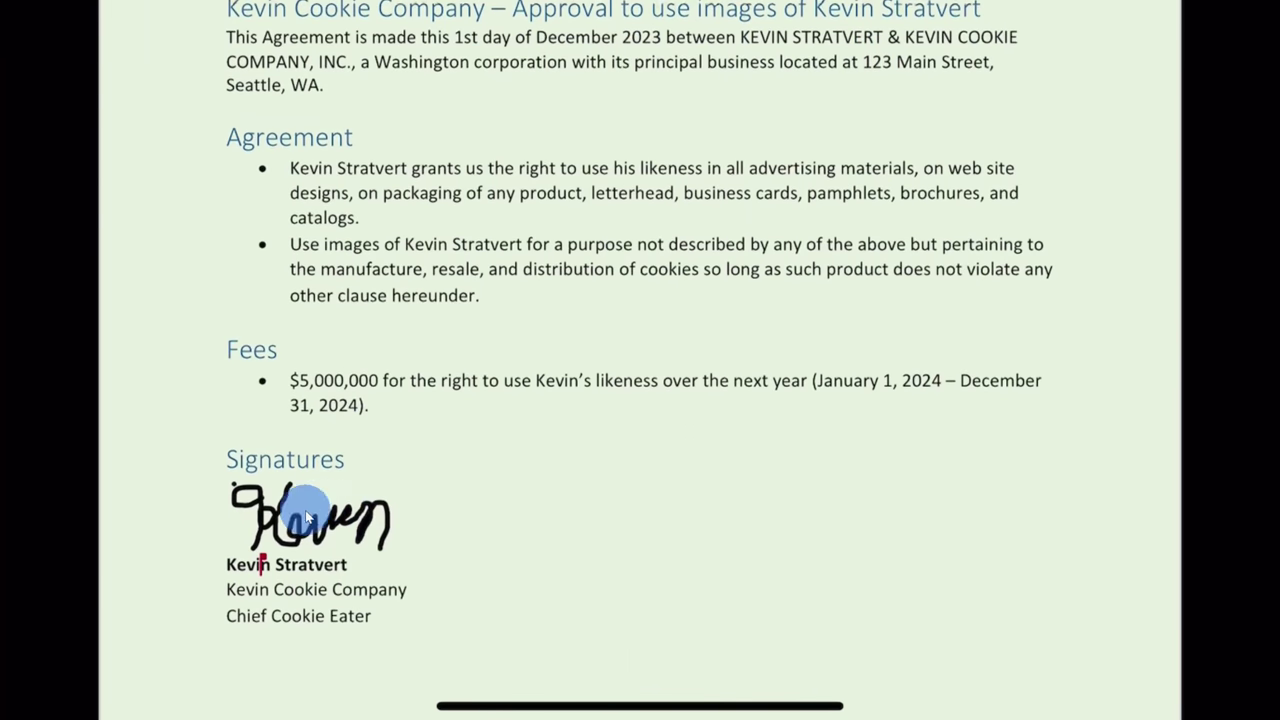
scroll(309, 451, down, 3)
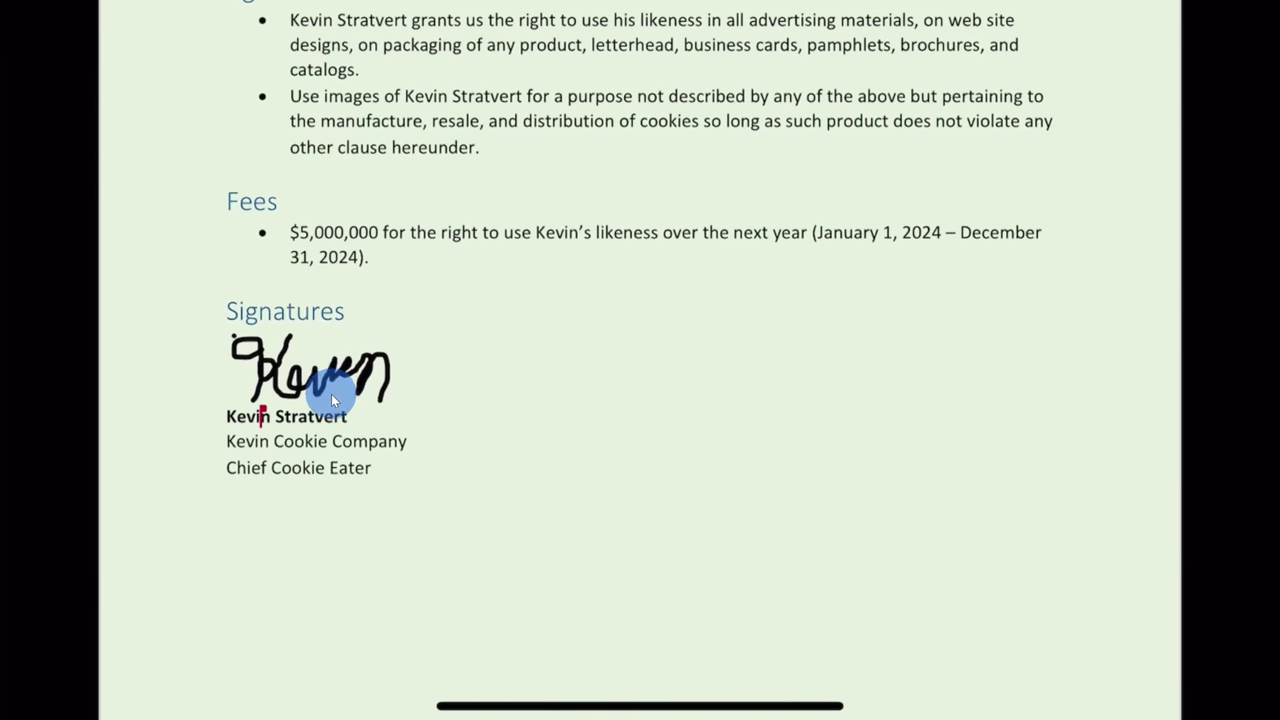
scroll(331, 394, up, 3)
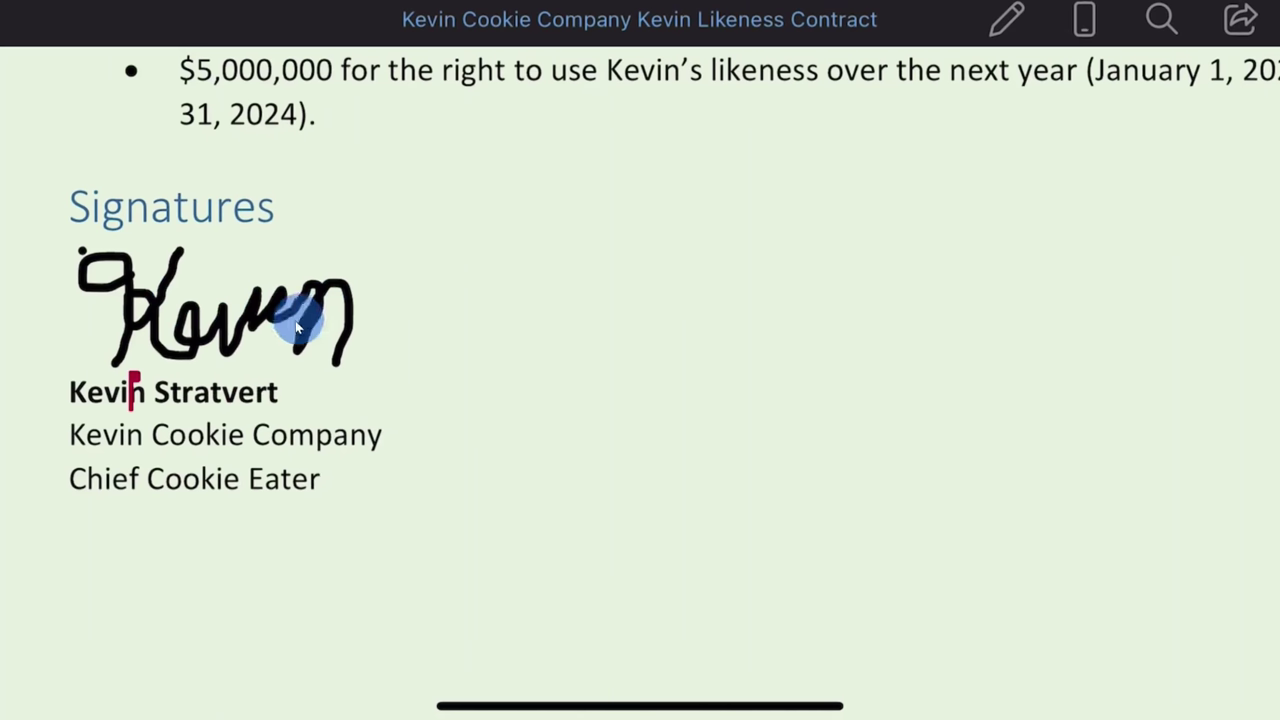
click(1003, 24)
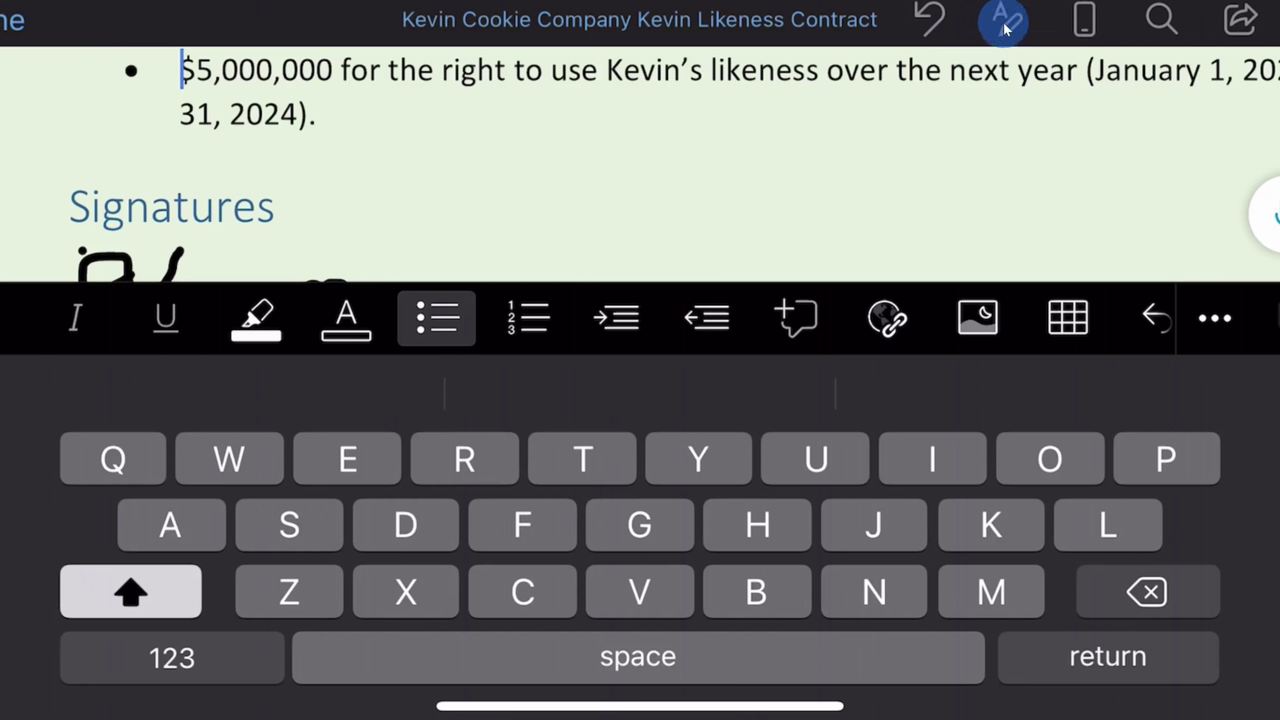
click(1003, 25)
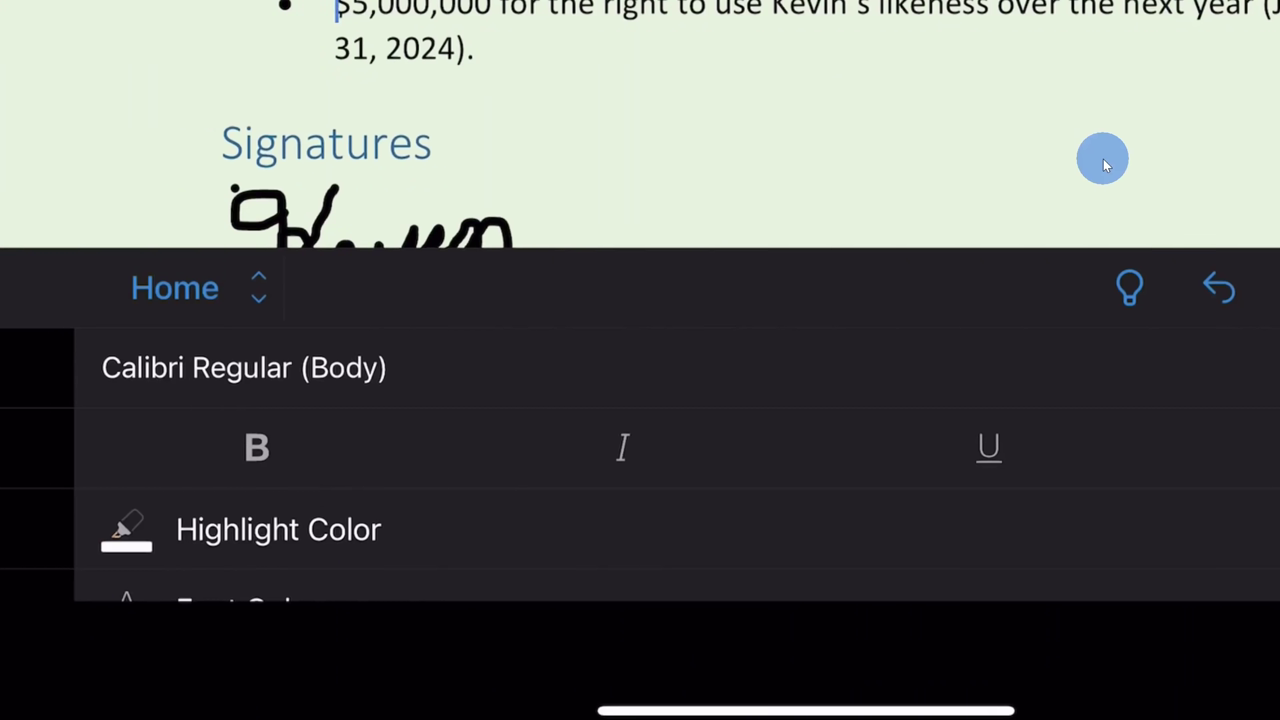
click(190, 297)
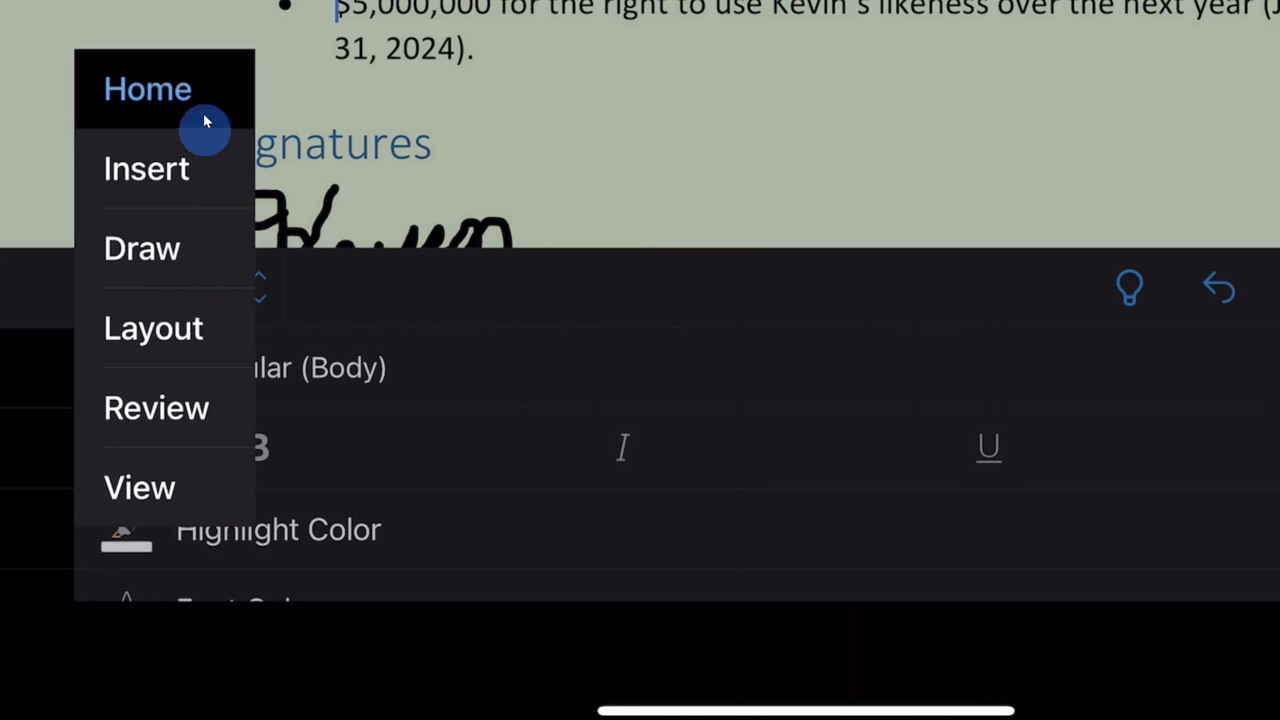
click(156, 252)
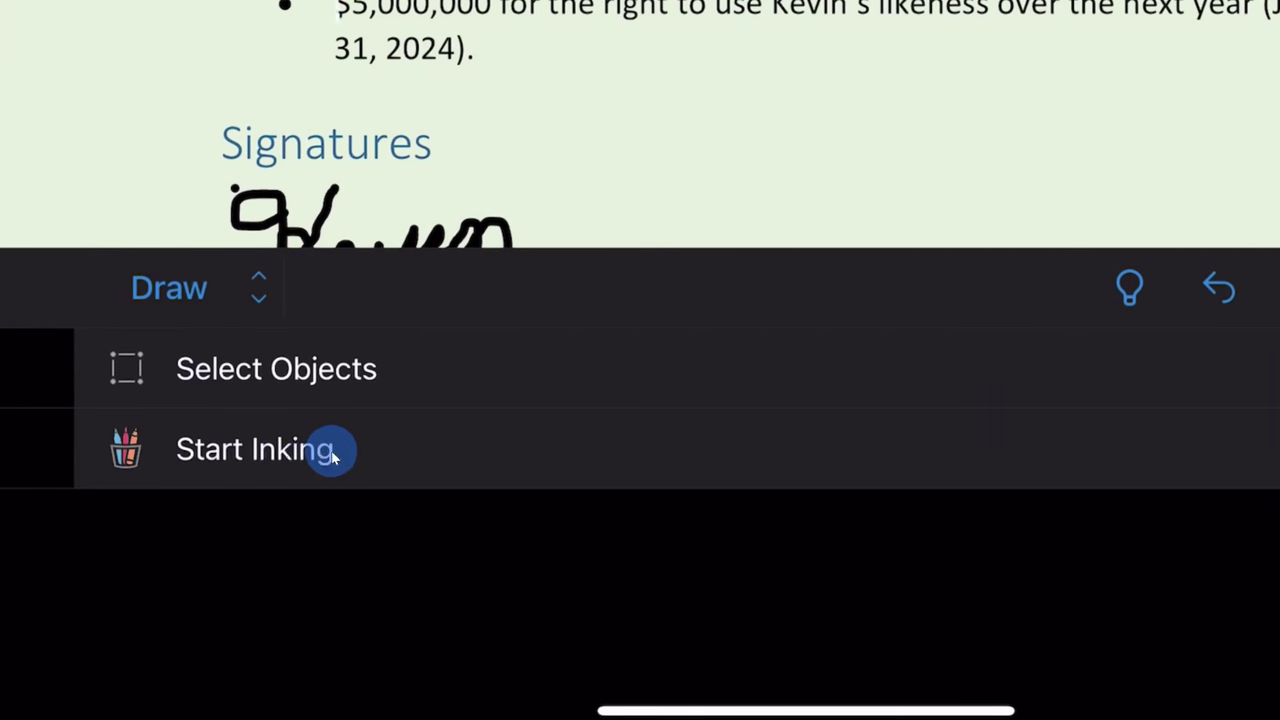
click(288, 452)
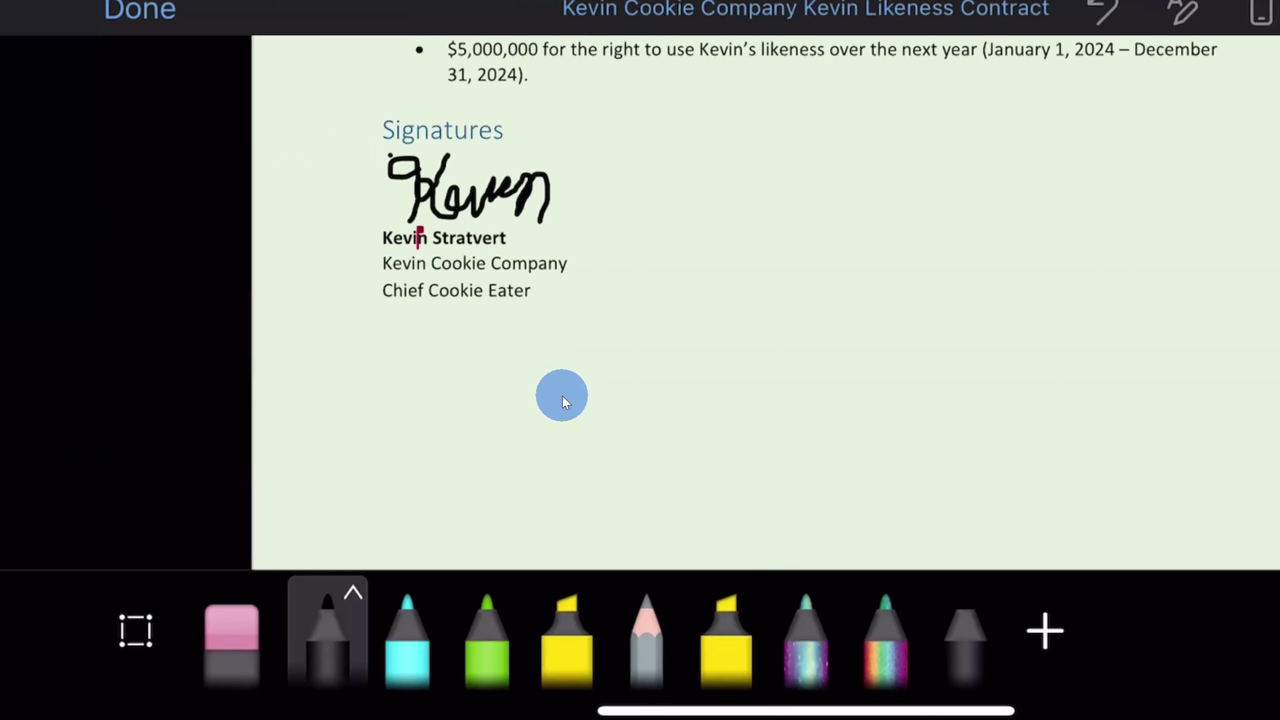
- Examine the black pen's thickness, ink color and Sparkle Animation options, keeping its current settings
click(350, 597)
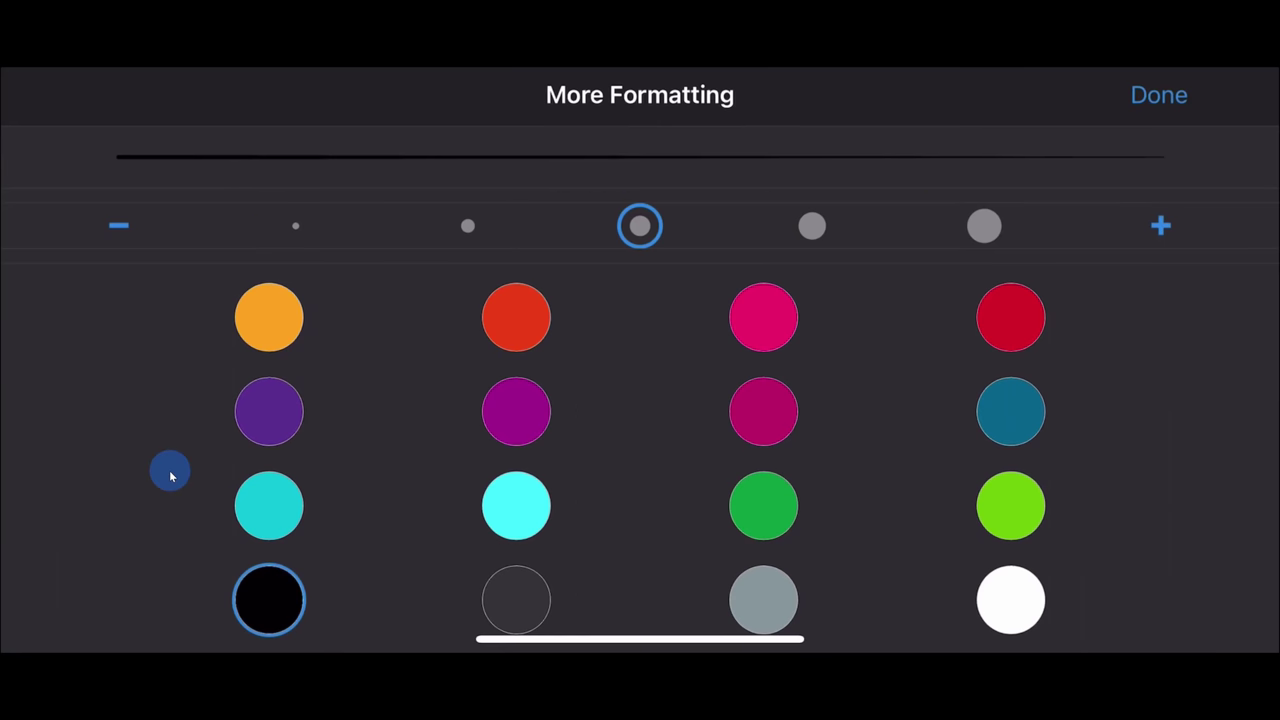
scroll(178, 470, down, 8)
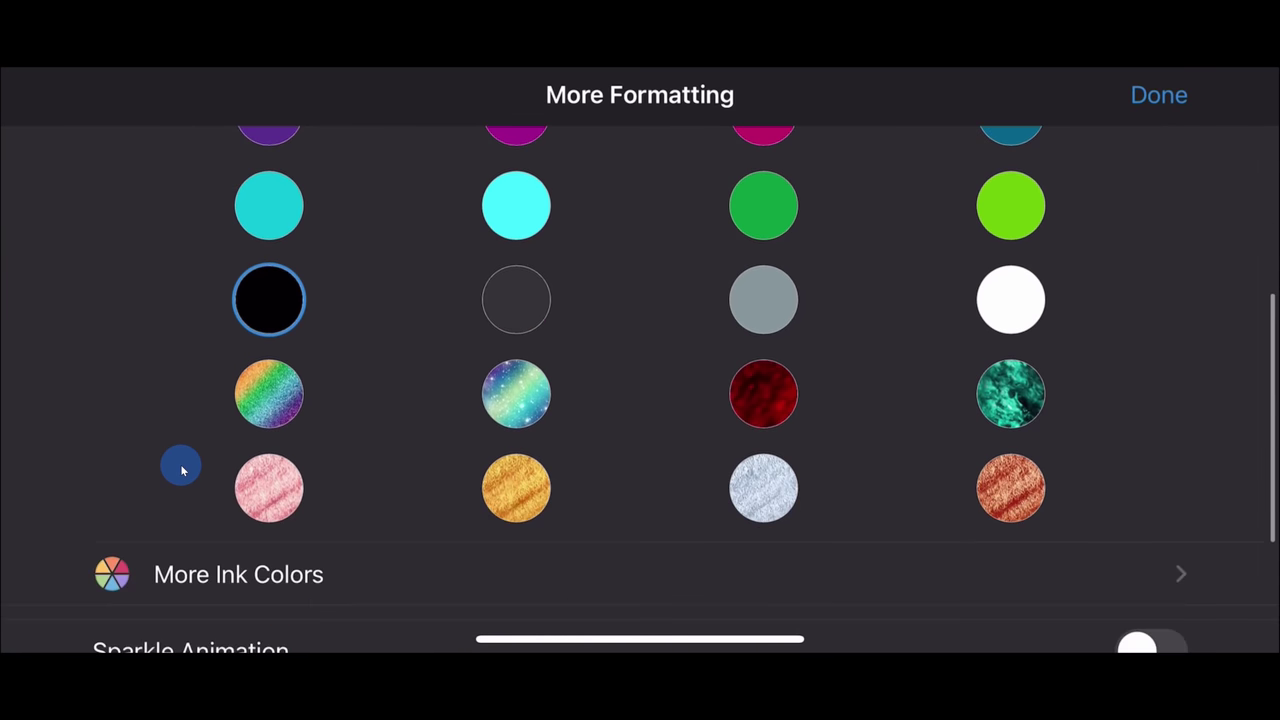
scroll(180, 464, down, 1)
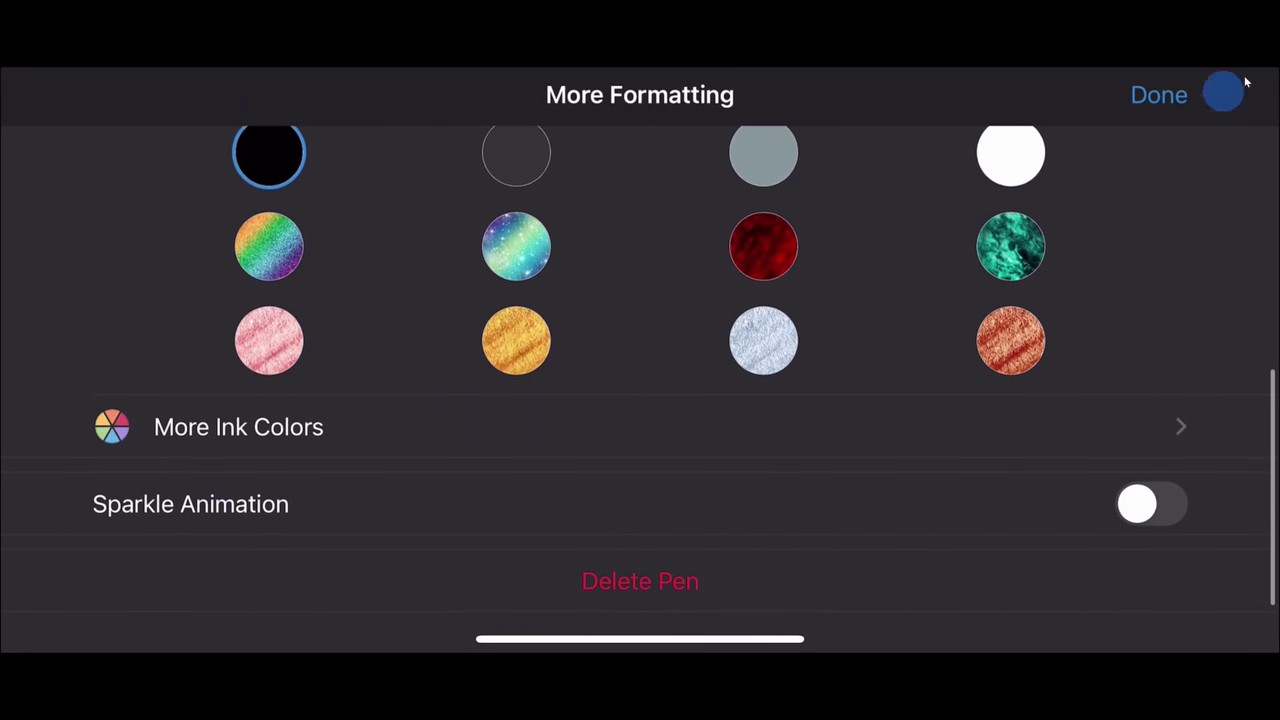
scroll(1190, 95, up, 10)
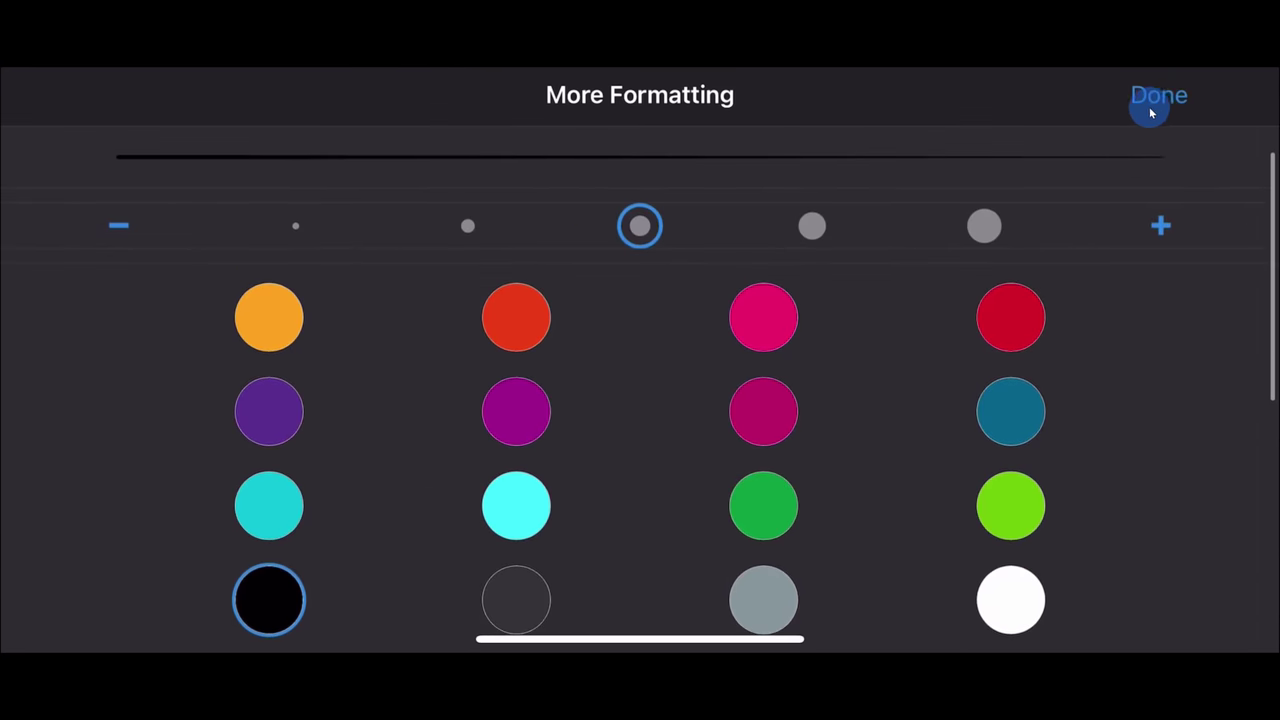
click(1153, 100)
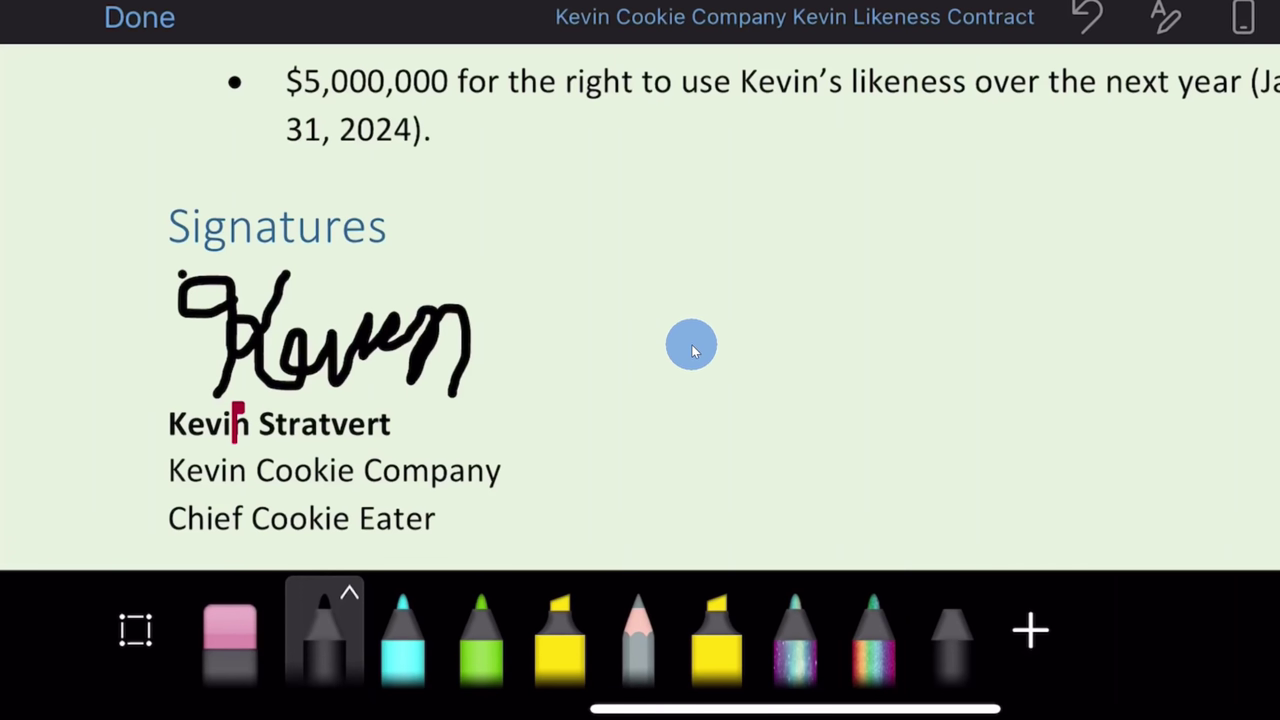
- Draw a second handwritten signature in black ink beside the existing one under the Signatures heading
drag(722, 225, 630, 368)
drag(797, 225, 682, 340)
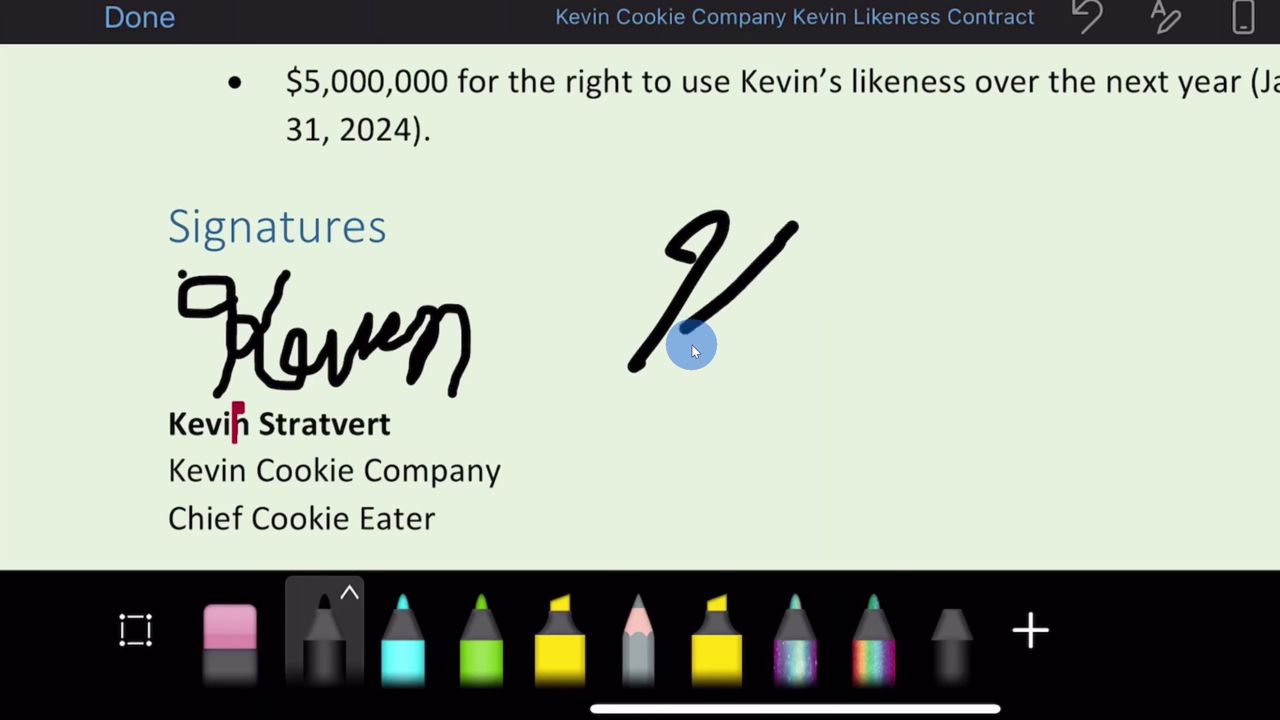
mouse_move(760, 305)
mouse_down()
mouse_move(722, 350)
mouse_move(915, 395)
mouse_up()
drag(872, 260, 913, 244)
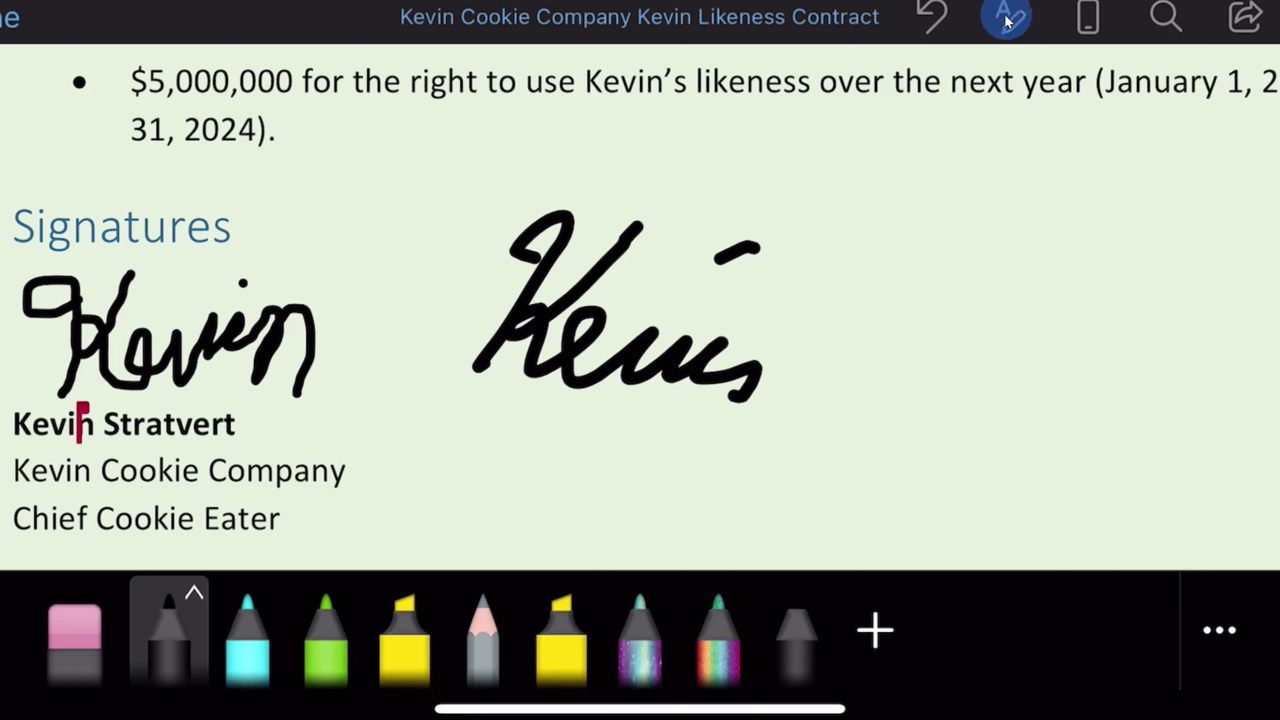
- Photograph the signature written on paper with the phone's camera and insert the photo into the contract
click(996, 24)
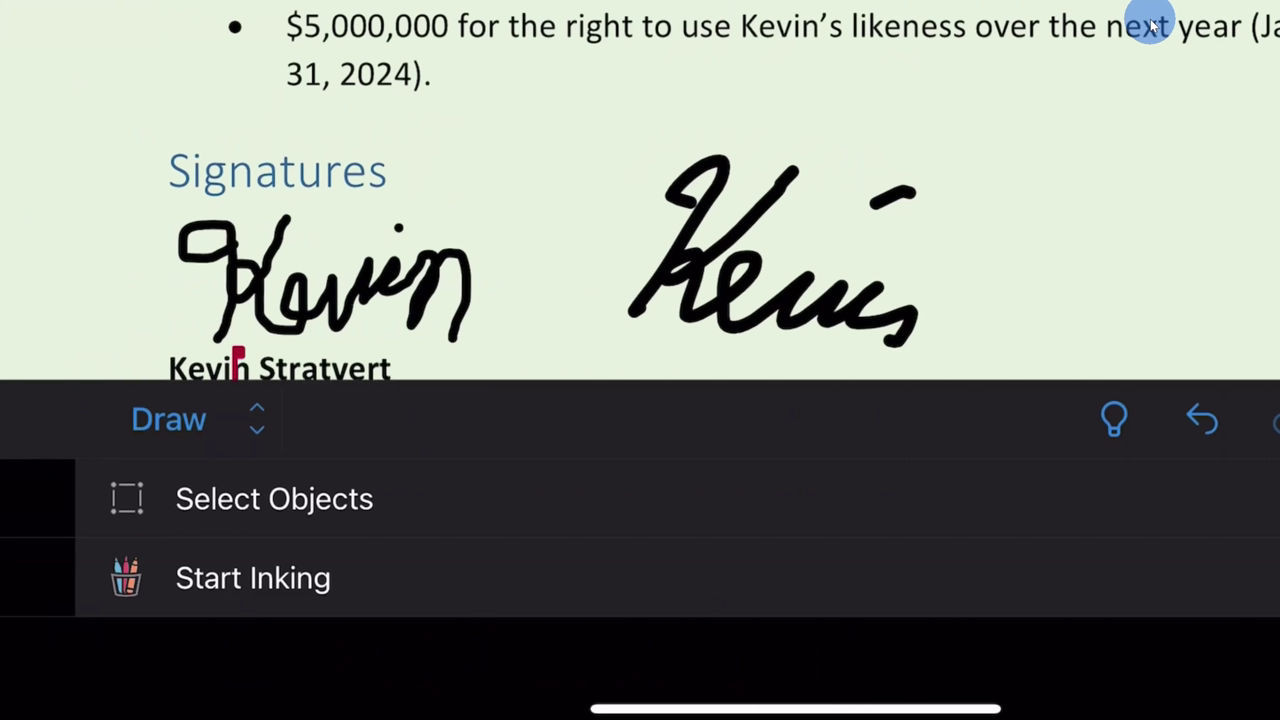
click(199, 412)
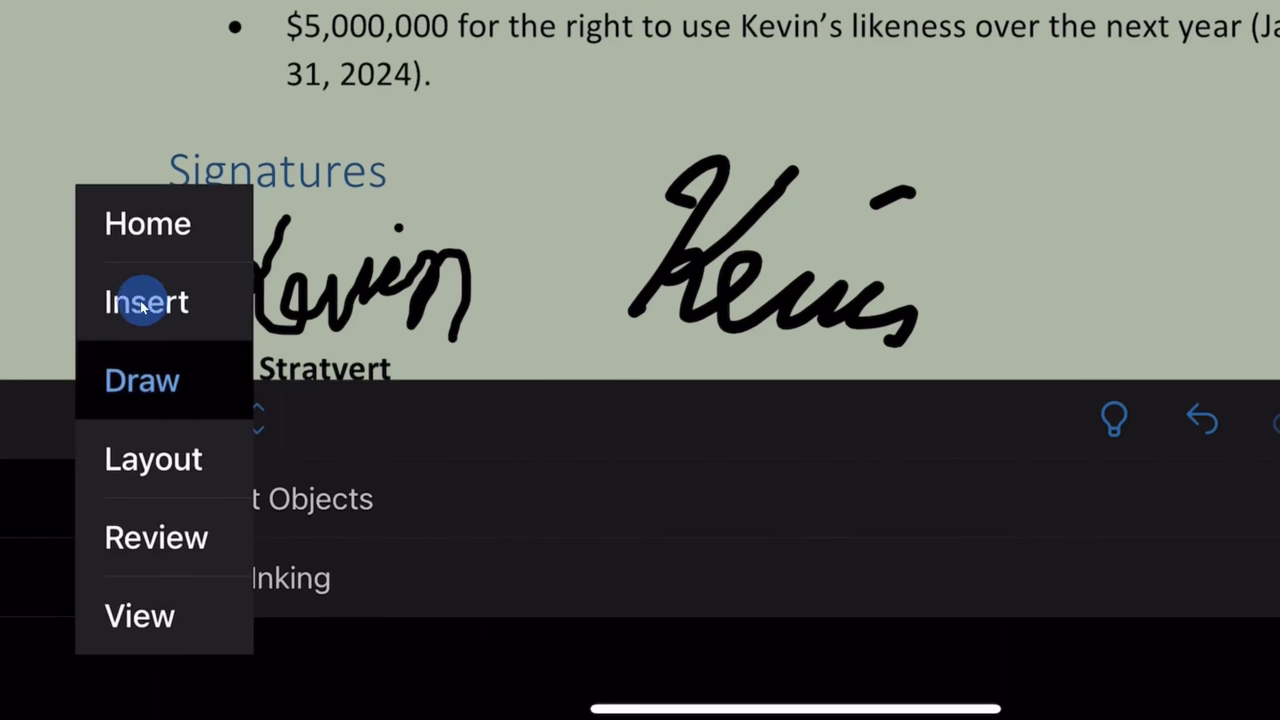
click(175, 307)
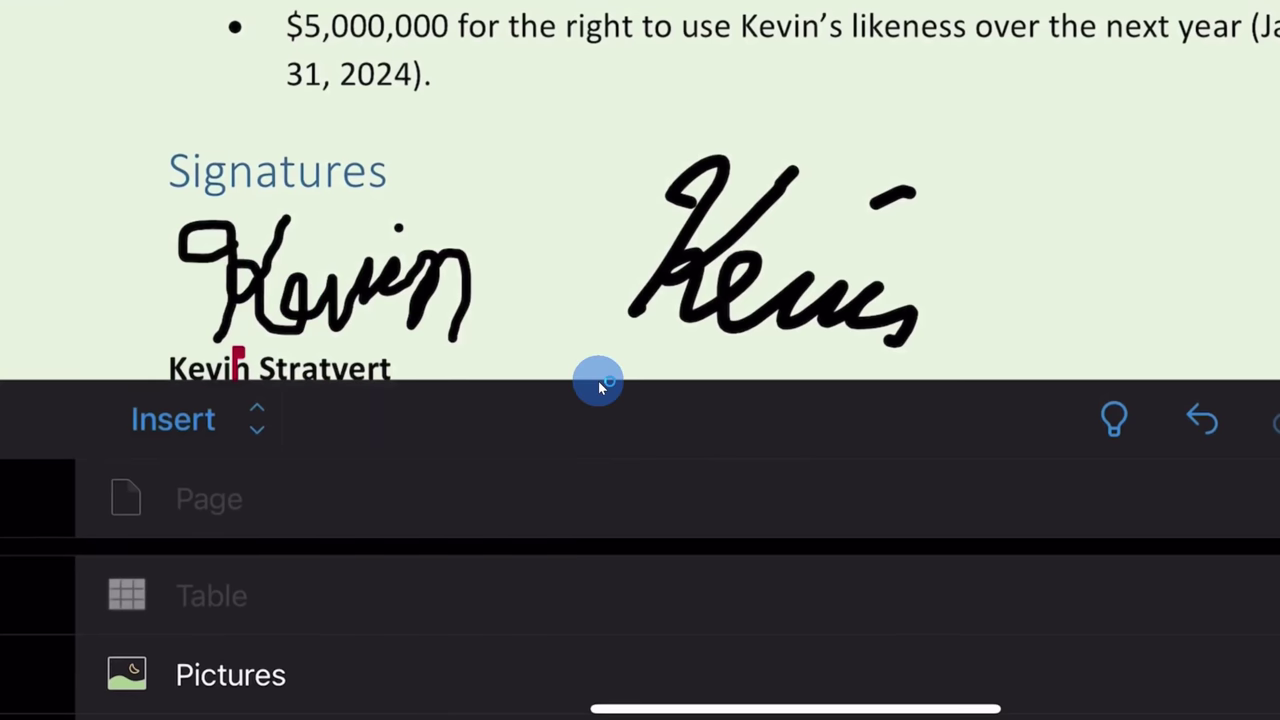
scroll(598, 380, down, 2)
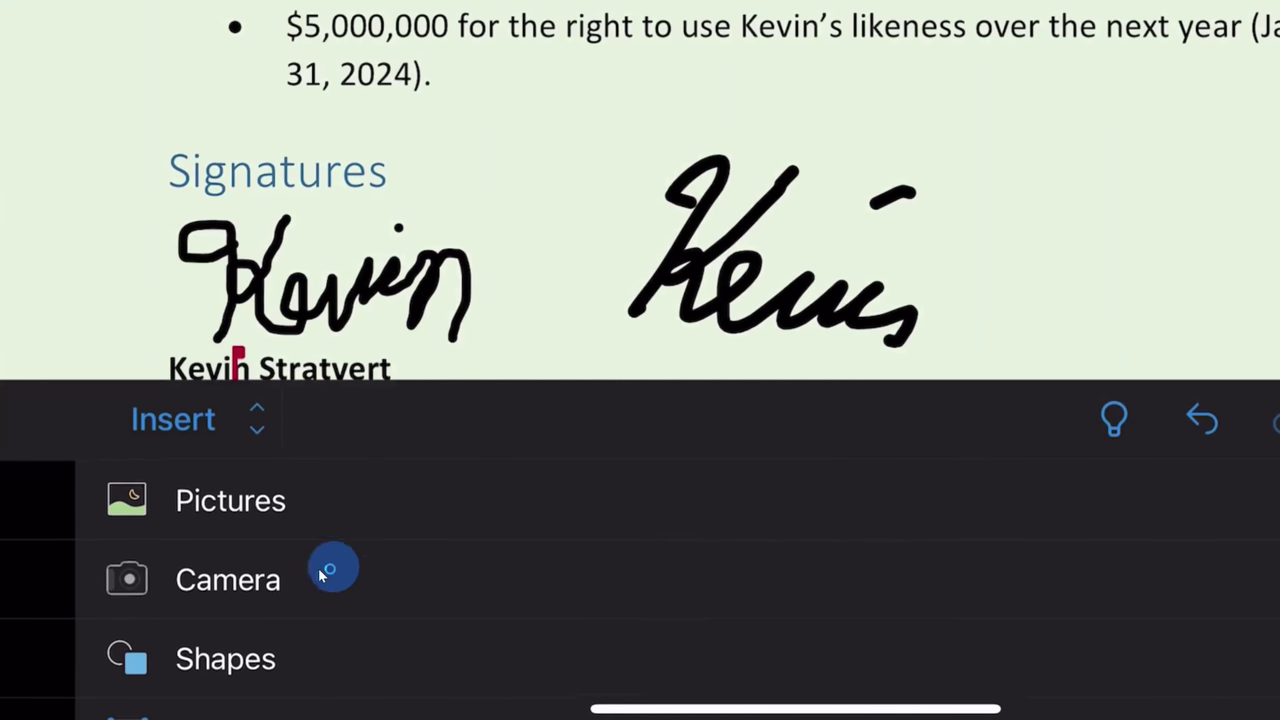
click(252, 576)
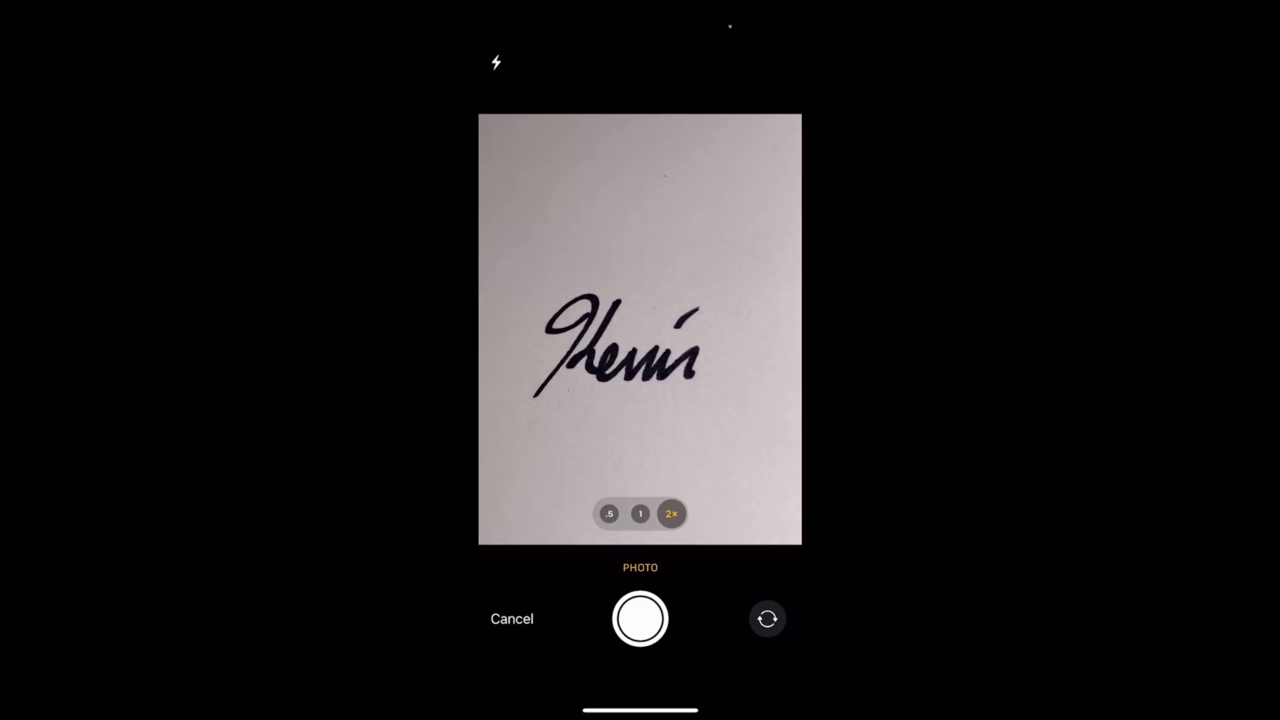
click(640, 618)
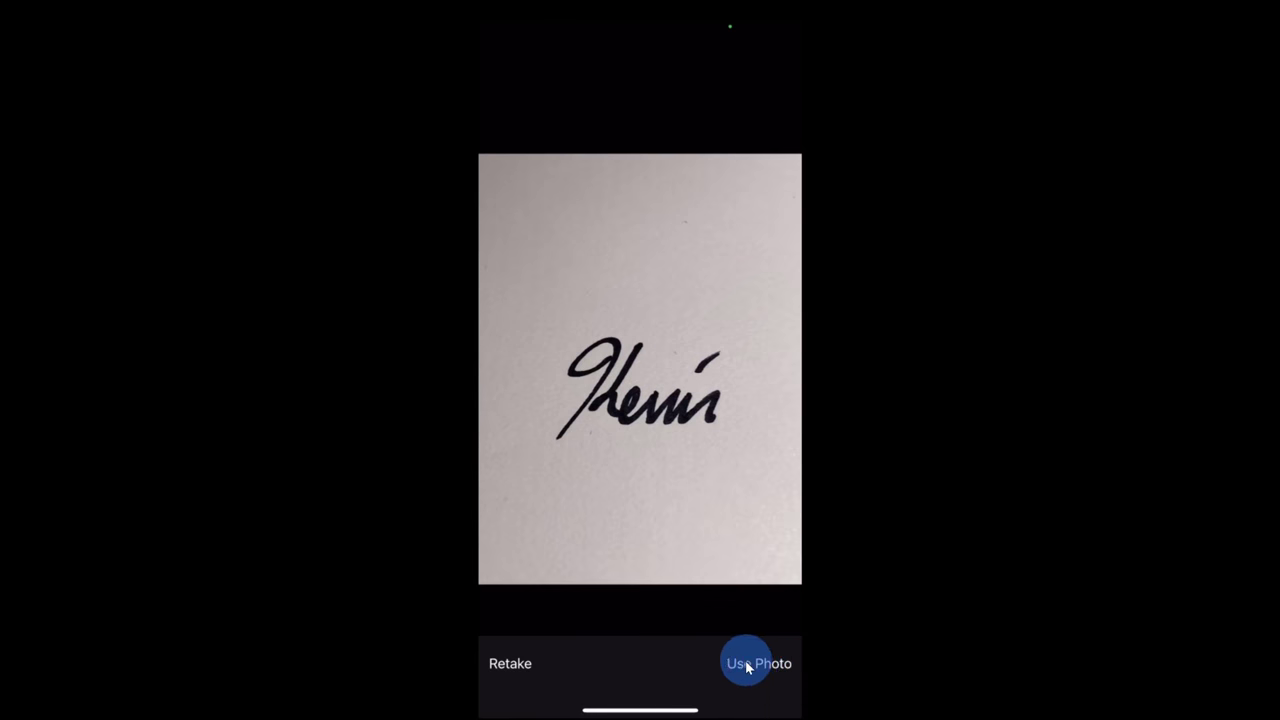
click(748, 664)
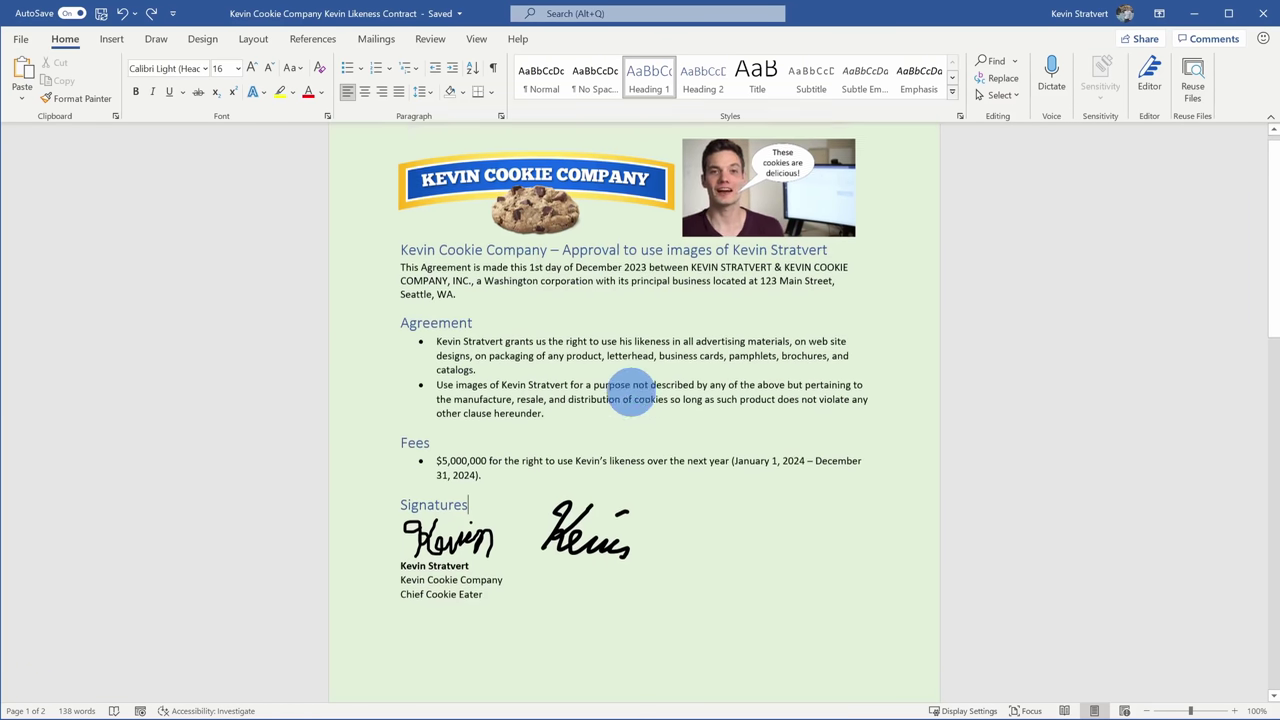
- In desktop Word, select the inserted signature photo on the contract's second page and bring up its picture formatting tools
scroll(630, 400, down, 2)
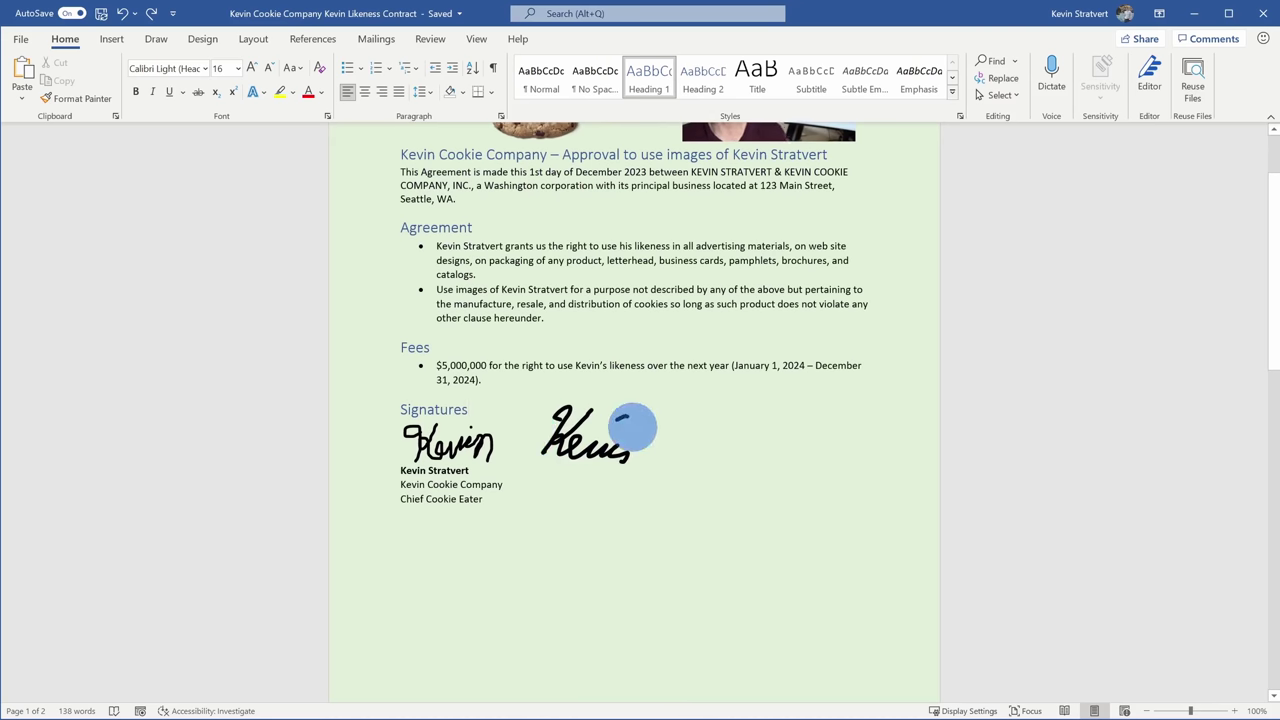
scroll(632, 427, down, 17)
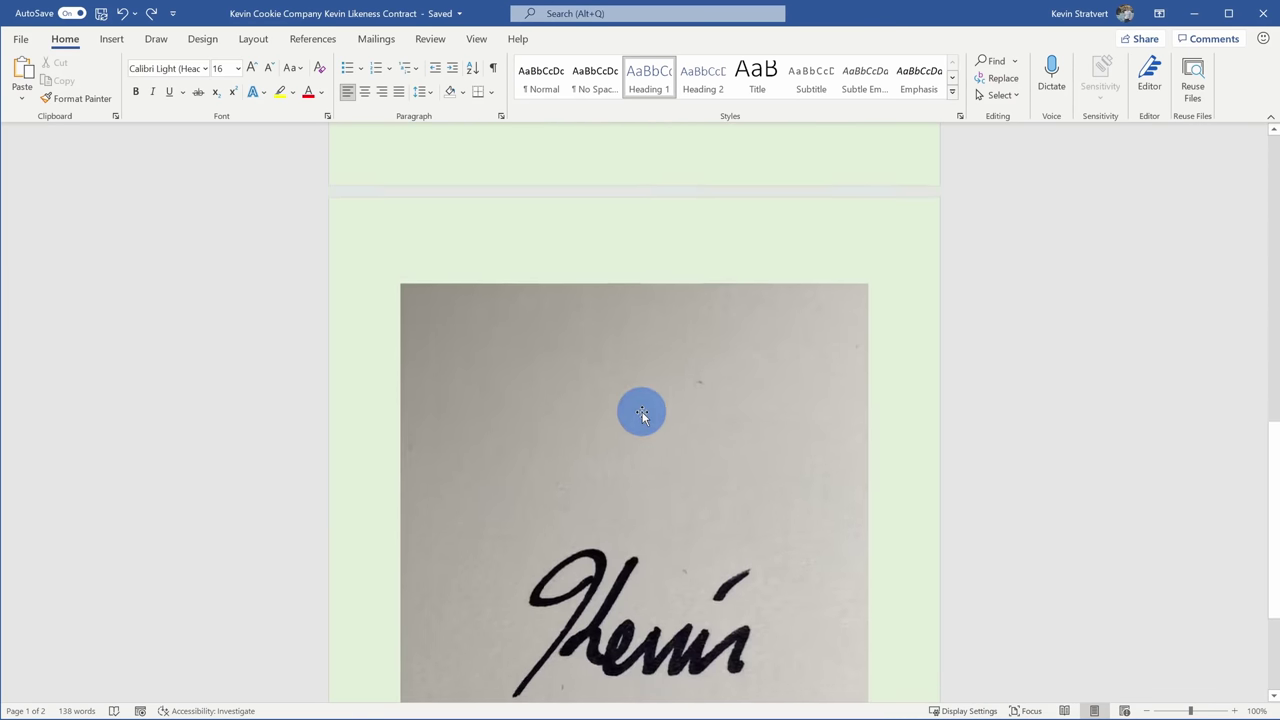
scroll(644, 411, up, 2)
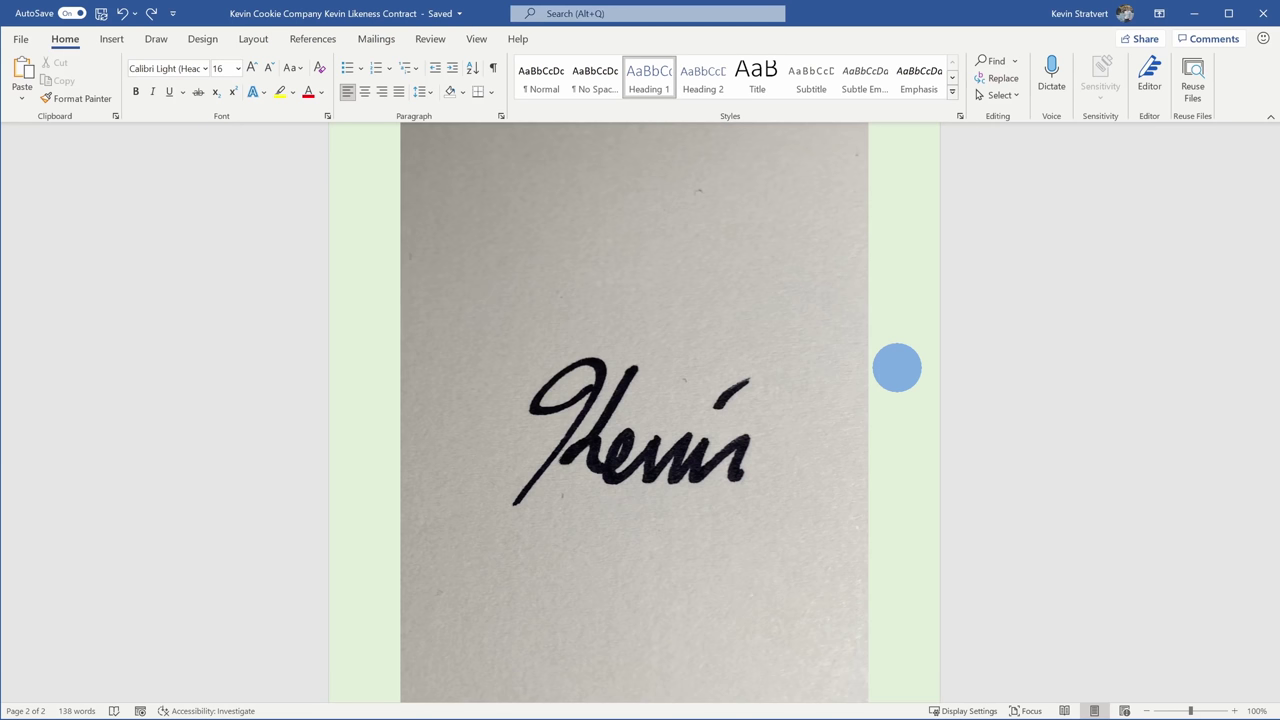
scroll(917, 389, up, 2)
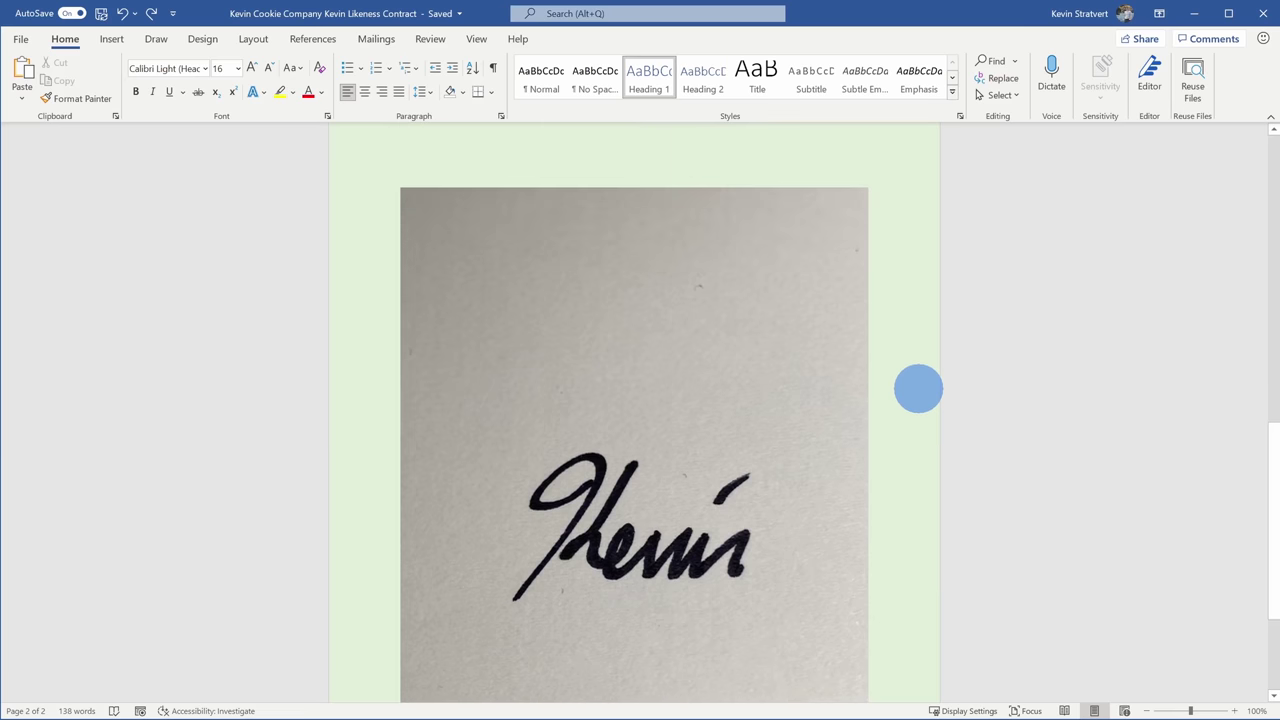
scroll(918, 393, down, 2)
scroll(918, 393, down, 1)
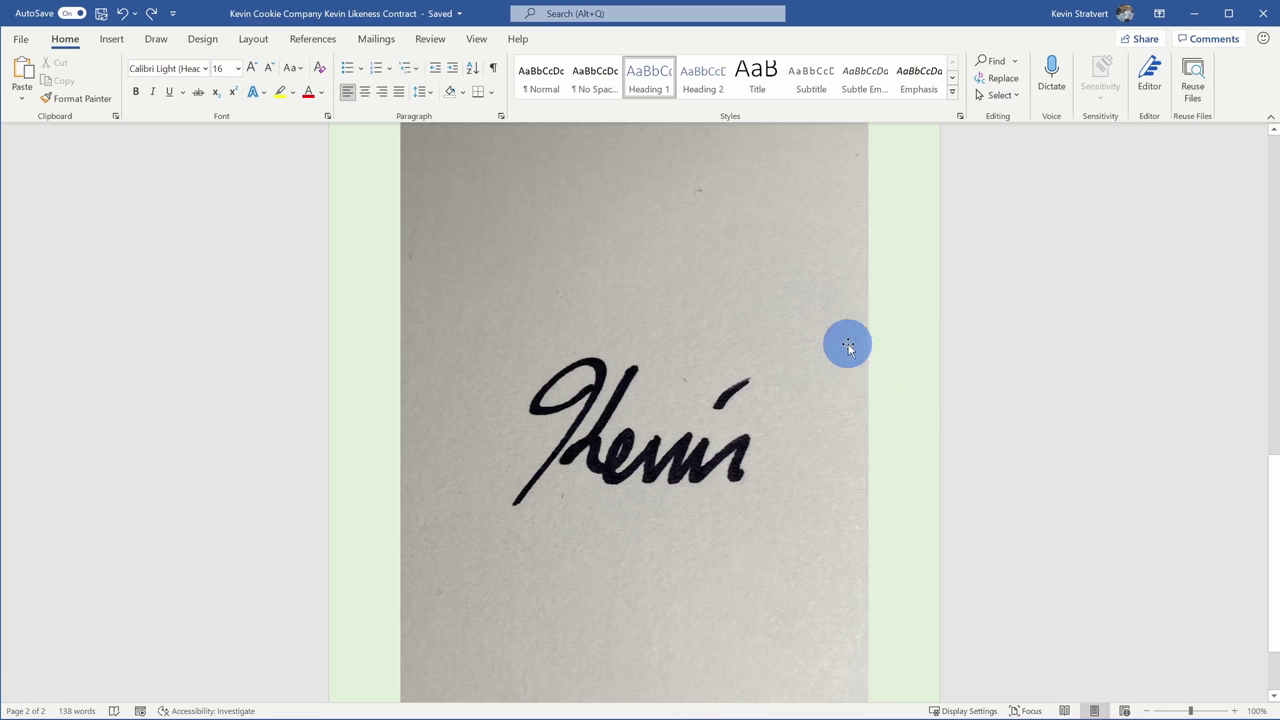
click(803, 323)
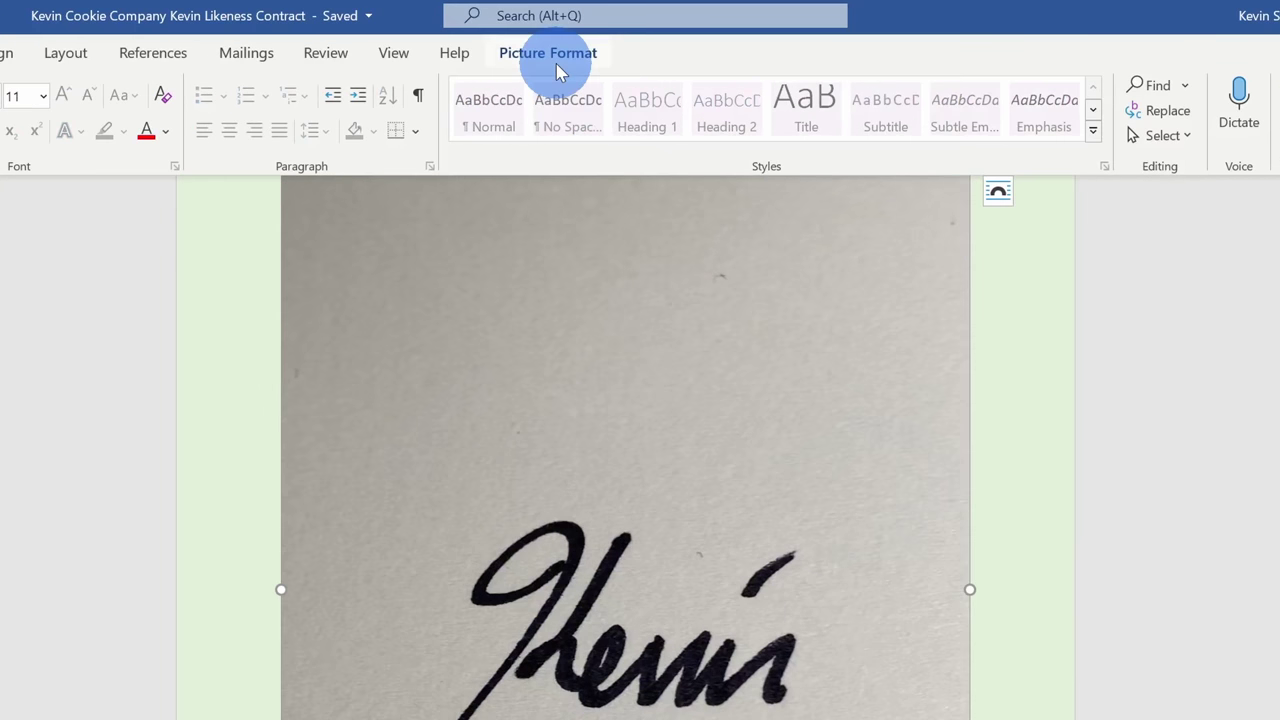
click(550, 55)
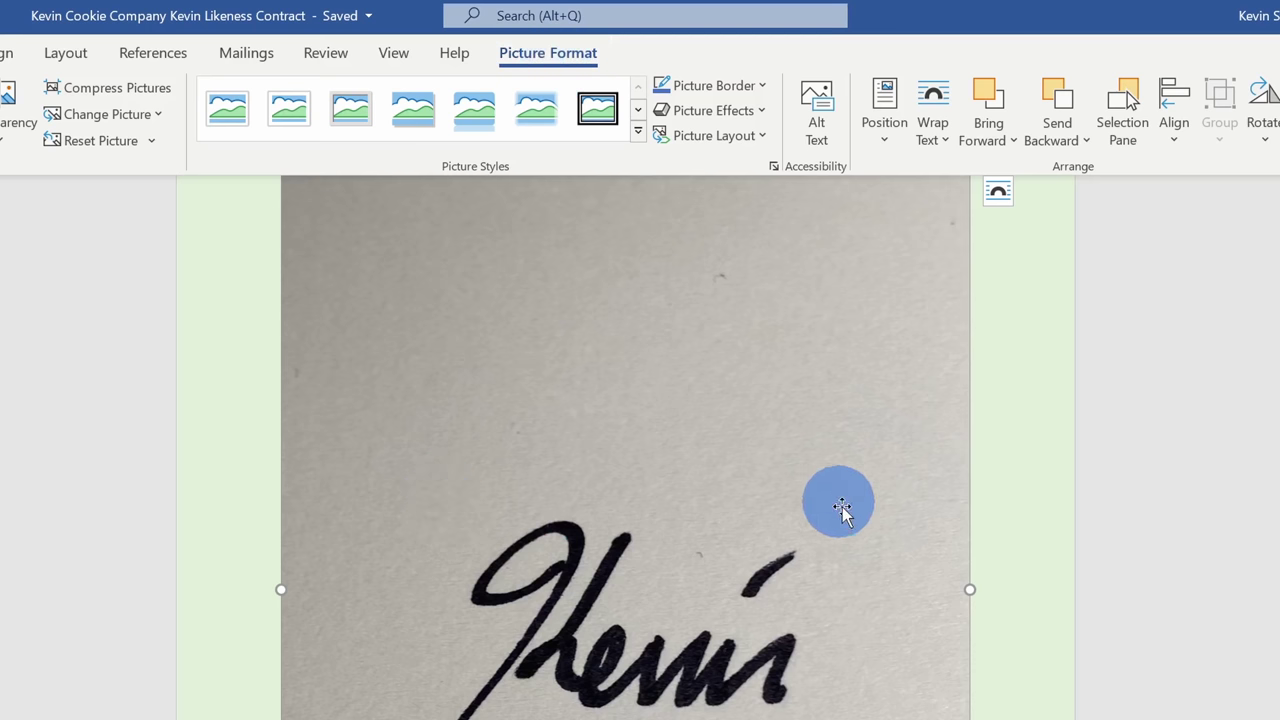
scroll(760, 520, up, 1)
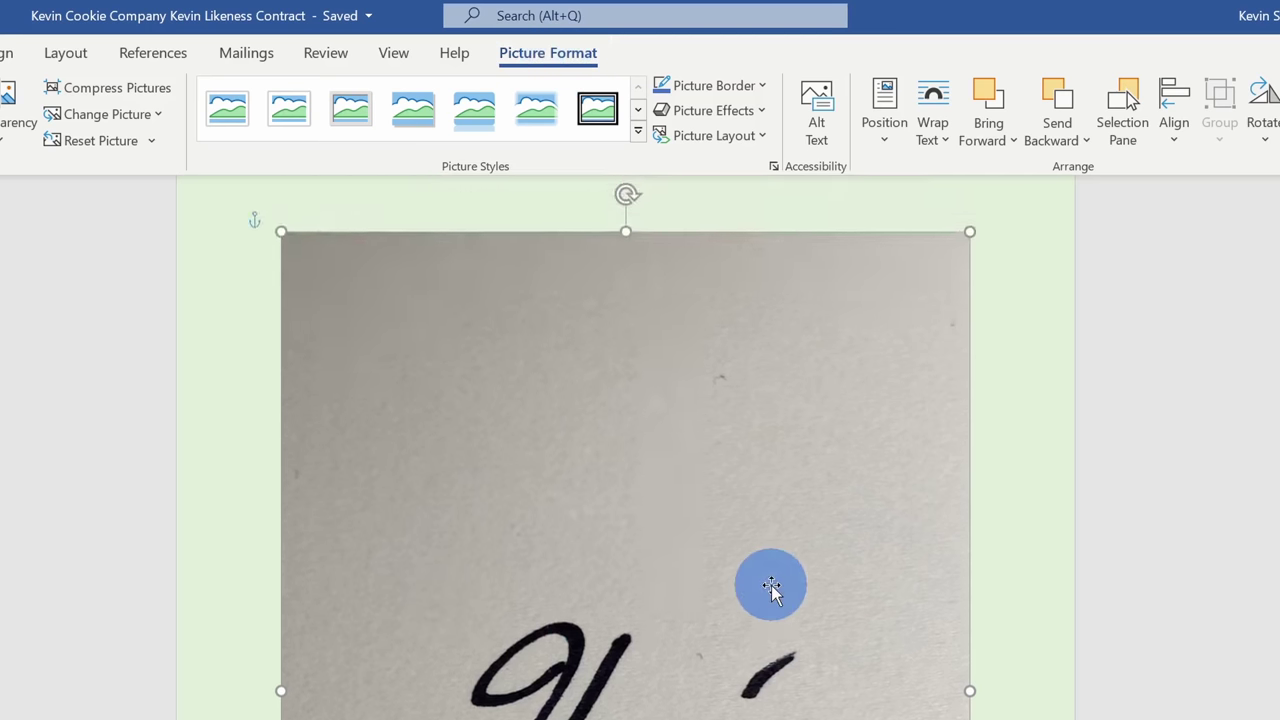
scroll(391, 458, down, 4)
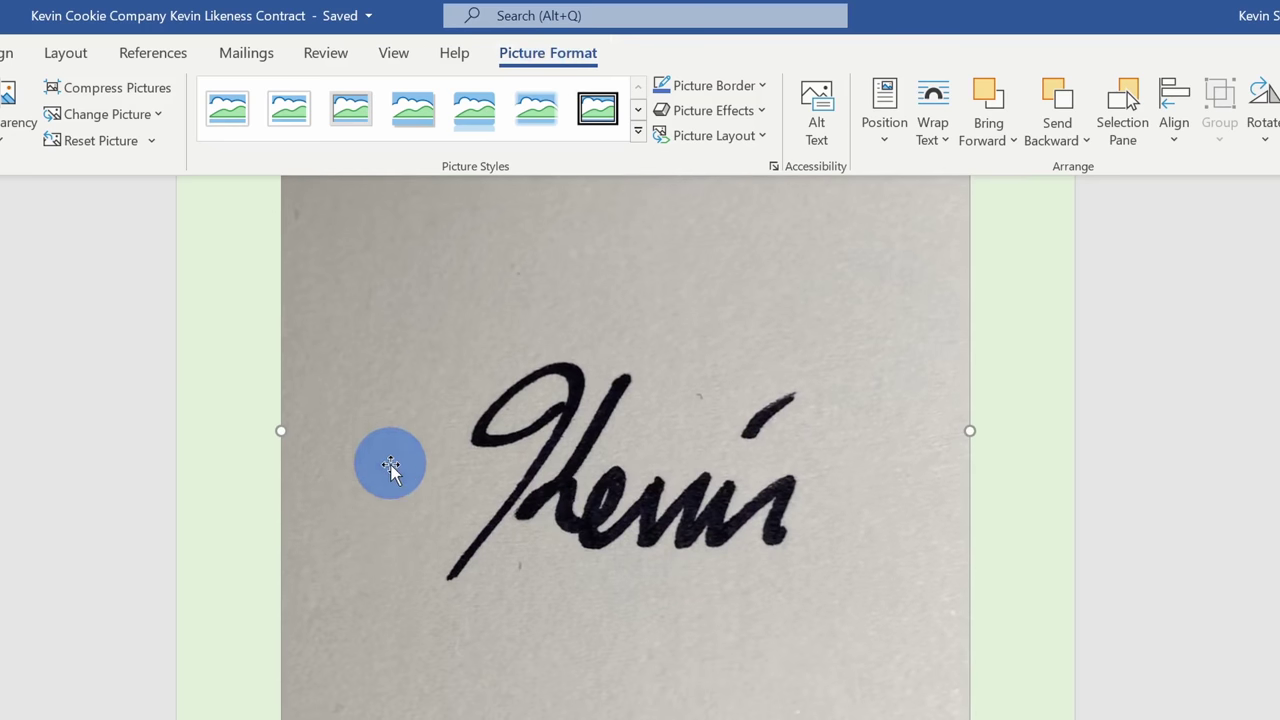
- Crop the signature photo closely around the handwriting, trimming away the surrounding paper
scroll(625, 450, up, 2)
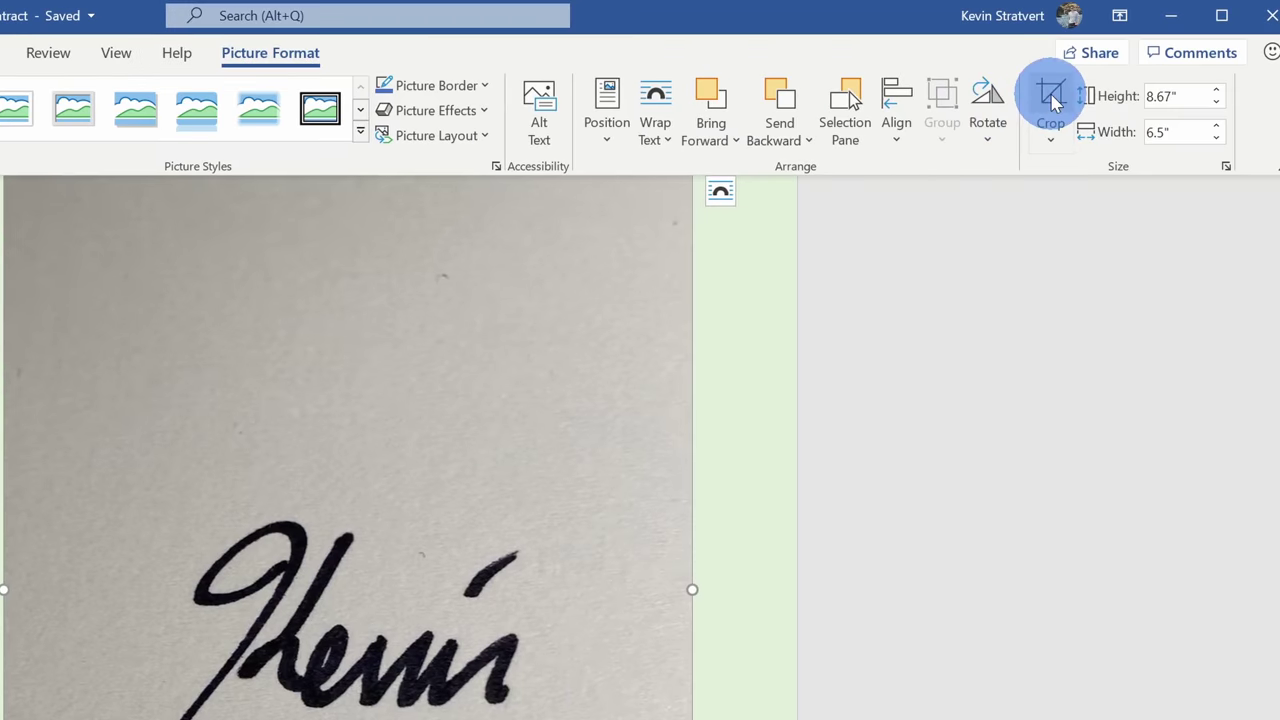
click(1050, 100)
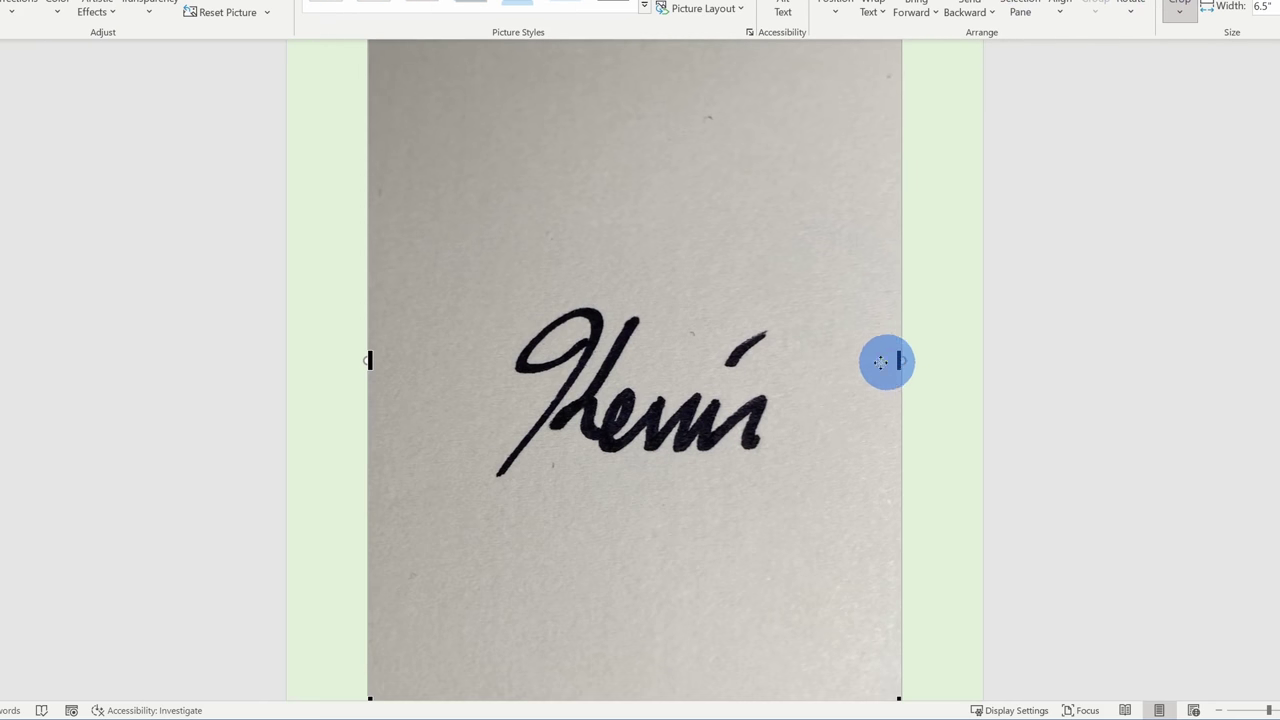
drag(368, 360, 488, 362)
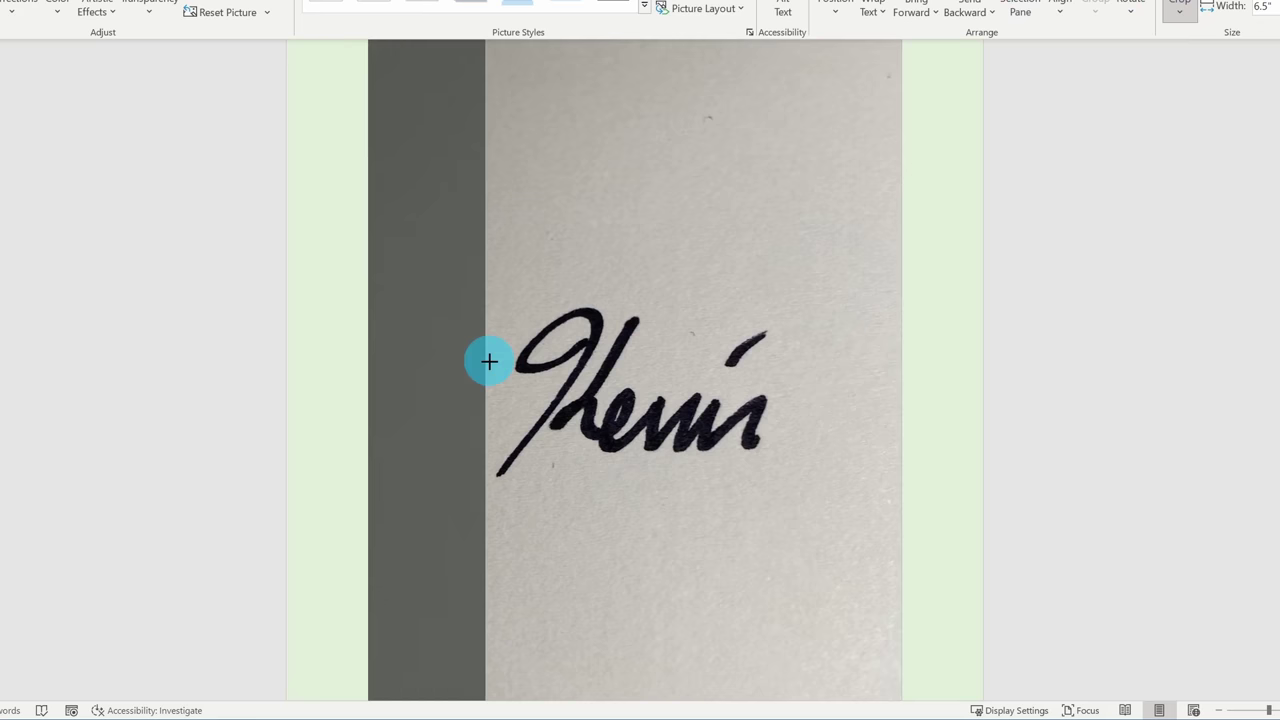
key(Escape)
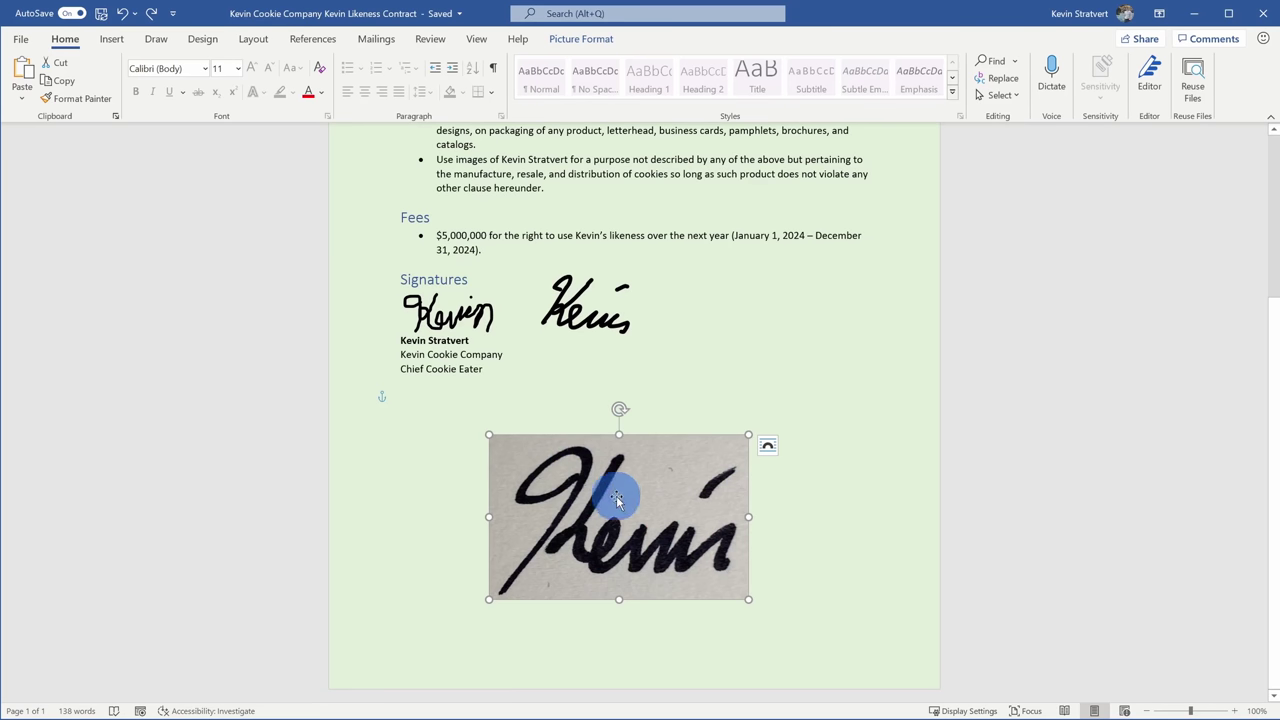
- Recolor the cropped signature photo with a black-and-white preset that gives solid black ink on a white background
click(581, 38)
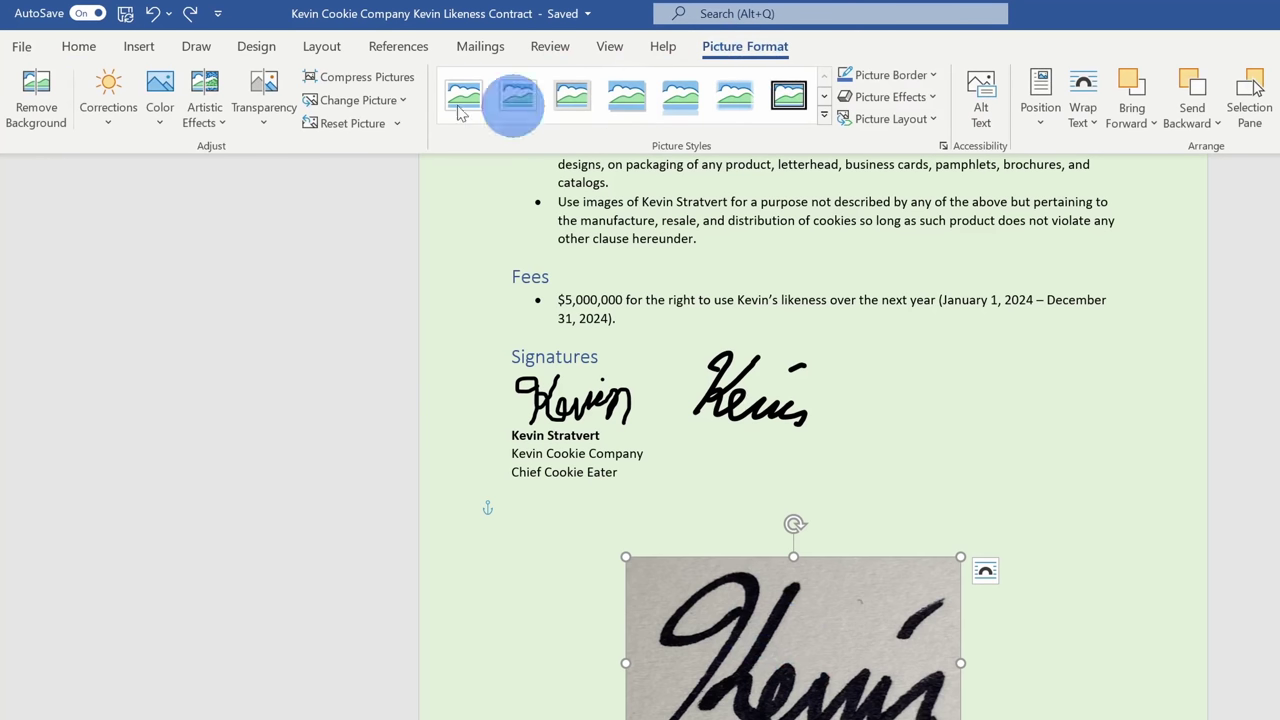
click(161, 118)
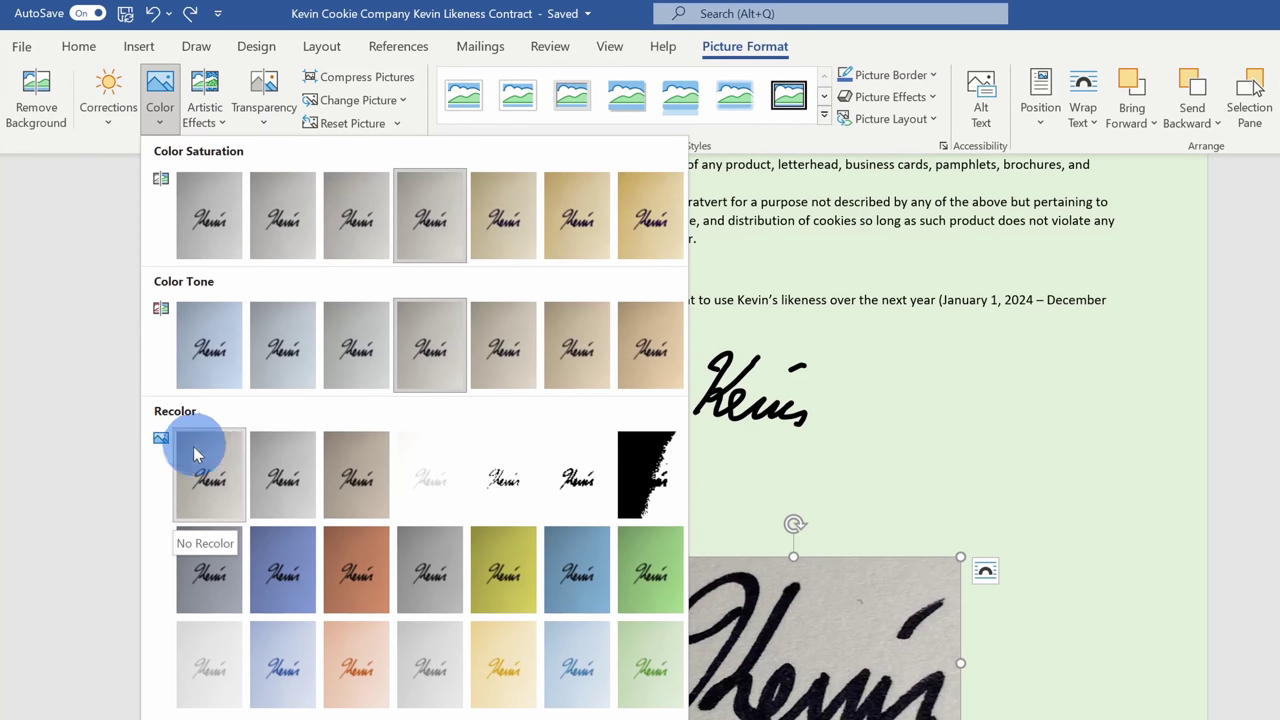
click(572, 480)
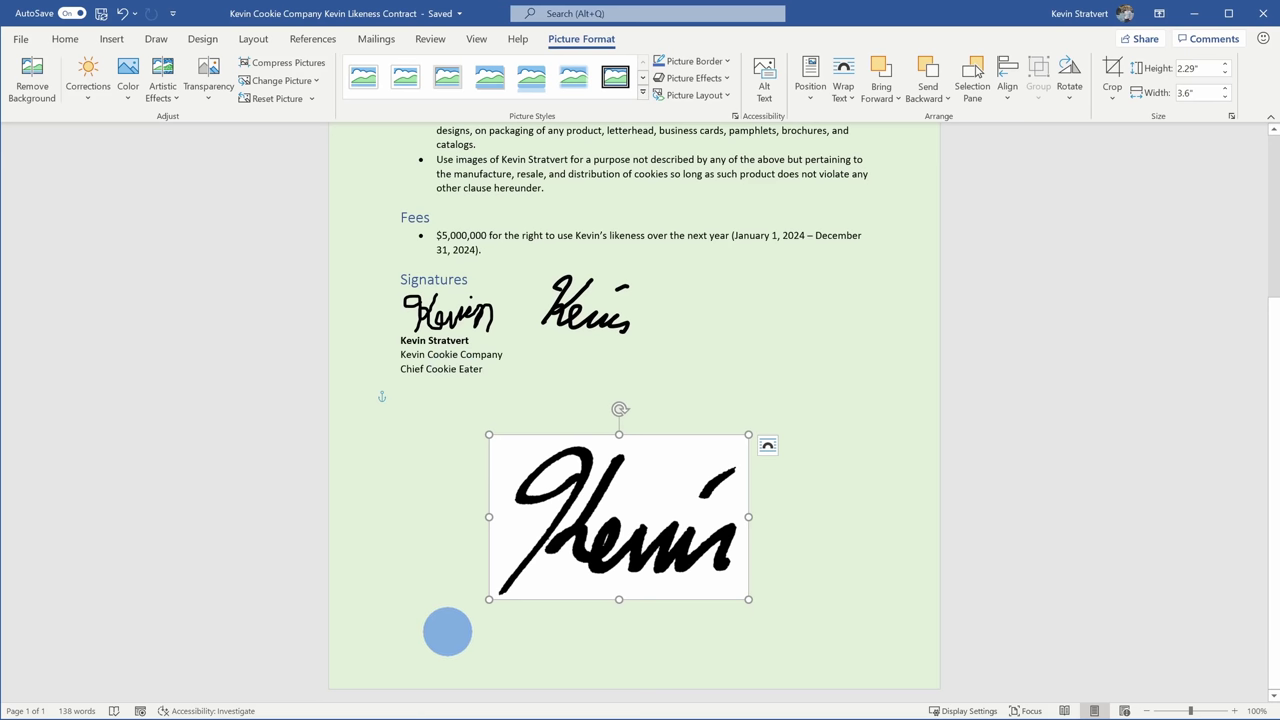
click(517, 392)
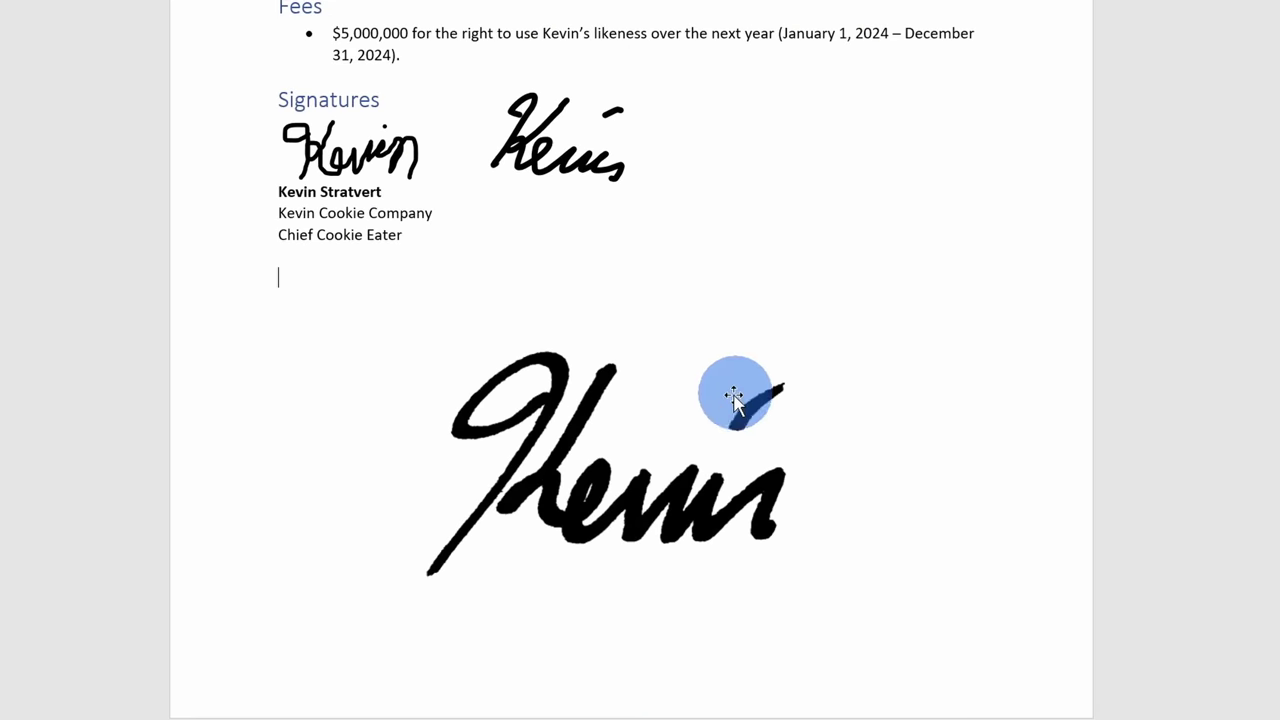
- Set the signature picture's text wrapping to In Front of Text, shrink it and place it beside the second signature
click(680, 517)
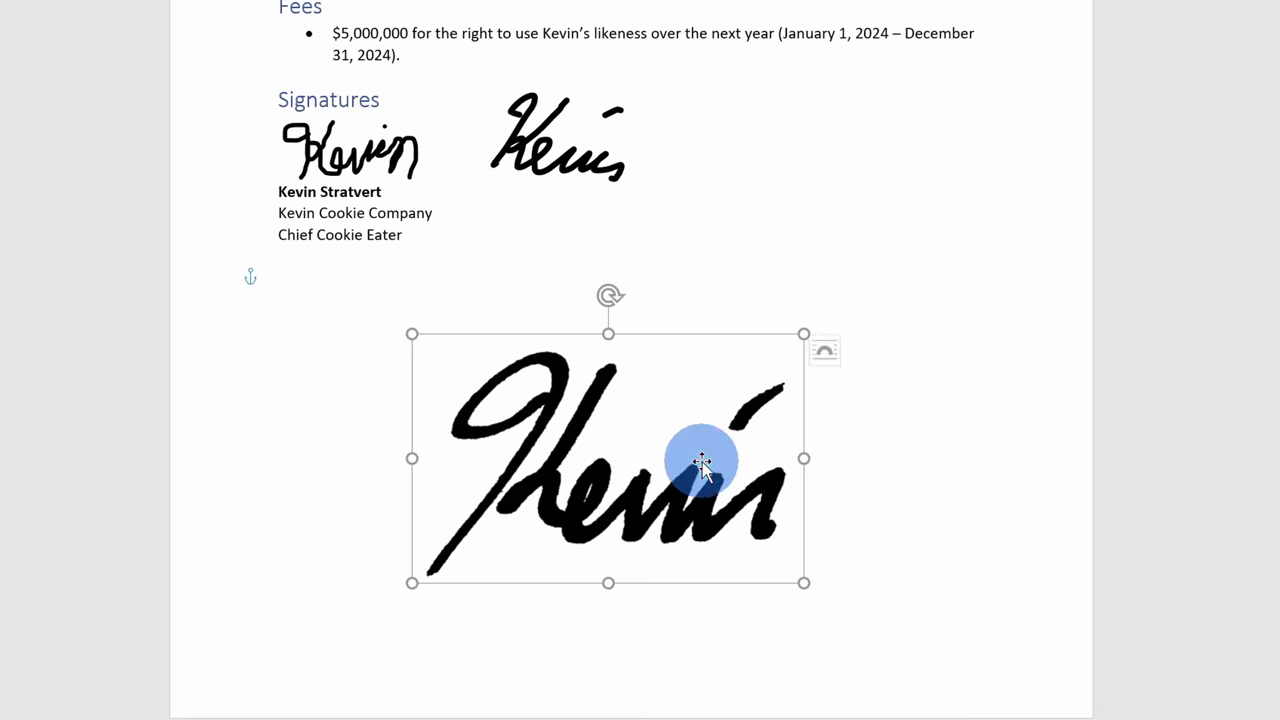
click(830, 351)
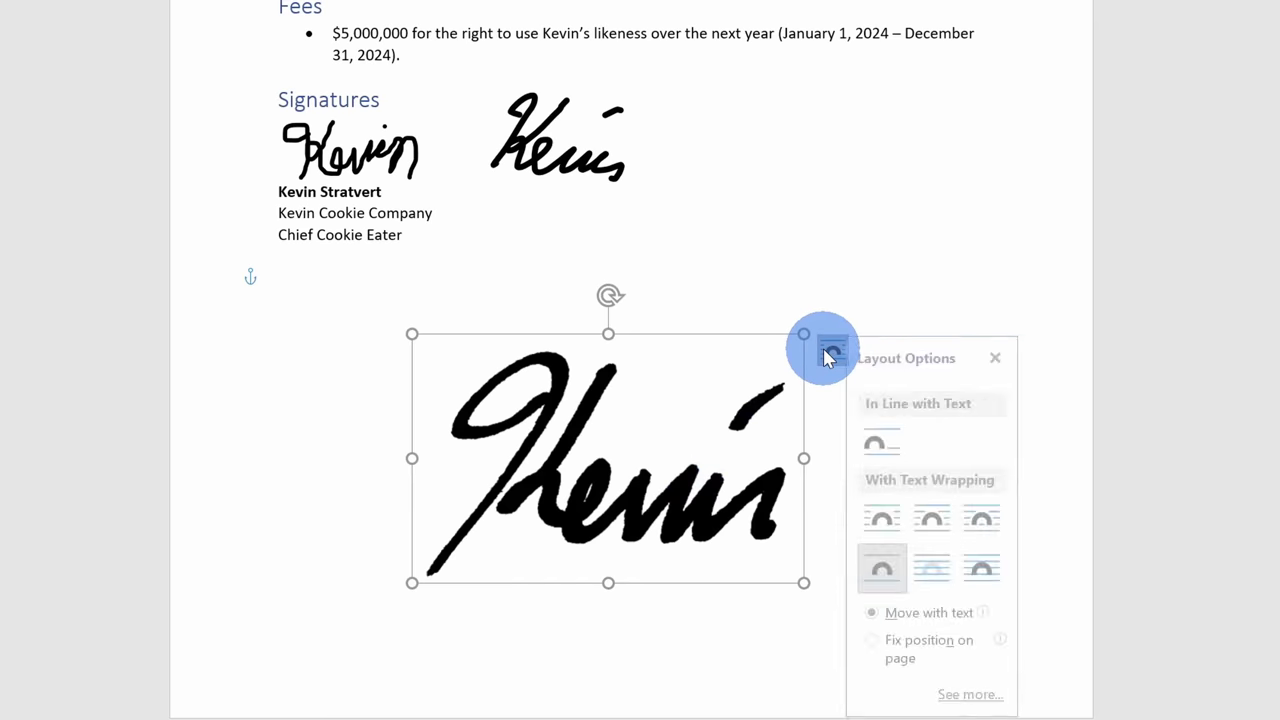
click(994, 572)
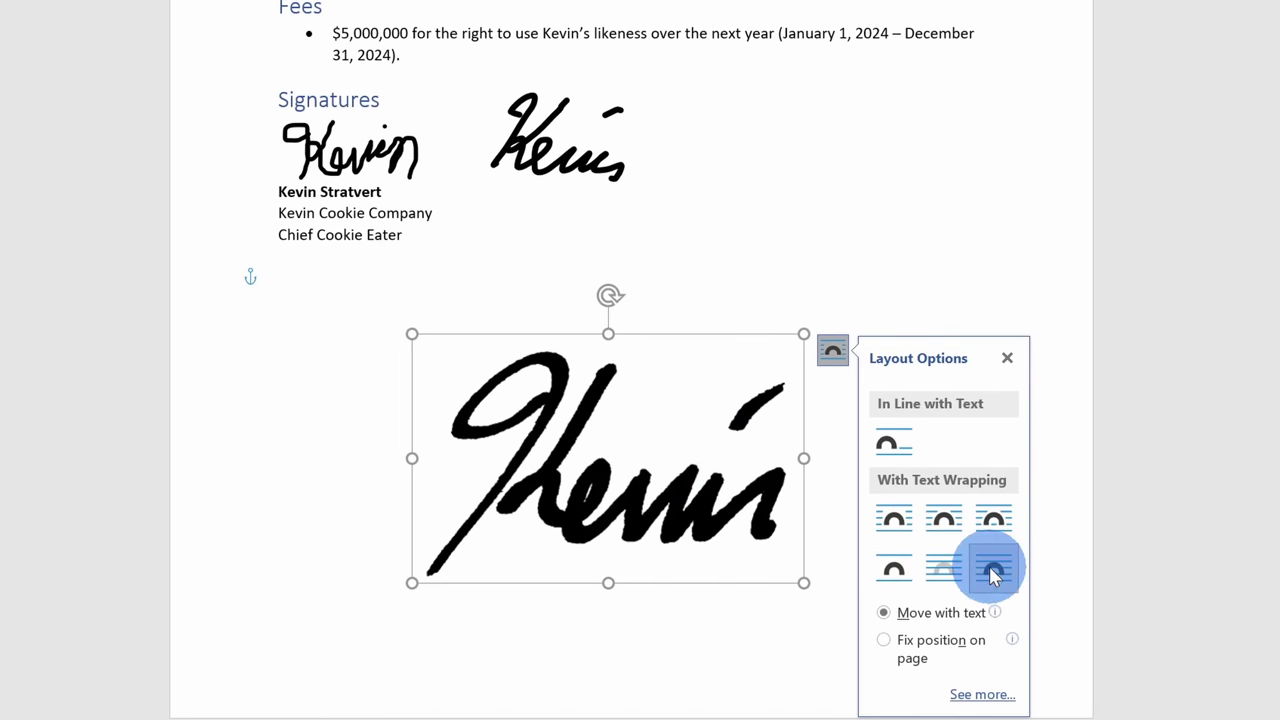
click(886, 271)
click(789, 578)
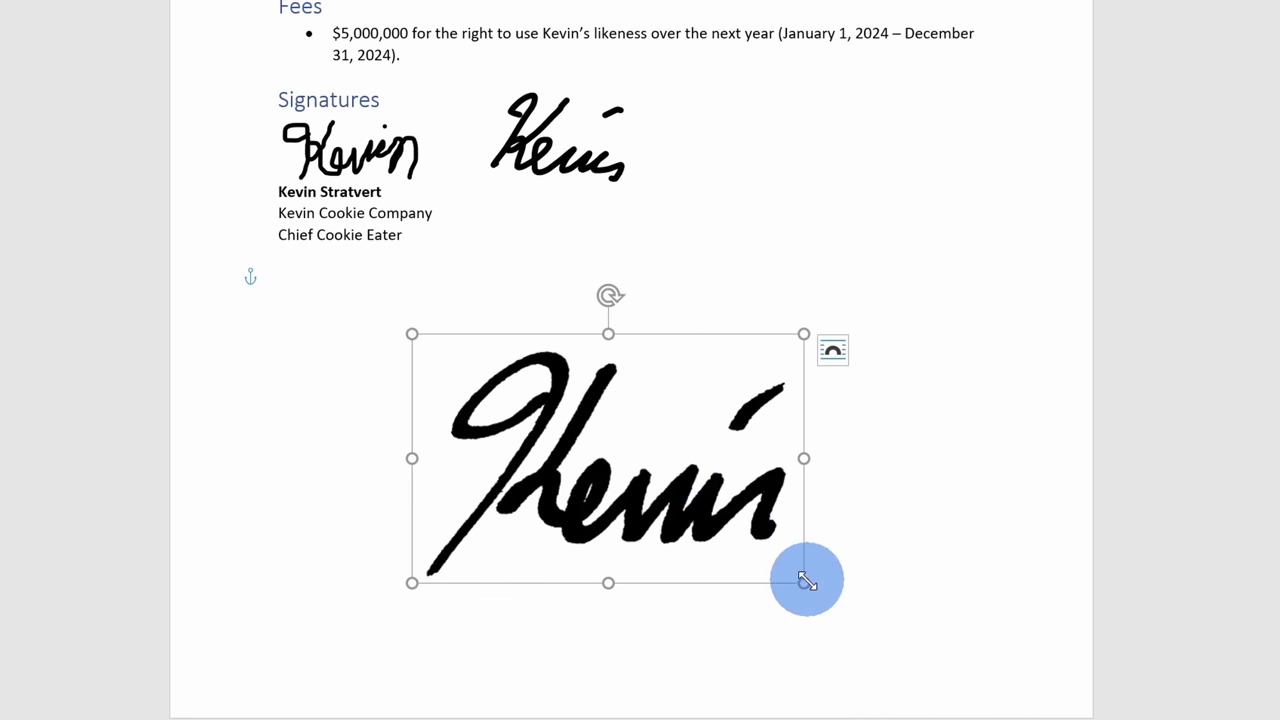
mouse_move(806, 580)
mouse_down()
mouse_move(566, 446)
mouse_move(752, 189)
mouse_move(731, 225)
mouse_up()
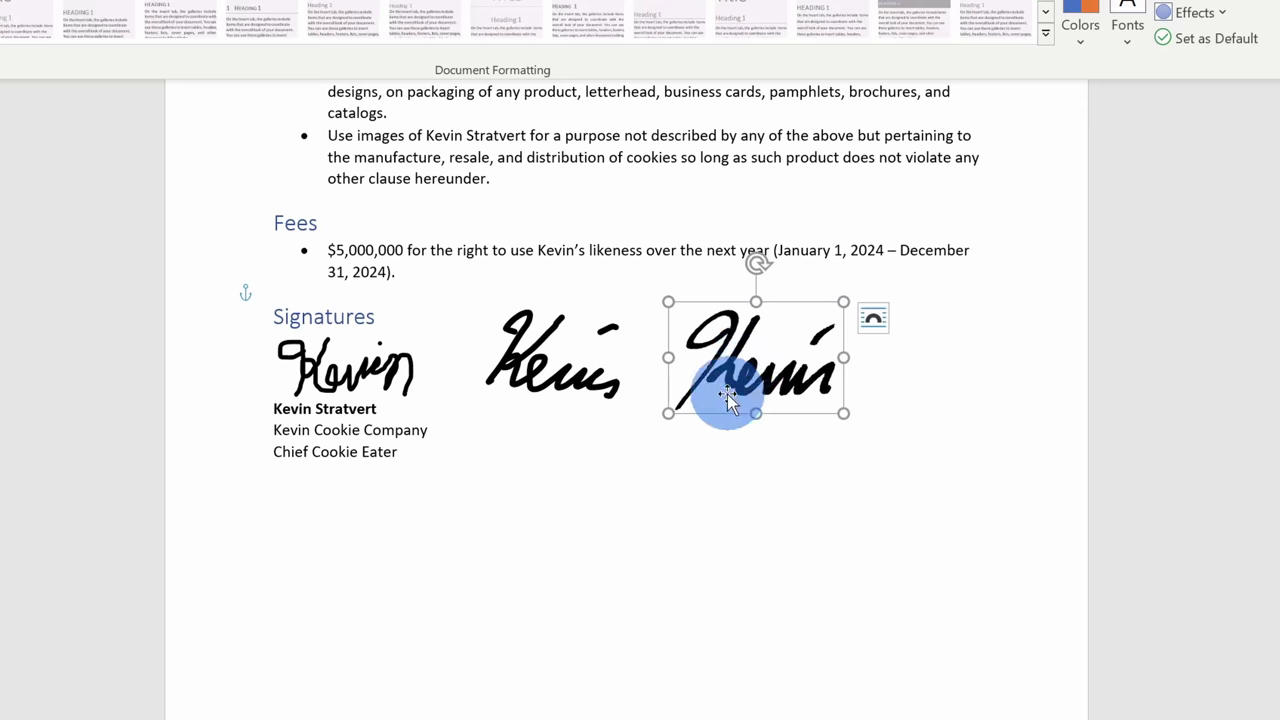
click(791, 449)
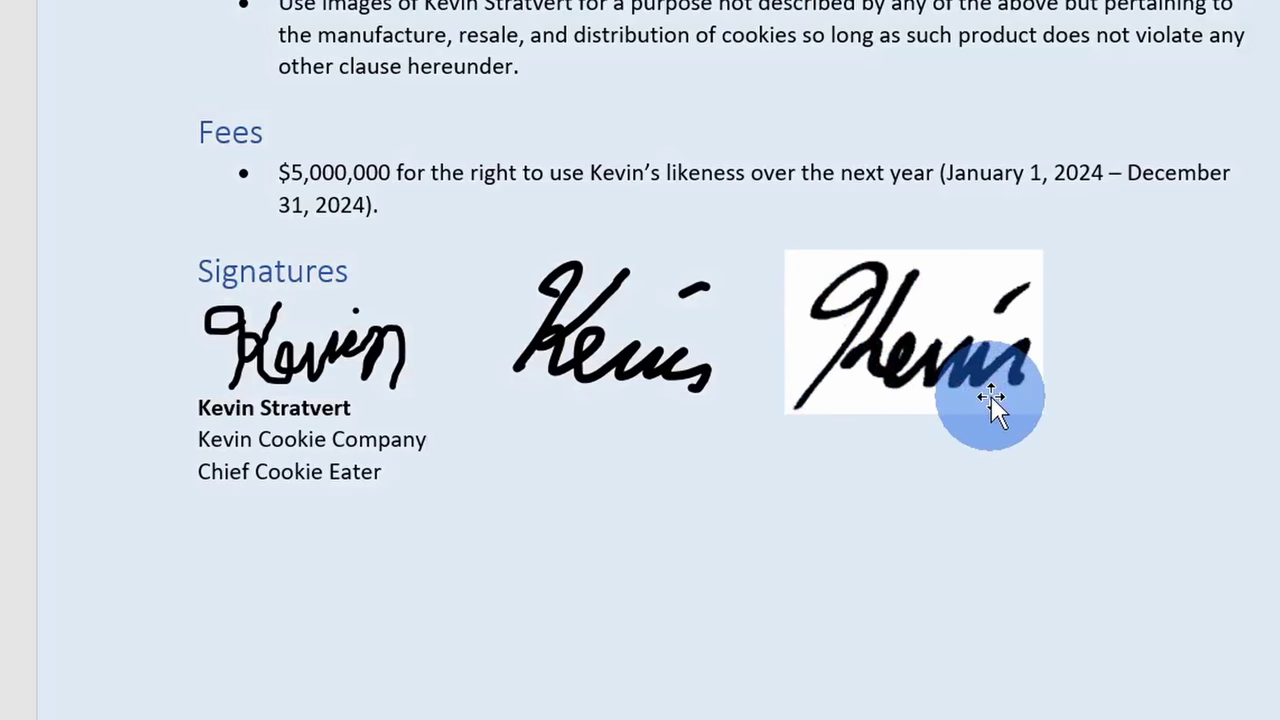
- Remove the white background from the signature picture, marking the faded ink strokes as areas to keep, and keep the changes
click(988, 320)
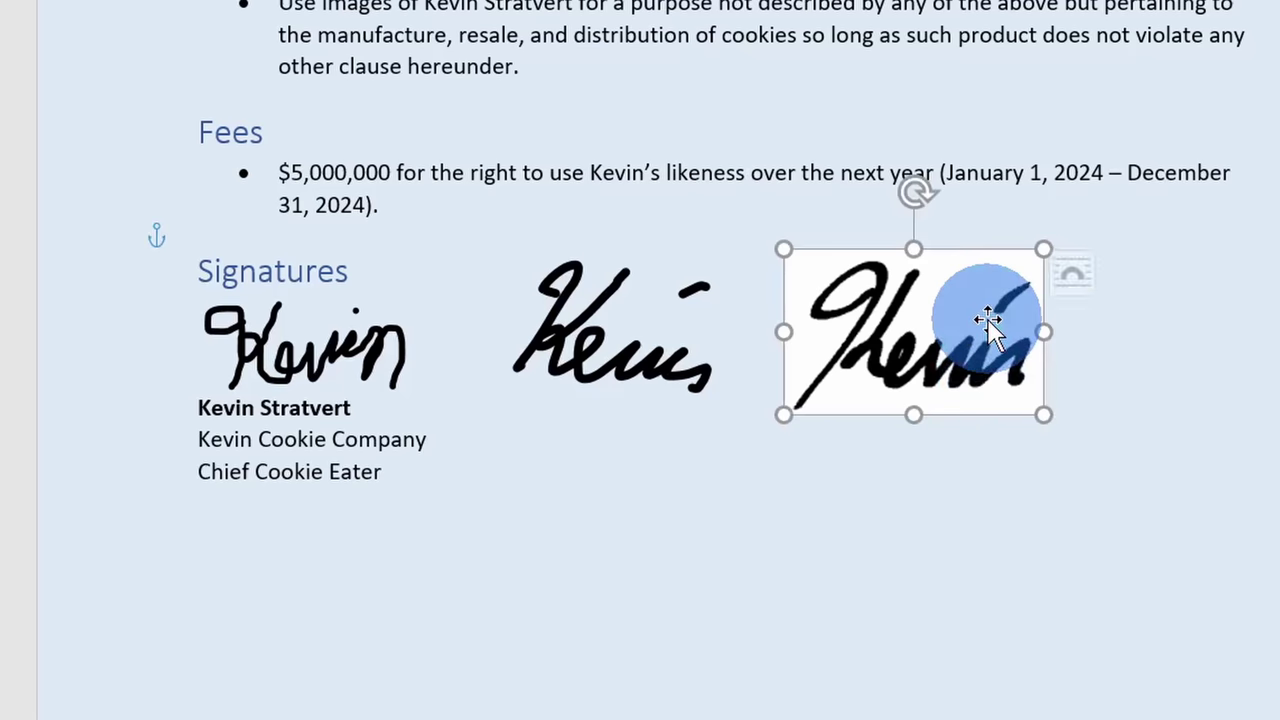
click(1048, 68)
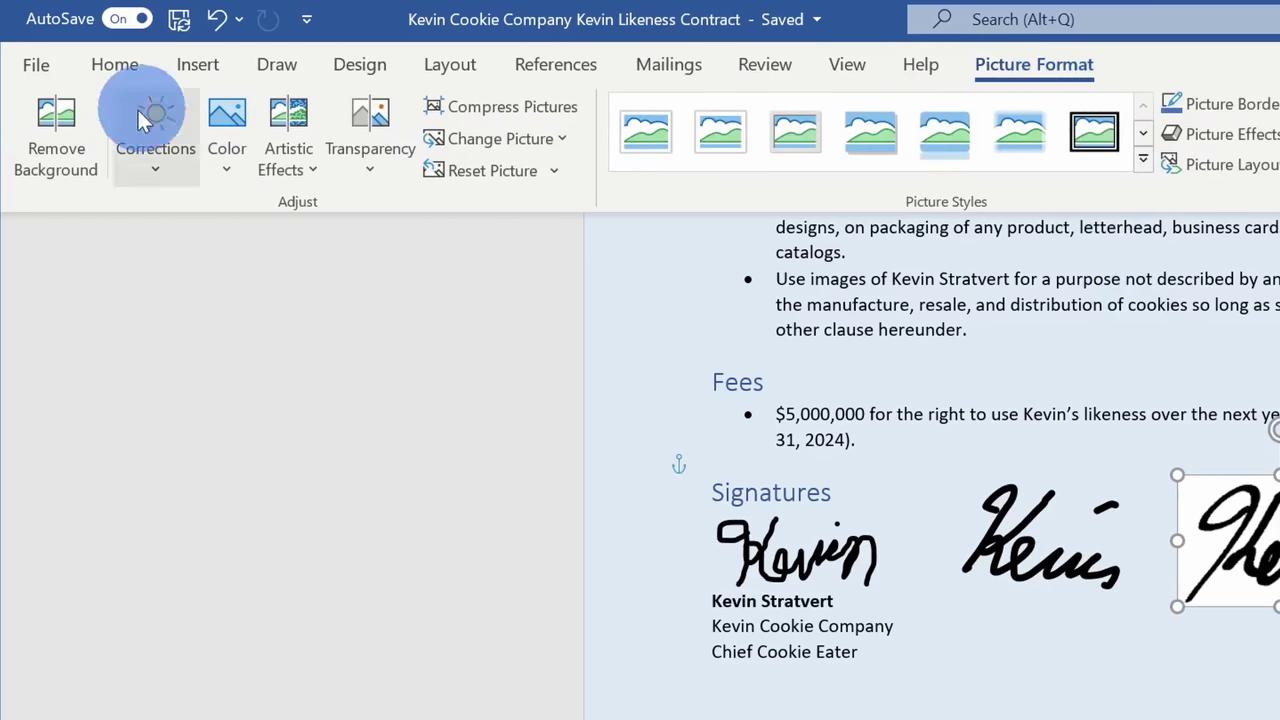
click(62, 136)
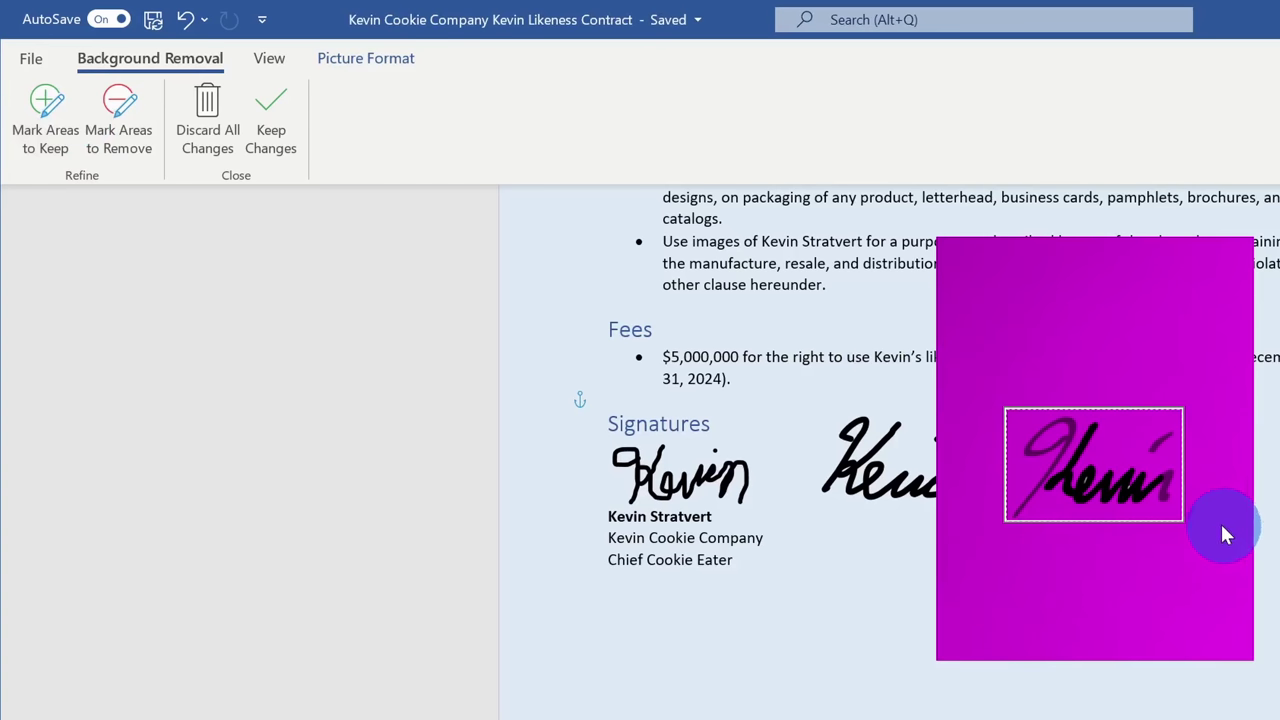
click(42, 125)
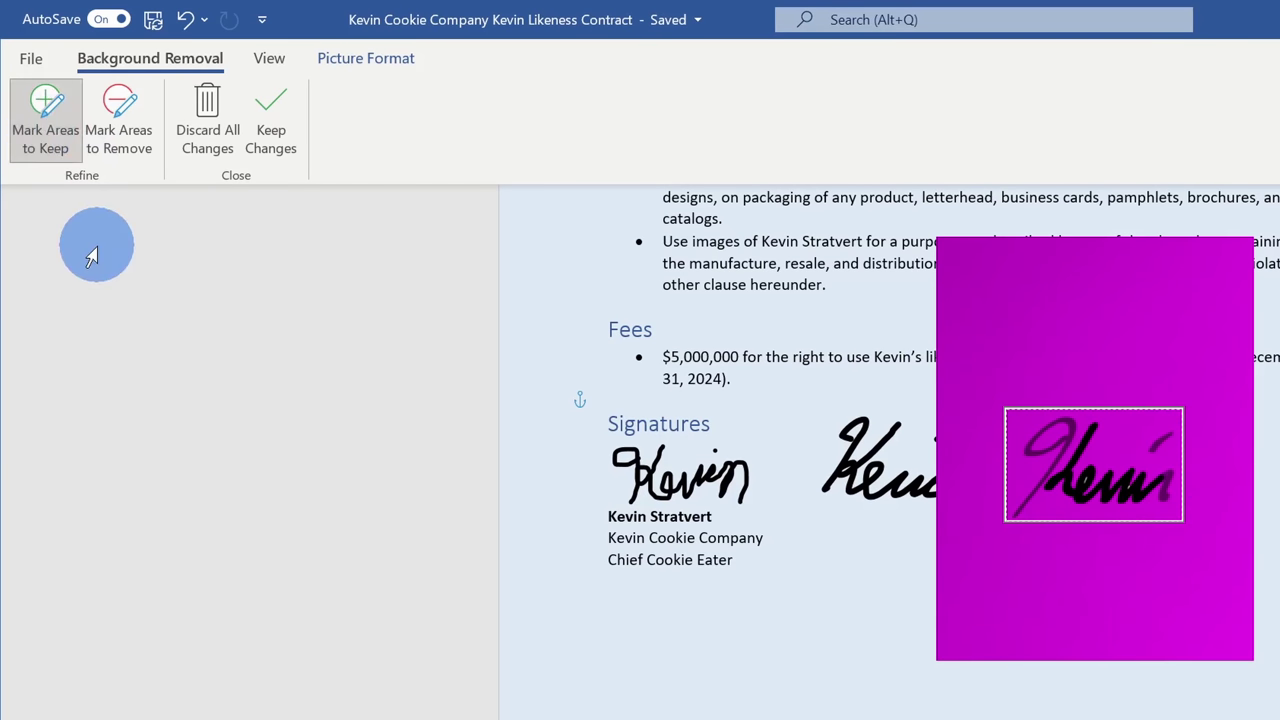
mouse_move(1023, 429)
mouse_down()
mouse_move(1072, 415)
mouse_move(1090, 480)
mouse_move(1143, 486)
mouse_move(1157, 463)
mouse_move(1199, 470)
mouse_move(1166, 436)
mouse_up()
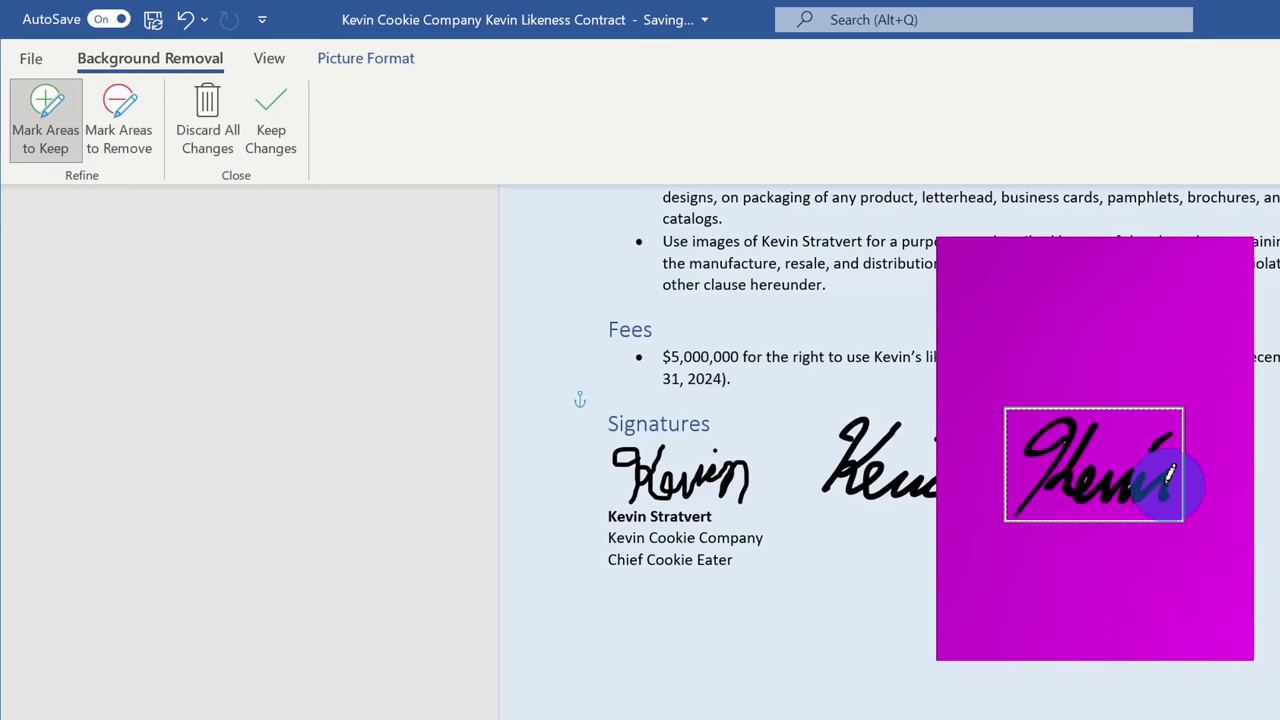
click(268, 140)
click(112, 64)
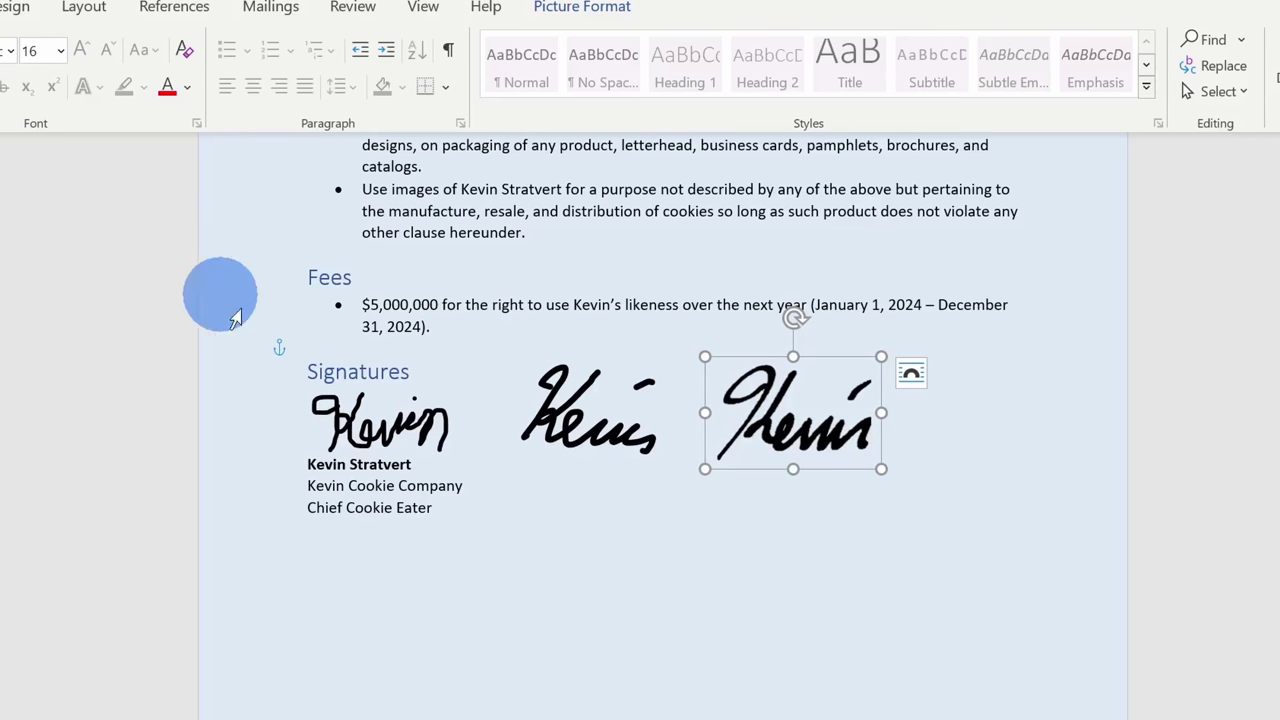
click(520, 490)
- Copy the middle ink signature from the contract and paste it onto the blank slide in PowerPoint
scroll(384, 490, up, 3)
scroll(257, 423, up, 2)
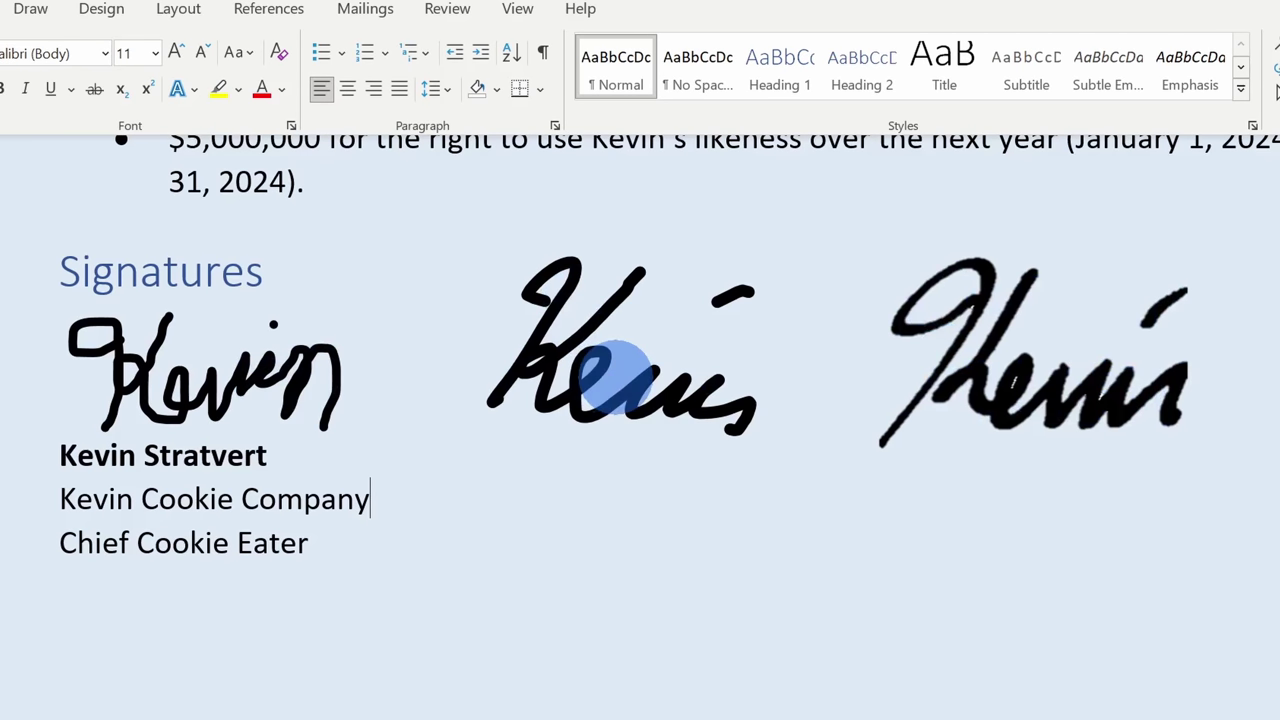
scroll(866, 613, down, 1)
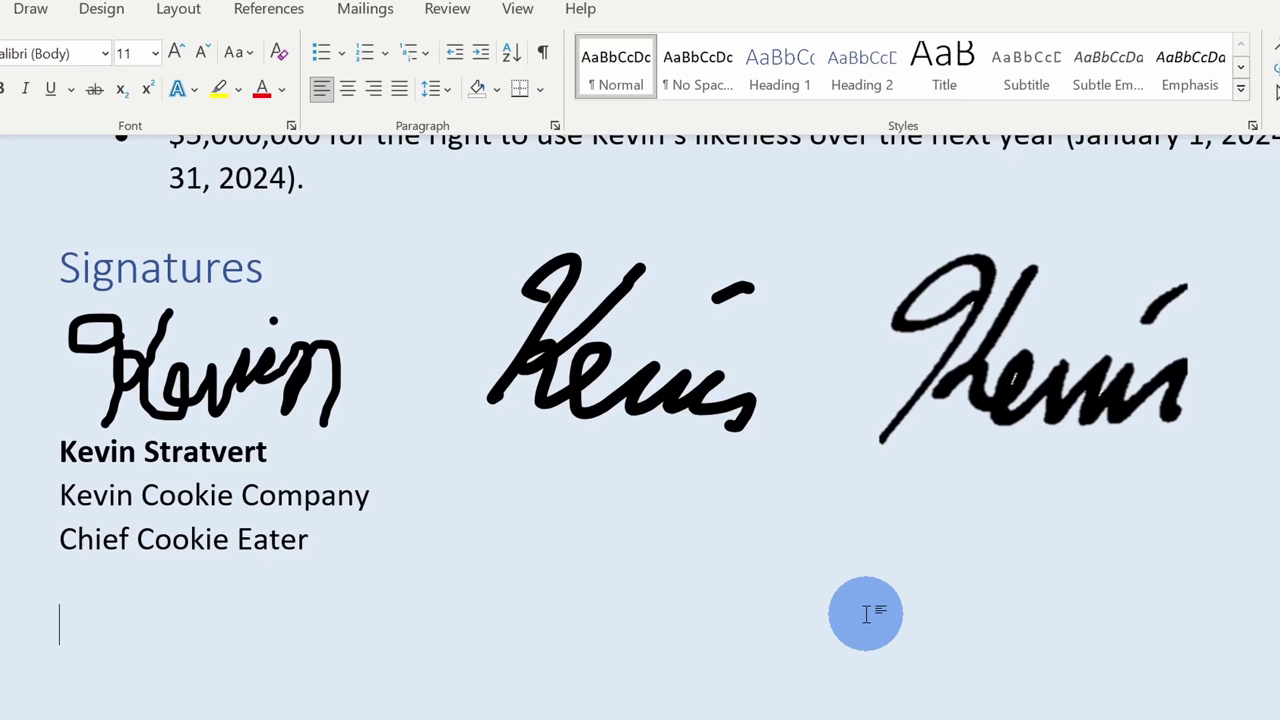
click(595, 355)
right_click(651, 368)
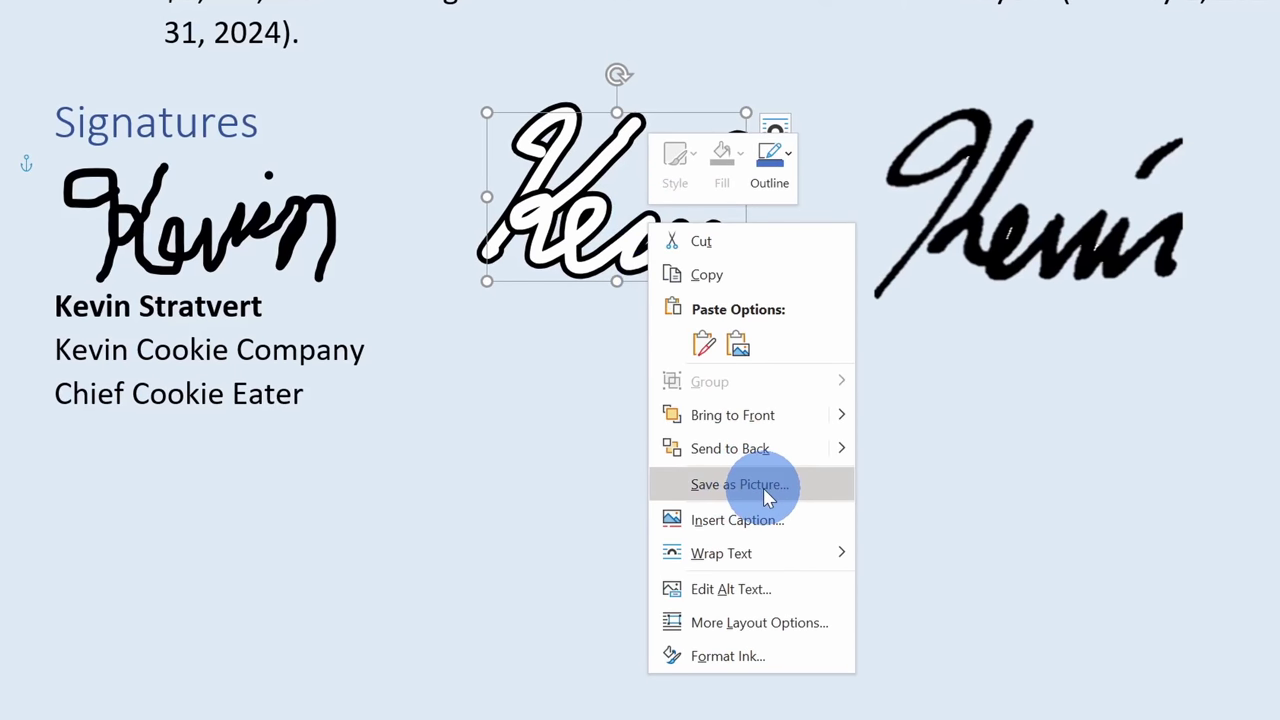
click(566, 486)
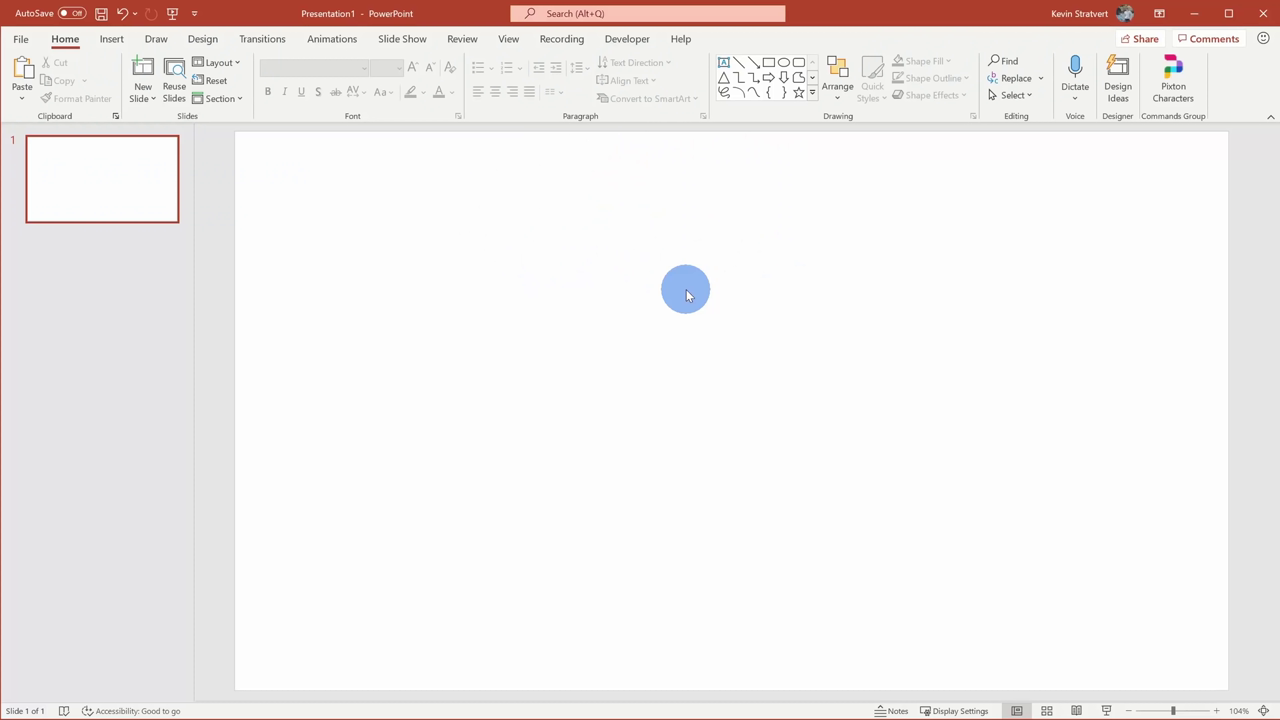
key(ctrl+v)
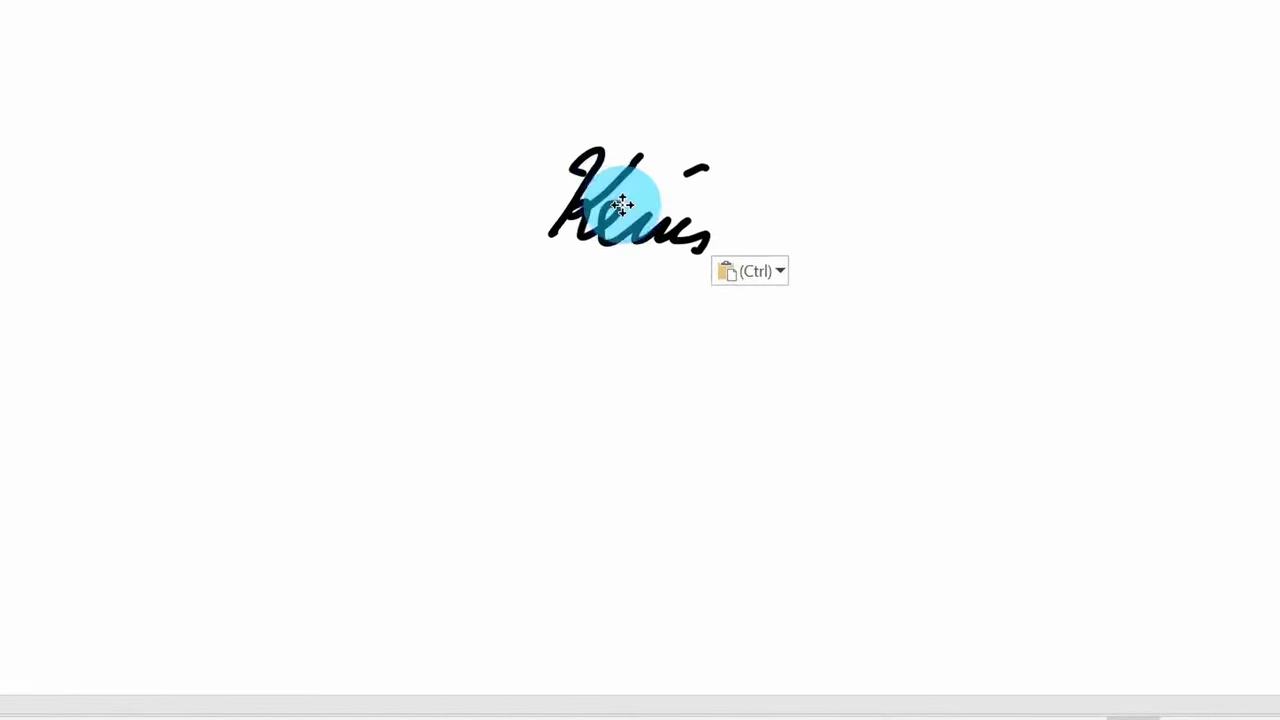
- Save the pasted signature to the Desktop as a PNG picture, named with the signer's first name followed by "Signature"
click(729, 418)
right_click(729, 418)
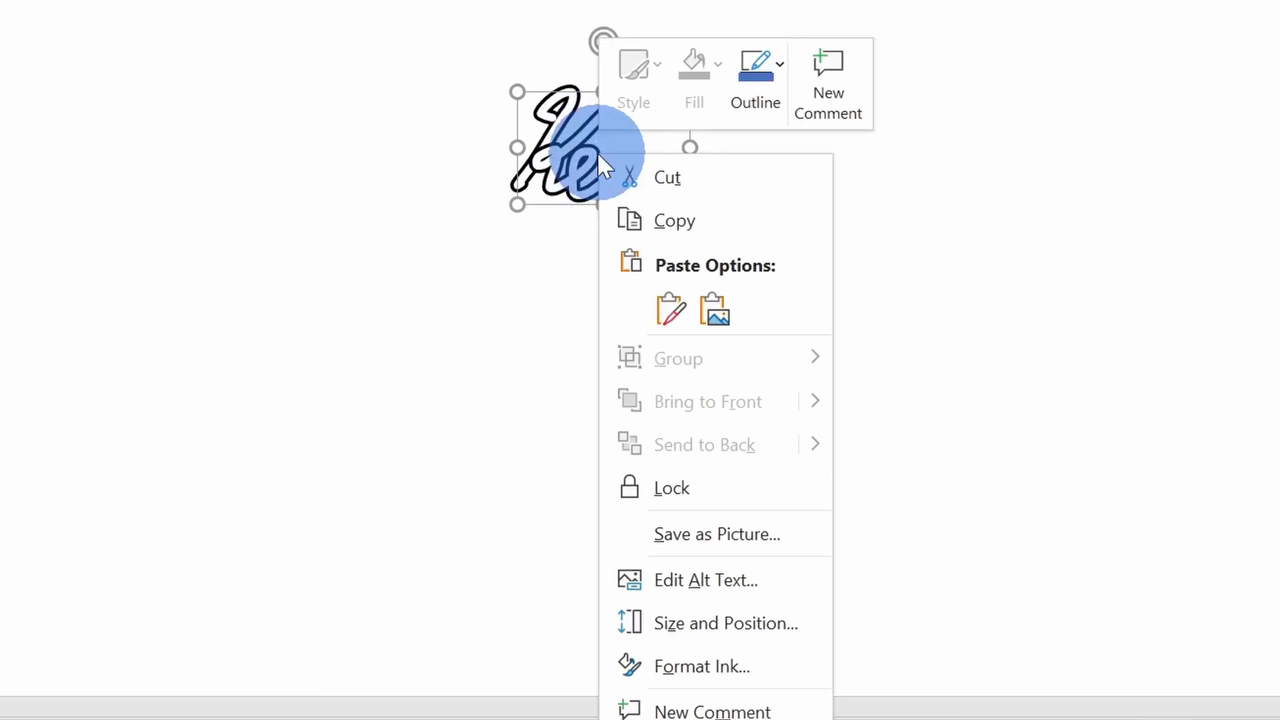
click(744, 532)
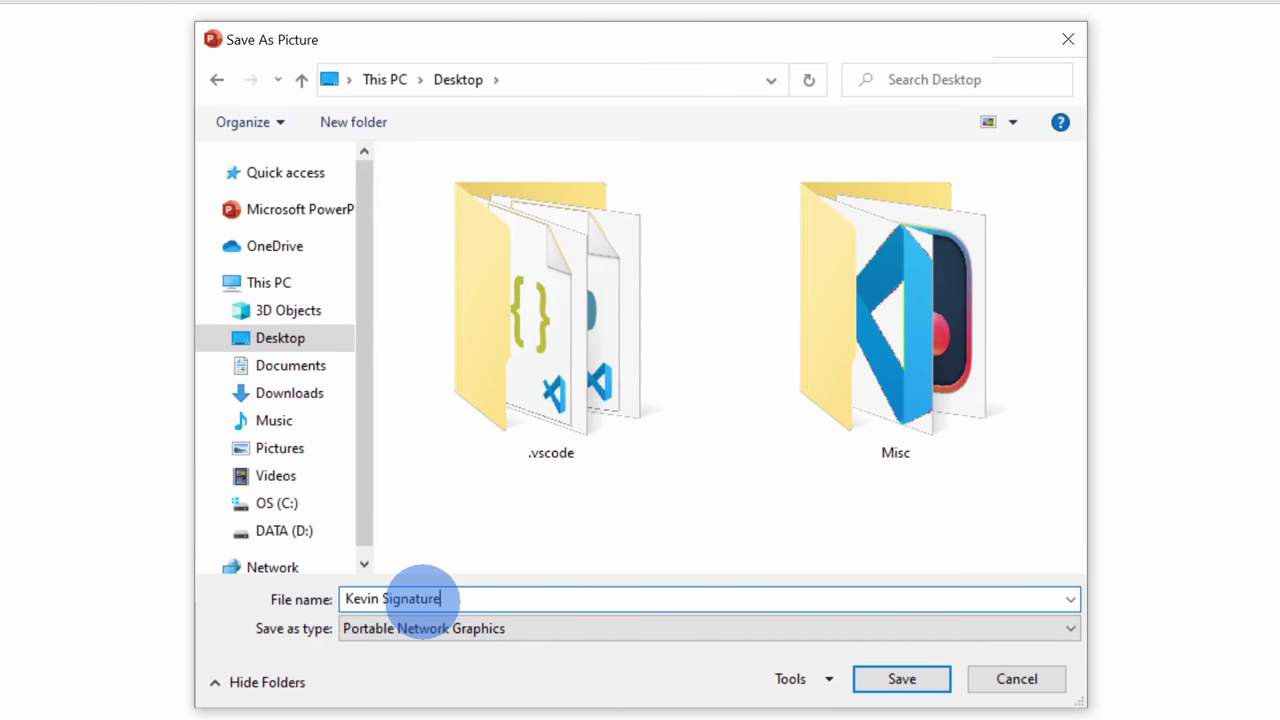
click(919, 688)
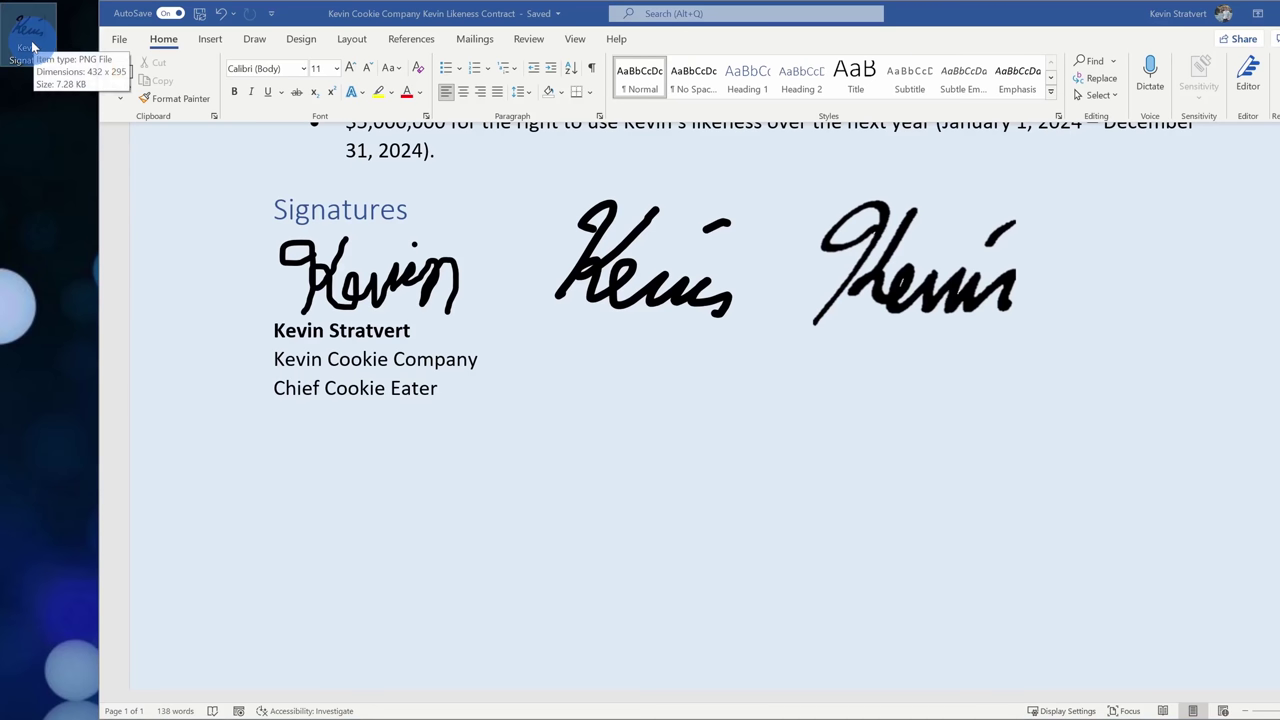
- Switch to Word and insert the saved signature picture from the desktop into the contract below the signature block
mouse_move(34, 50)
mouse_down()
mouse_move(143, 243)
mouse_move(351, 487)
mouse_up()
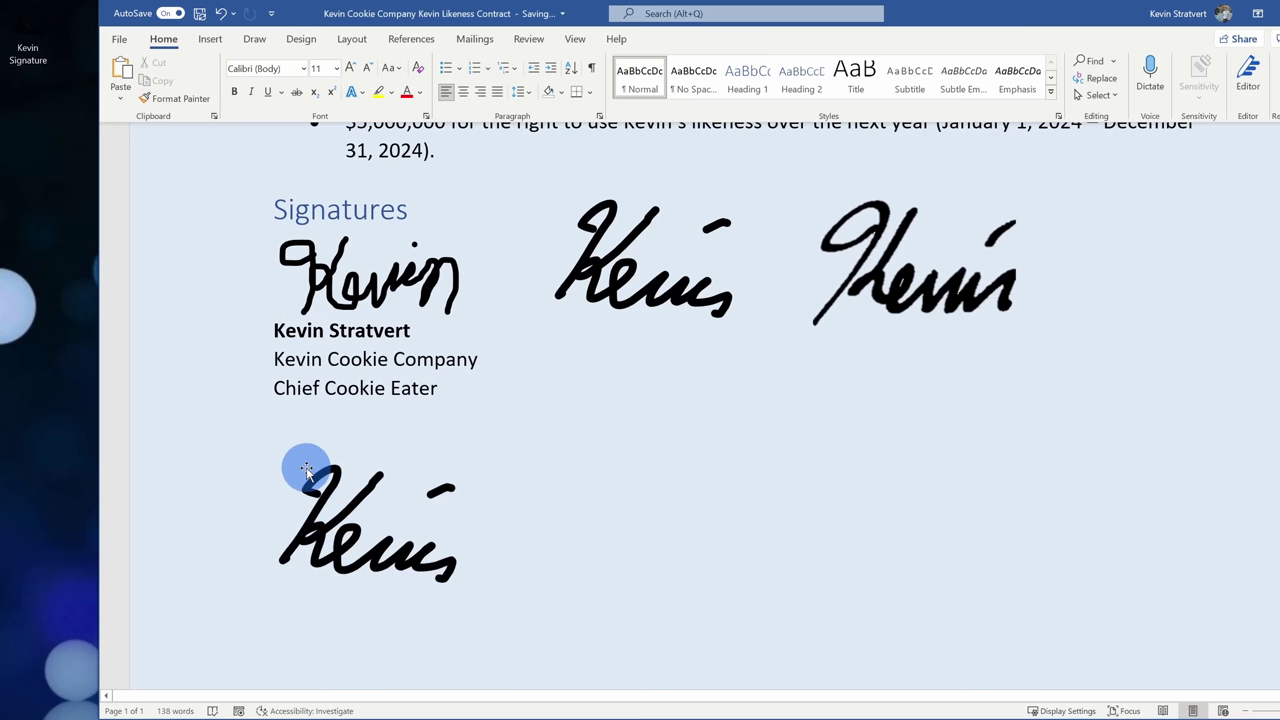
mouse_move(30, 72)
mouse_down()
mouse_move(351, 634)
mouse_move(346, 583)
mouse_up()
drag(46, 66, 757, 551)
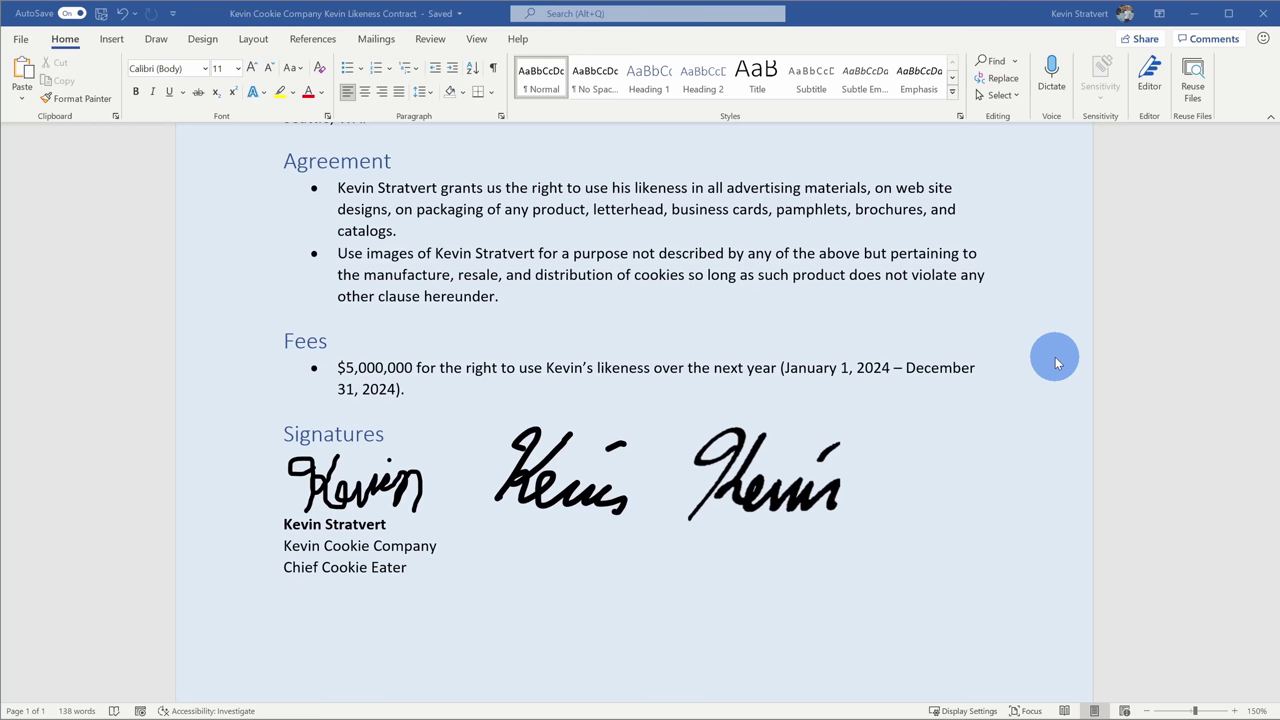
- Delete the first drawn signature and the photographed signature, leaving only the middle ink signature under the Signatures heading
click(368, 481)
key(Delete)
click(757, 492)
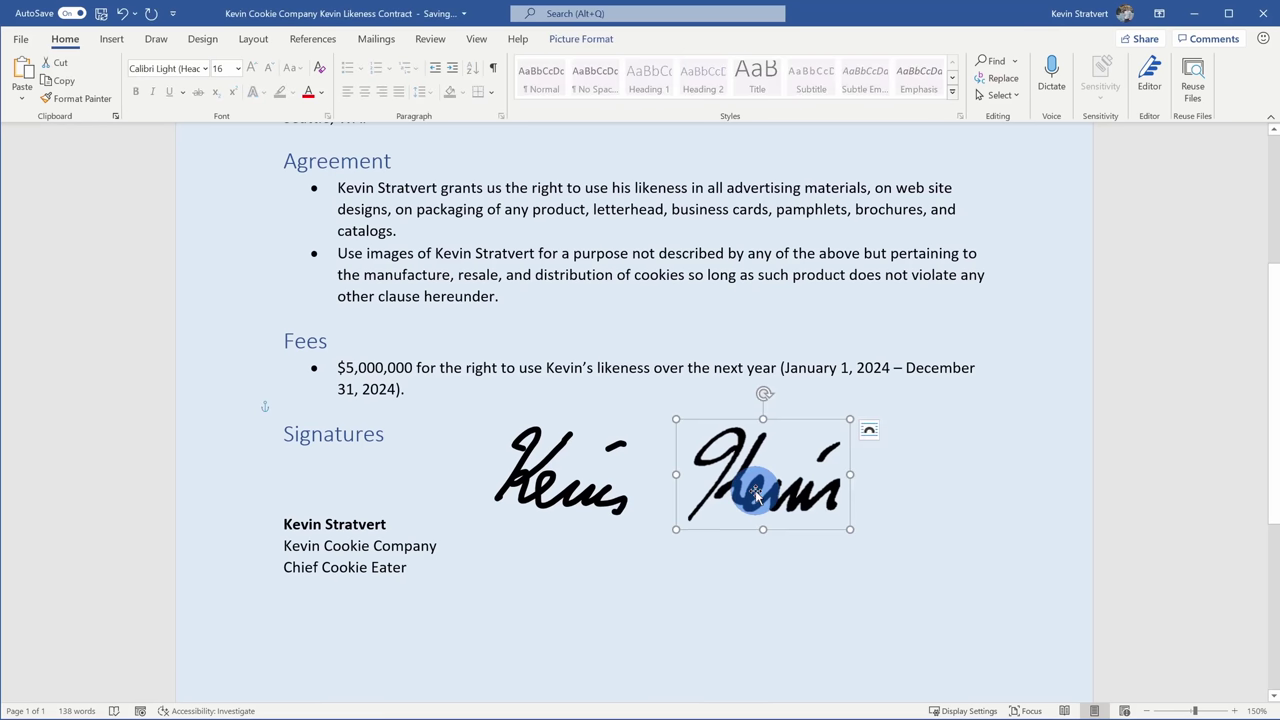
key(Delete)
- Move the remaining ink signature directly above the signer's name and shrink it to fit below the Signatures heading
click(571, 494)
drag(531, 503, 355, 512)
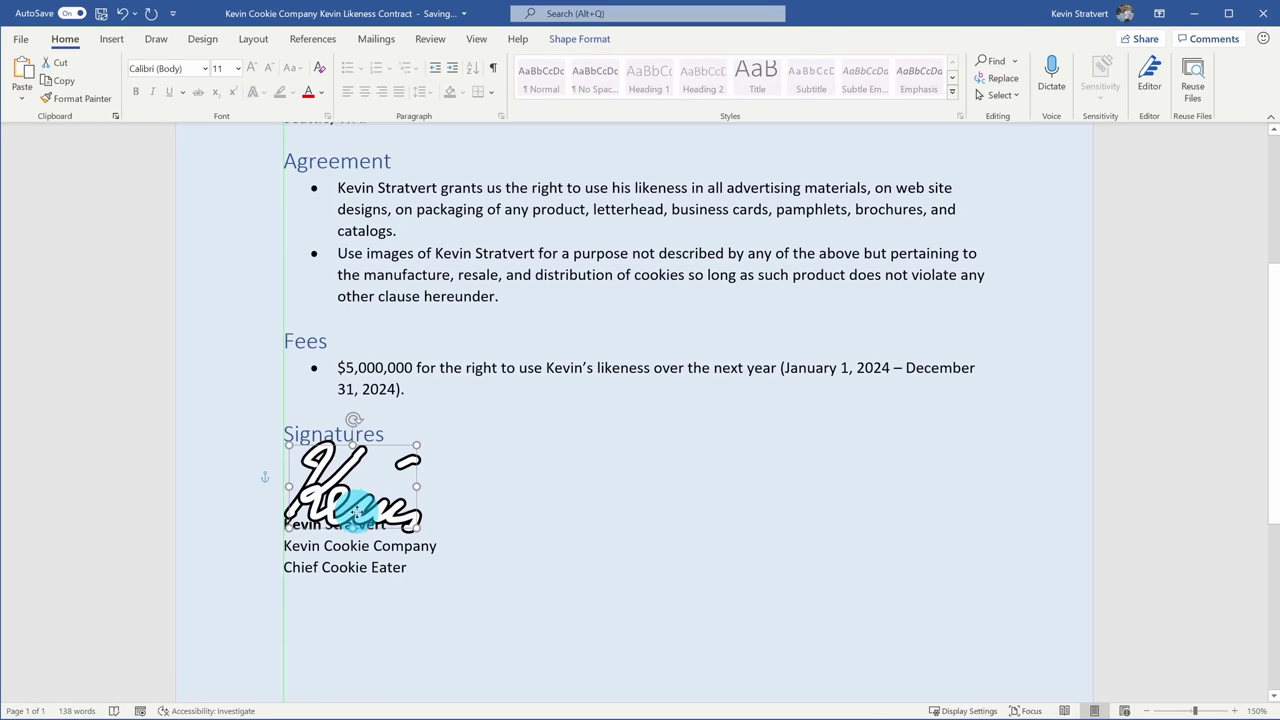
drag(400, 443, 364, 470)
click(694, 500)
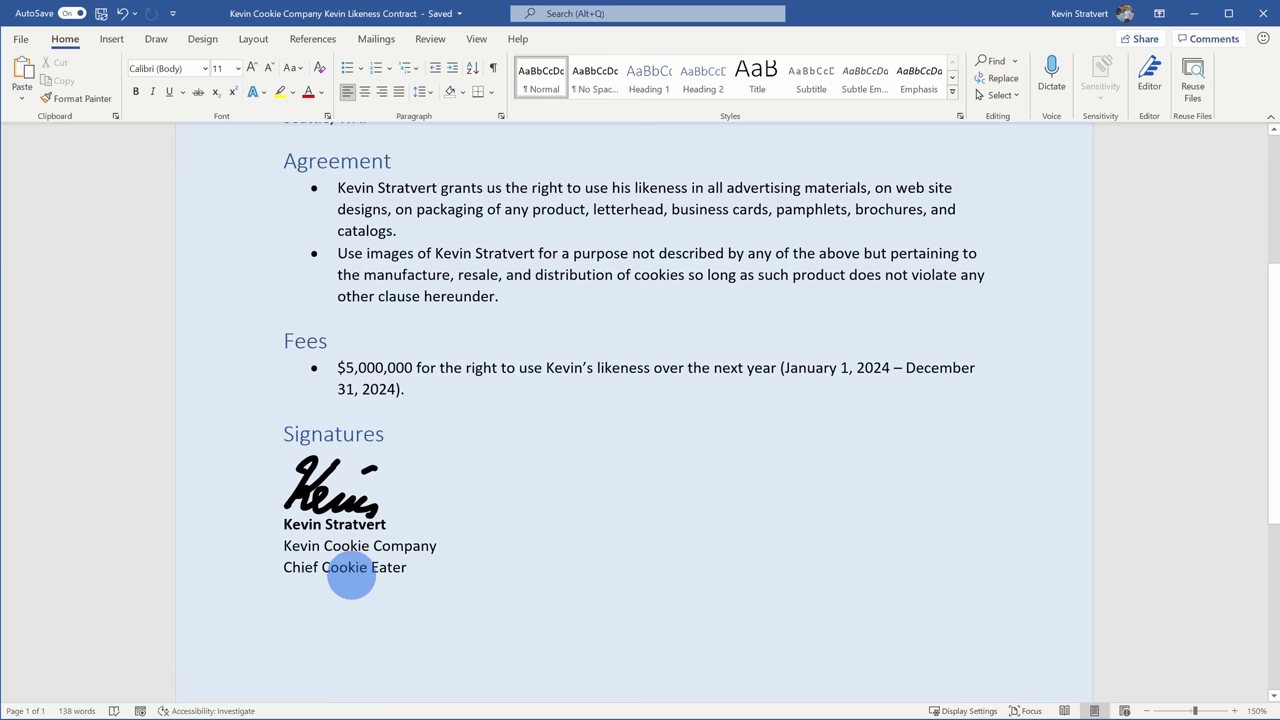
- Save the signature with its name, company and title lines as a Quick Part named with the signer's first name followed by "Signature"
mouse_move(423, 574)
mouse_down()
mouse_move(290, 515)
mouse_move(270, 487)
mouse_move(294, 463)
mouse_up()
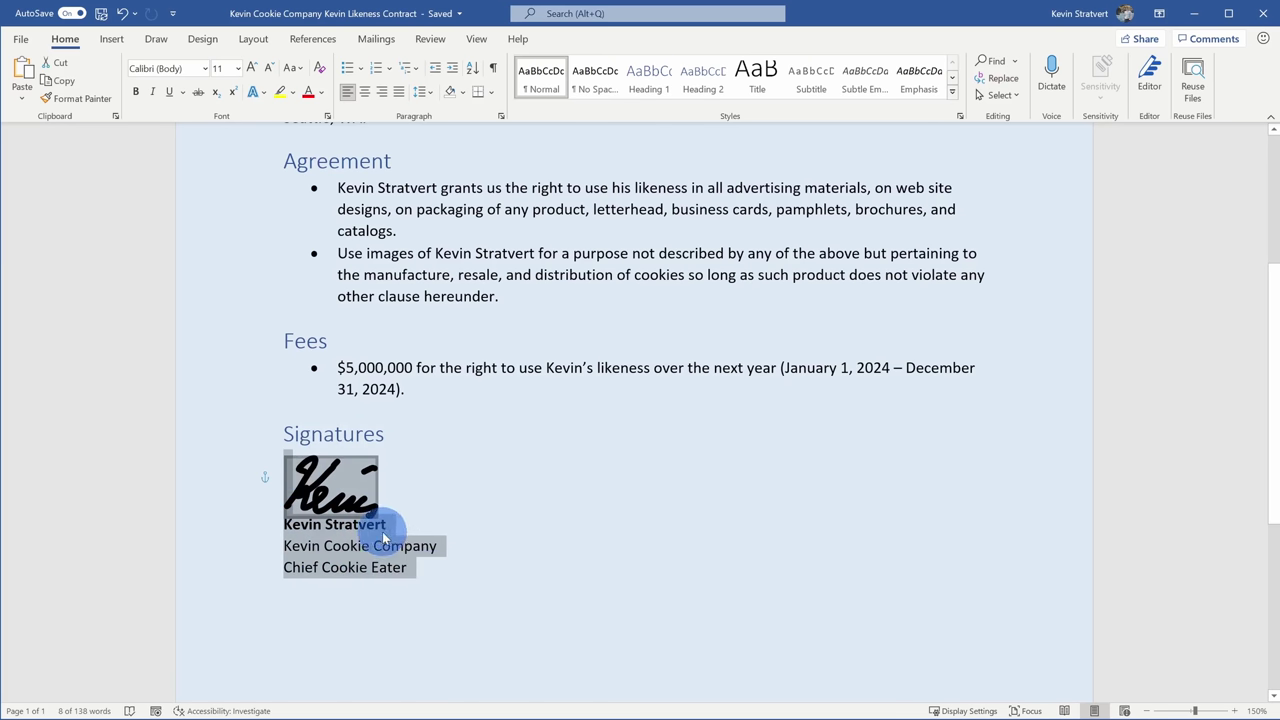
click(112, 40)
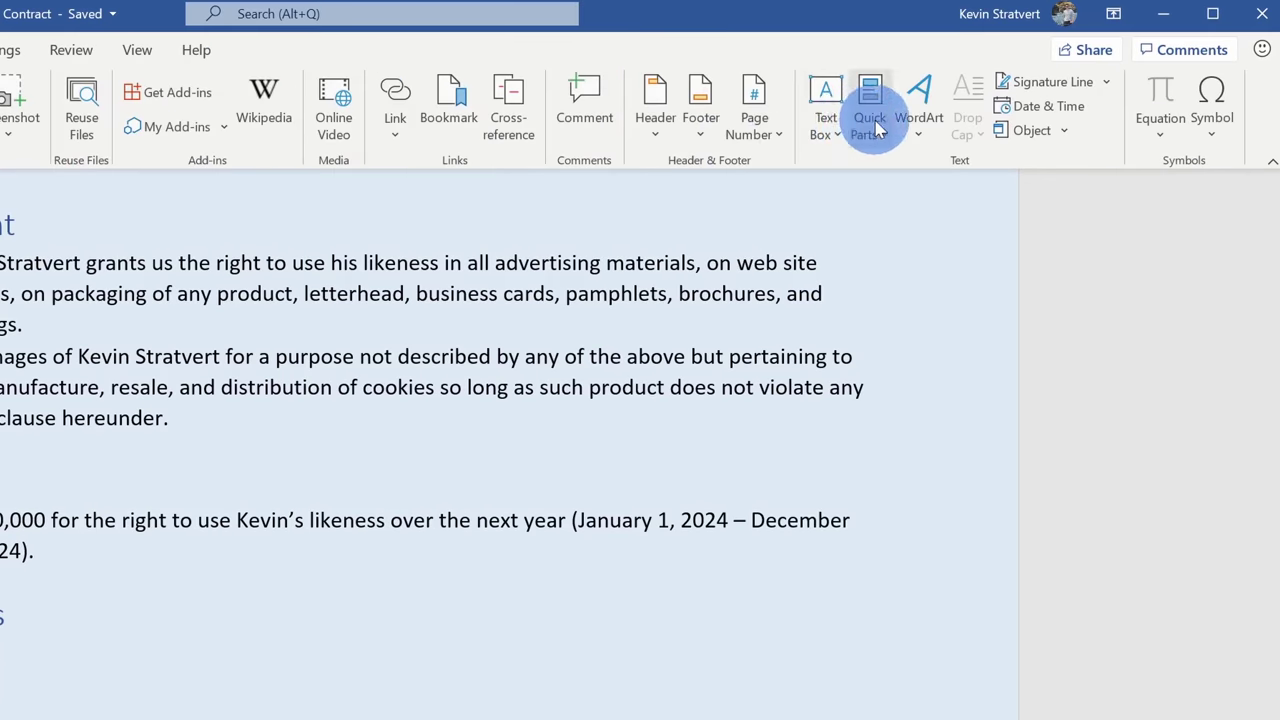
click(876, 128)
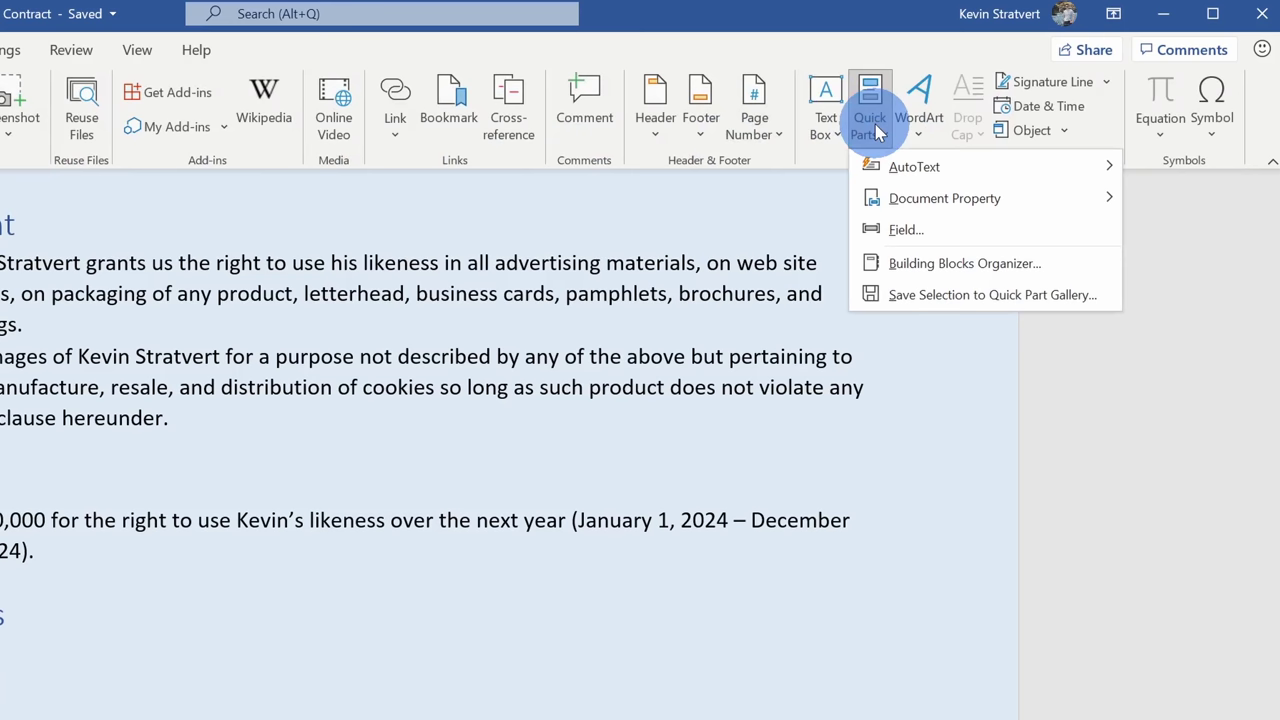
click(921, 295)
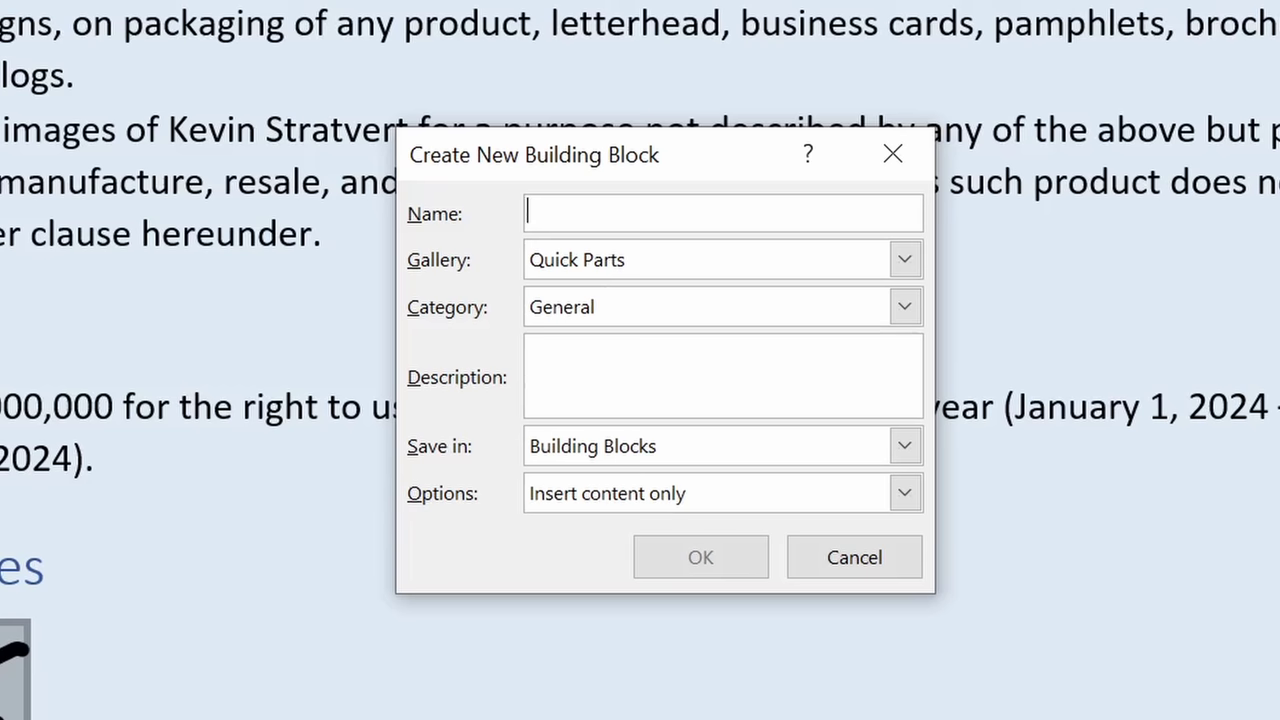
text(Kevin Signature)
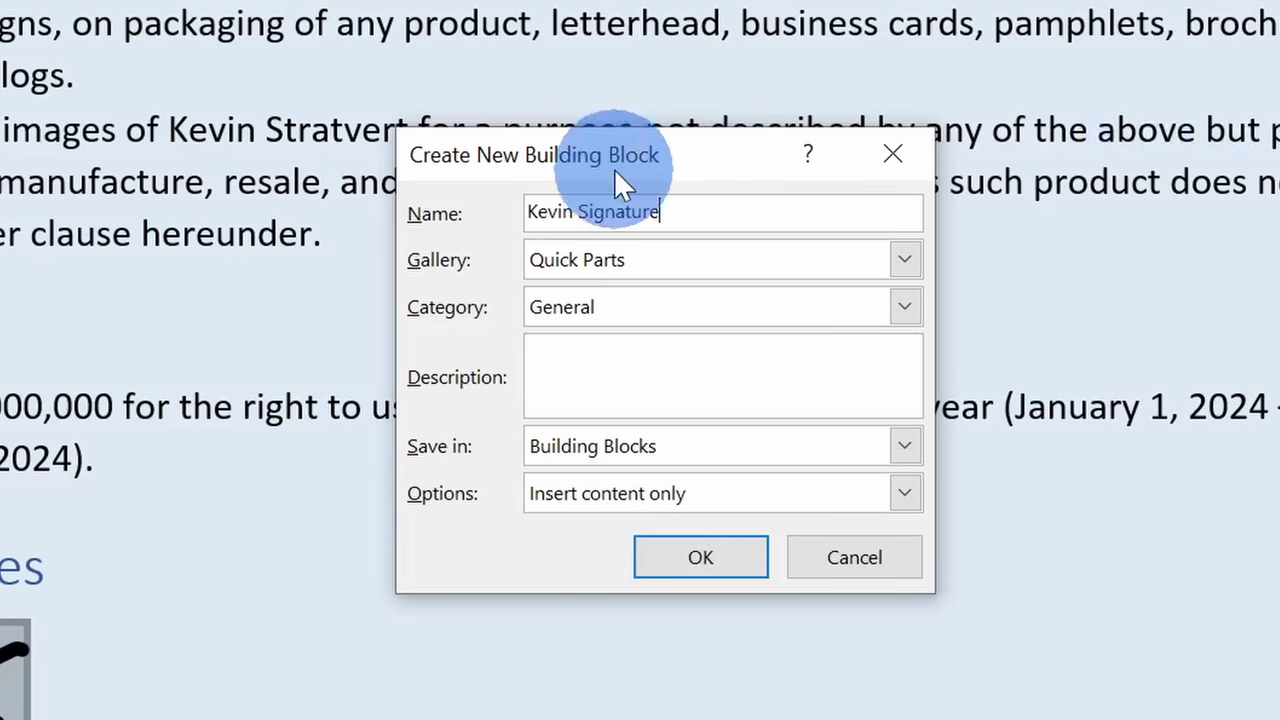
click(691, 548)
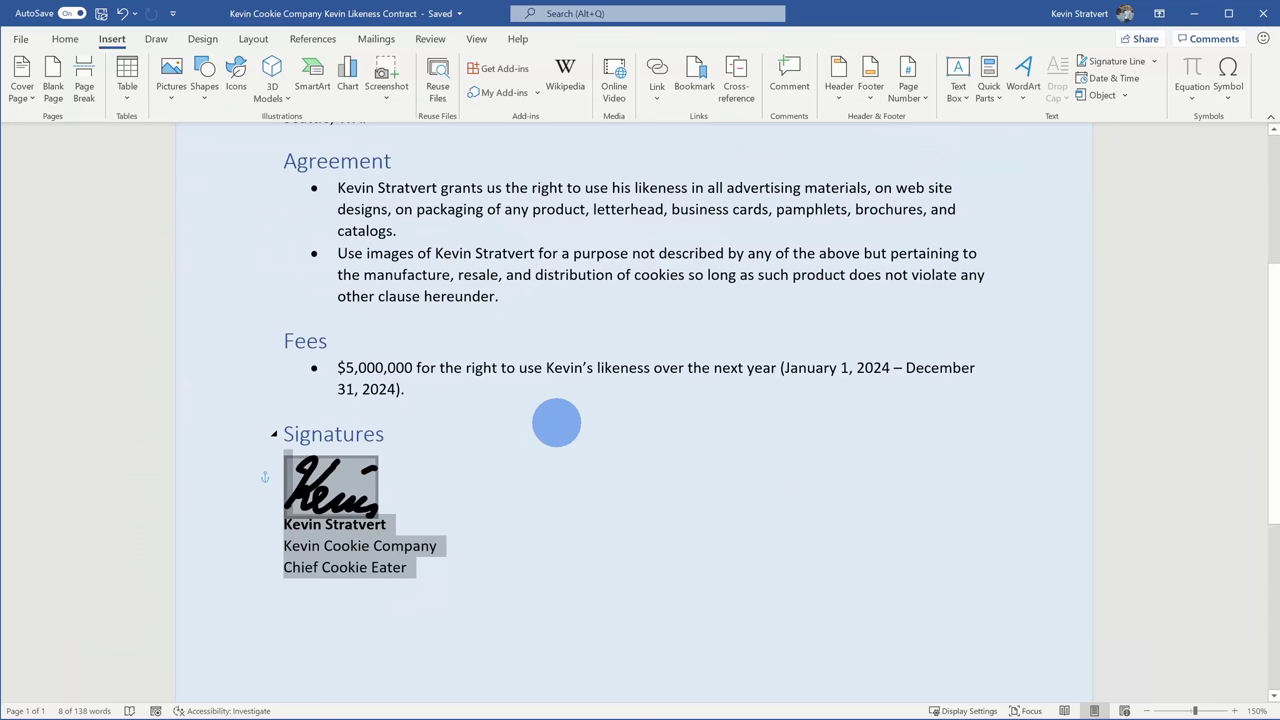
- Insert the saved signature Quick Part twice, one below the other, in the empty space beneath the existing signature block
click(508, 623)
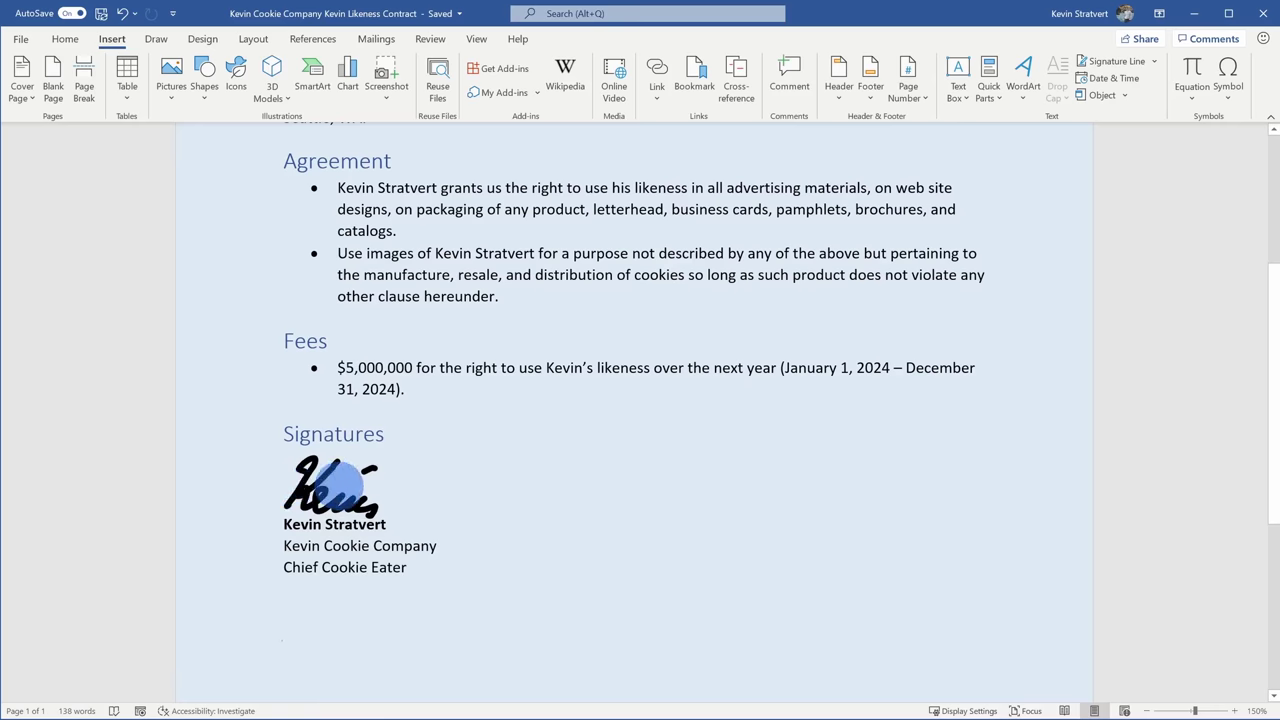
scroll(345, 515, down, 1)
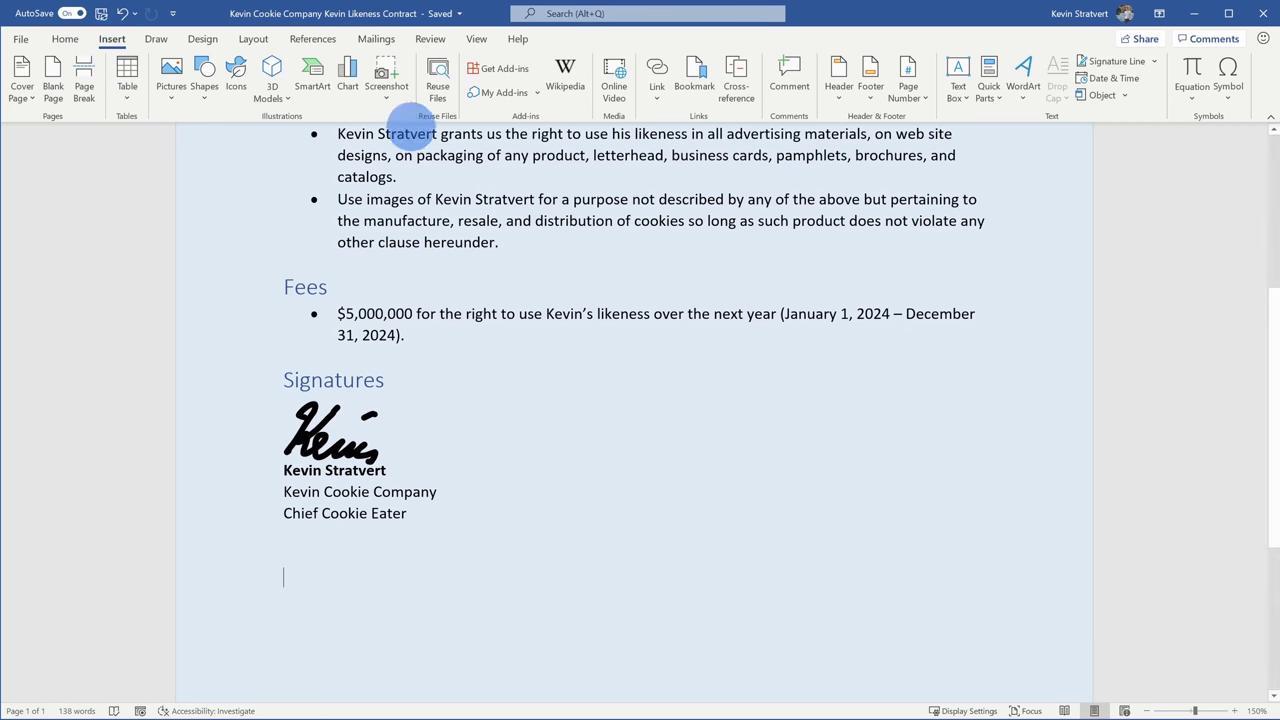
click(988, 88)
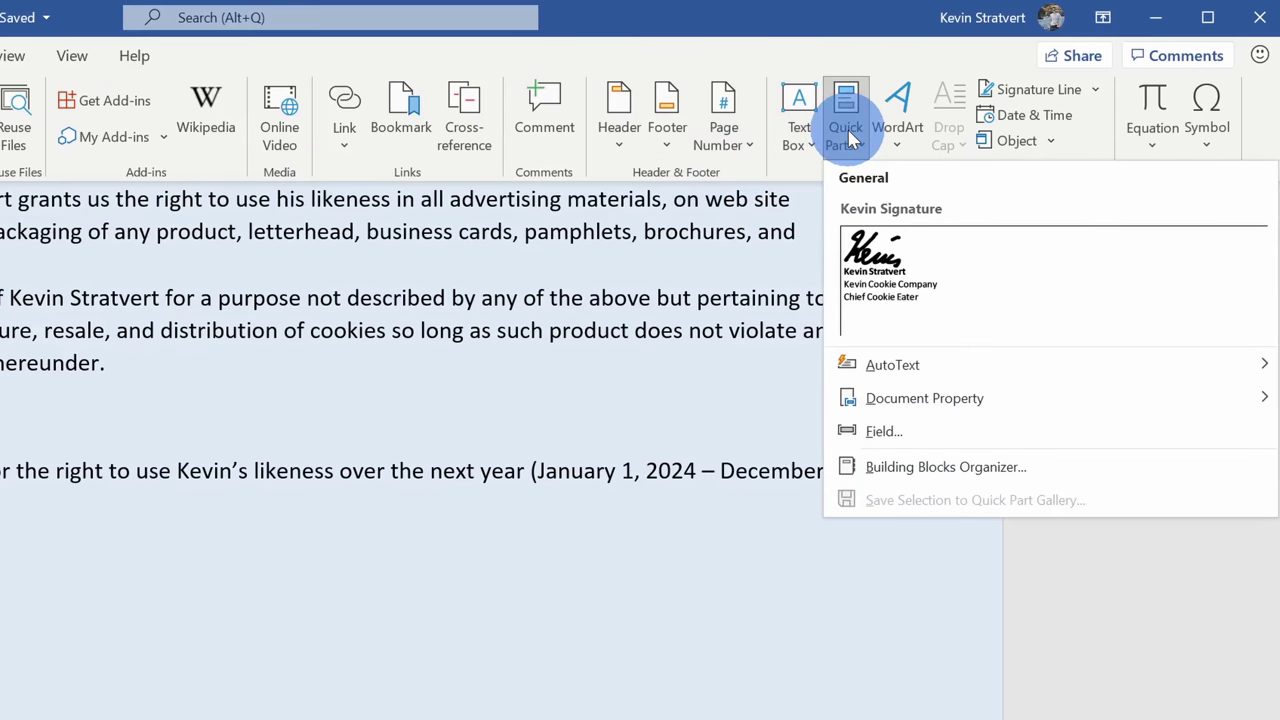
click(932, 263)
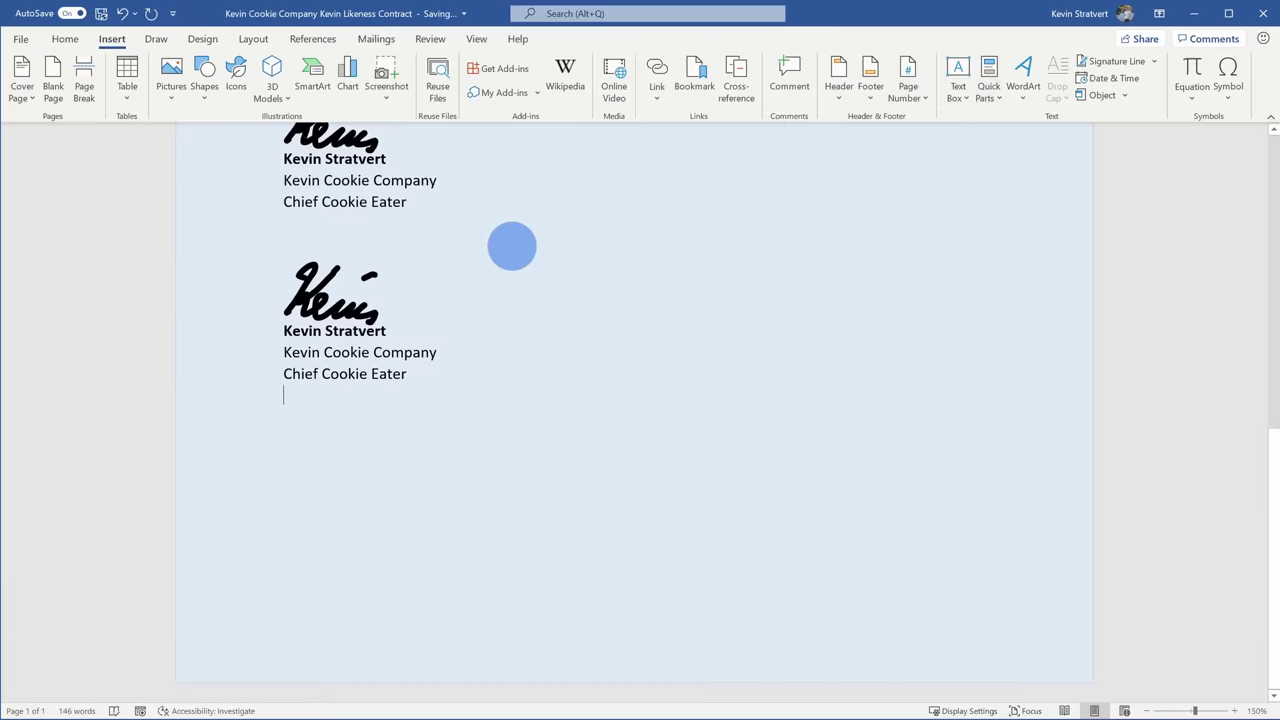
scroll(427, 250, up, 1)
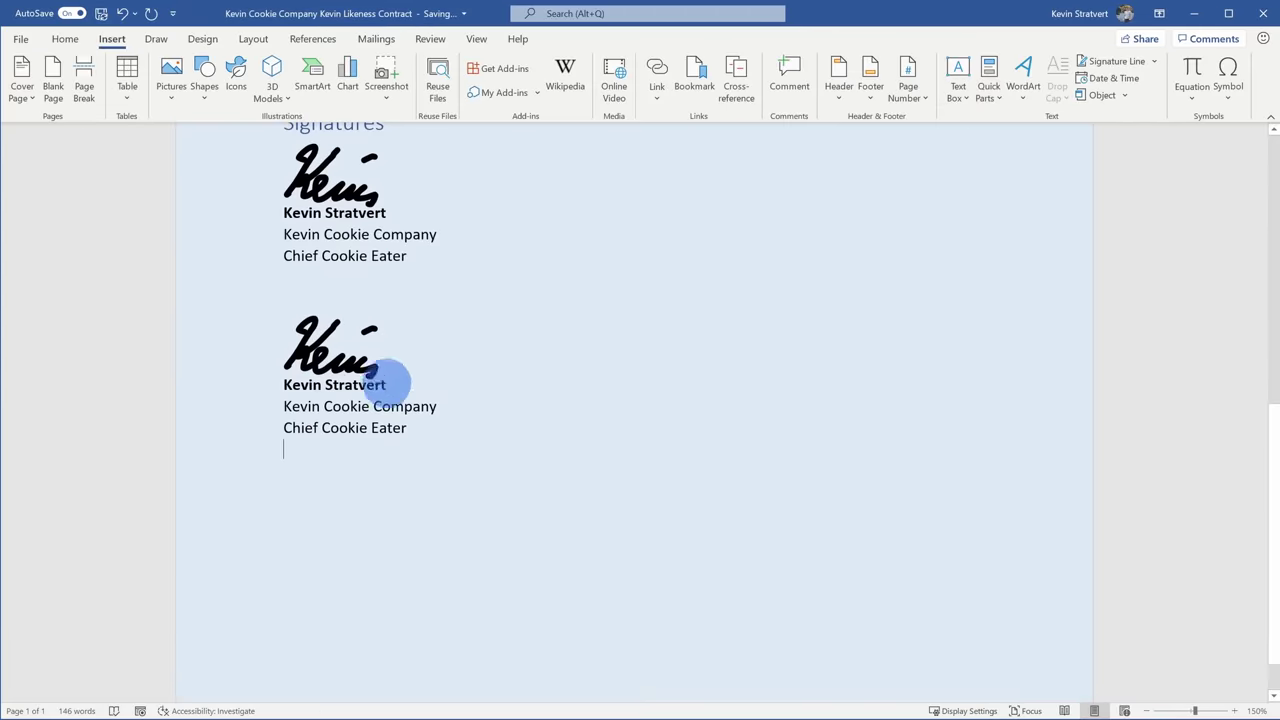
click(989, 88)
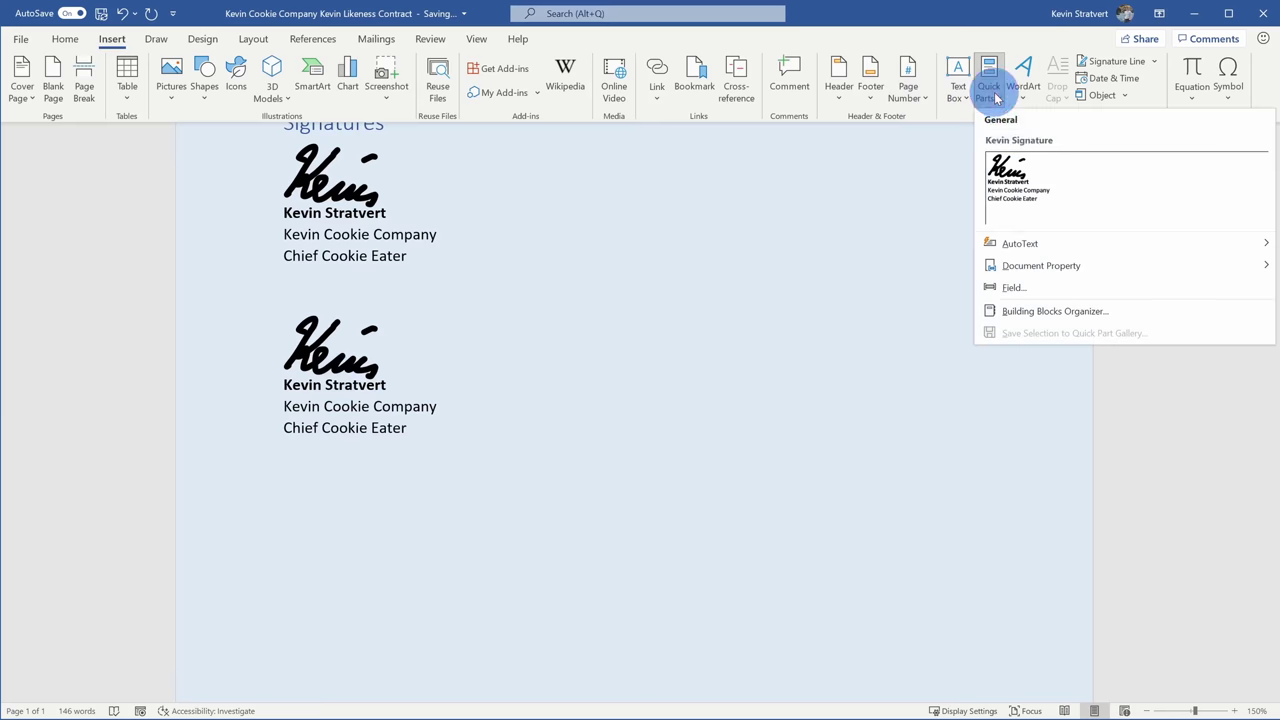
click(1035, 181)
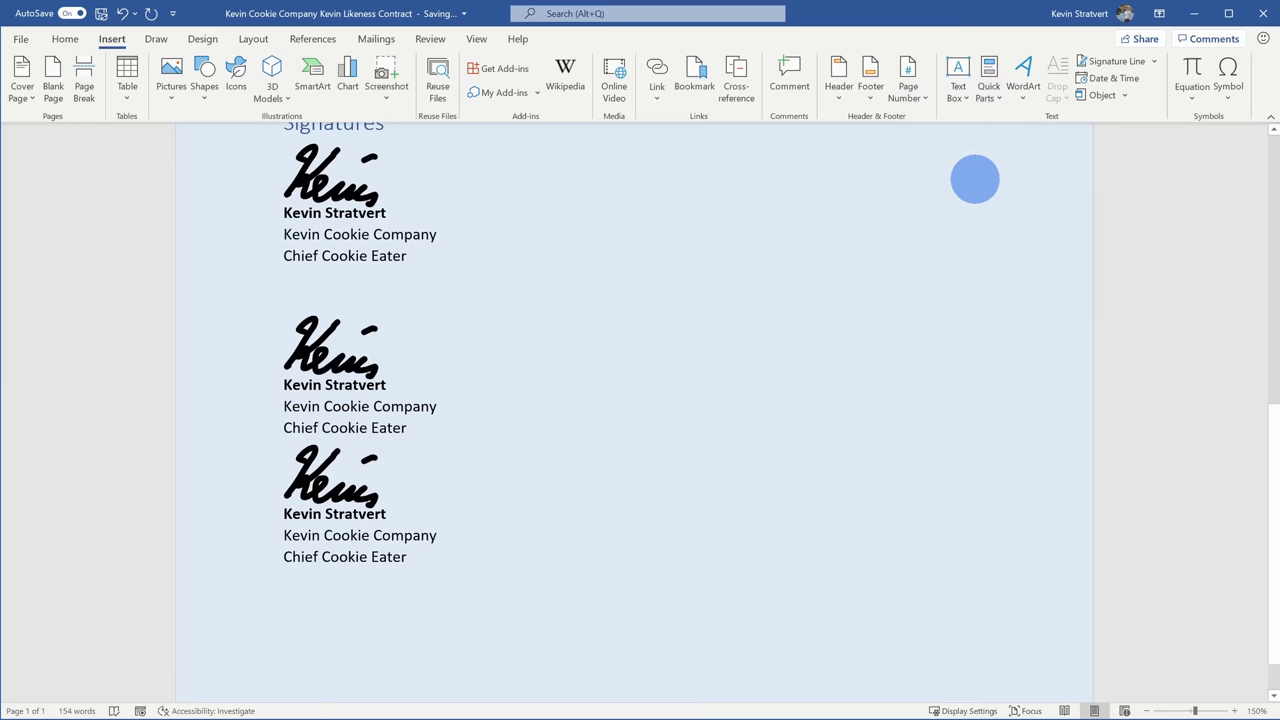
scroll(975, 179, up, 4)
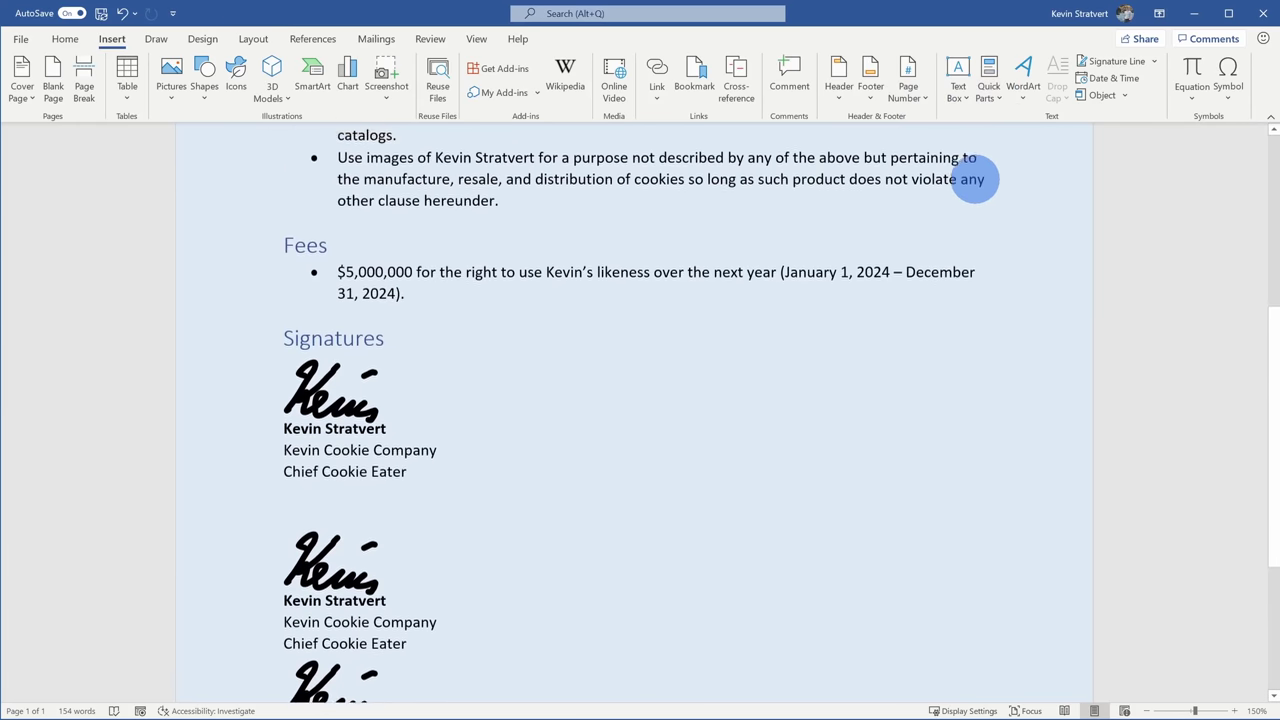
scroll(975, 179, down, 2)
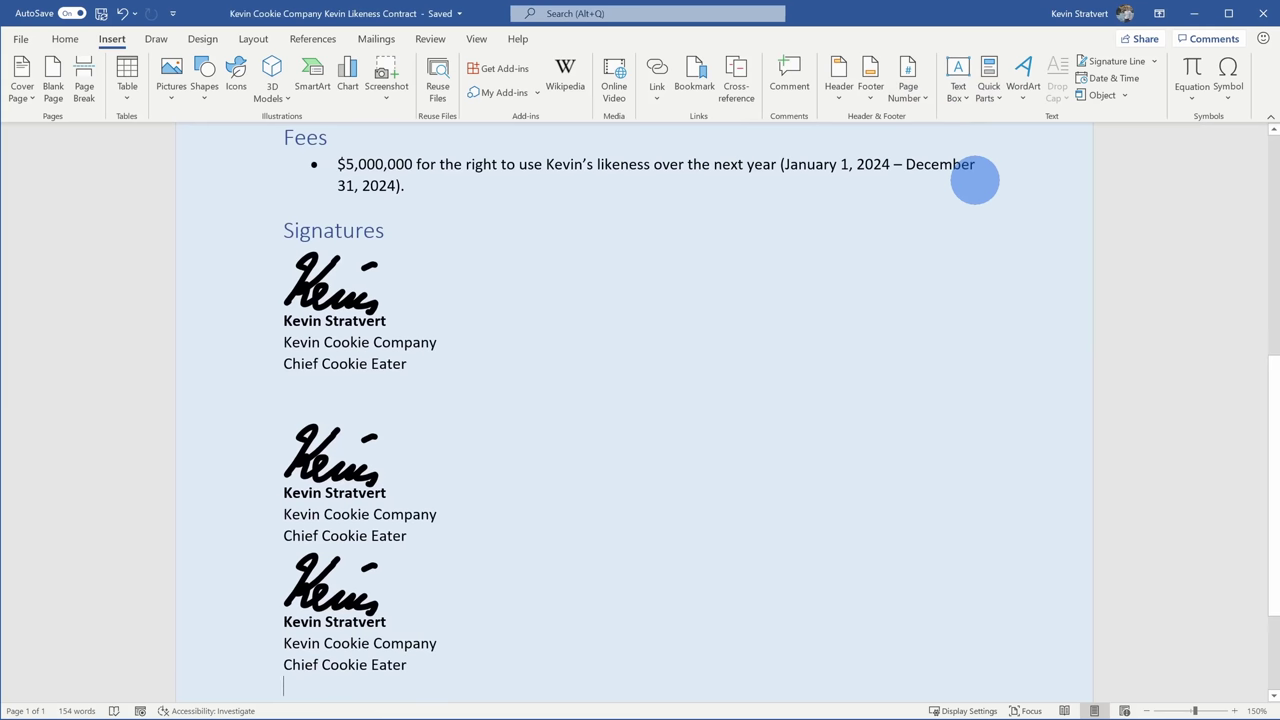